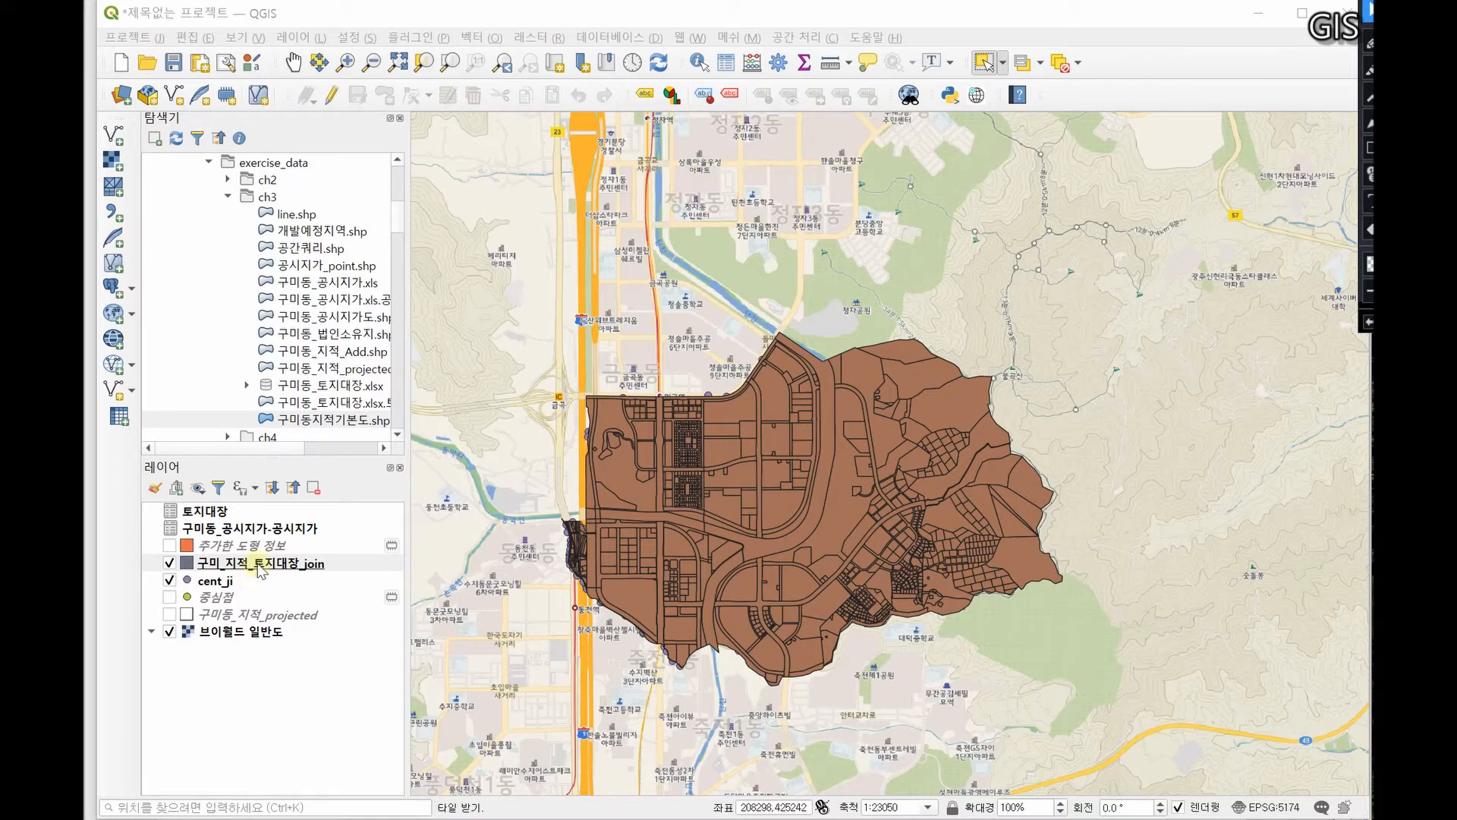
Open the attribute table of the 구미_지적_토지대장_join layer and widen the 토지대장_POSESNSE column to show its full name
{"action": "right_click", "coordinate": [261, 567]}
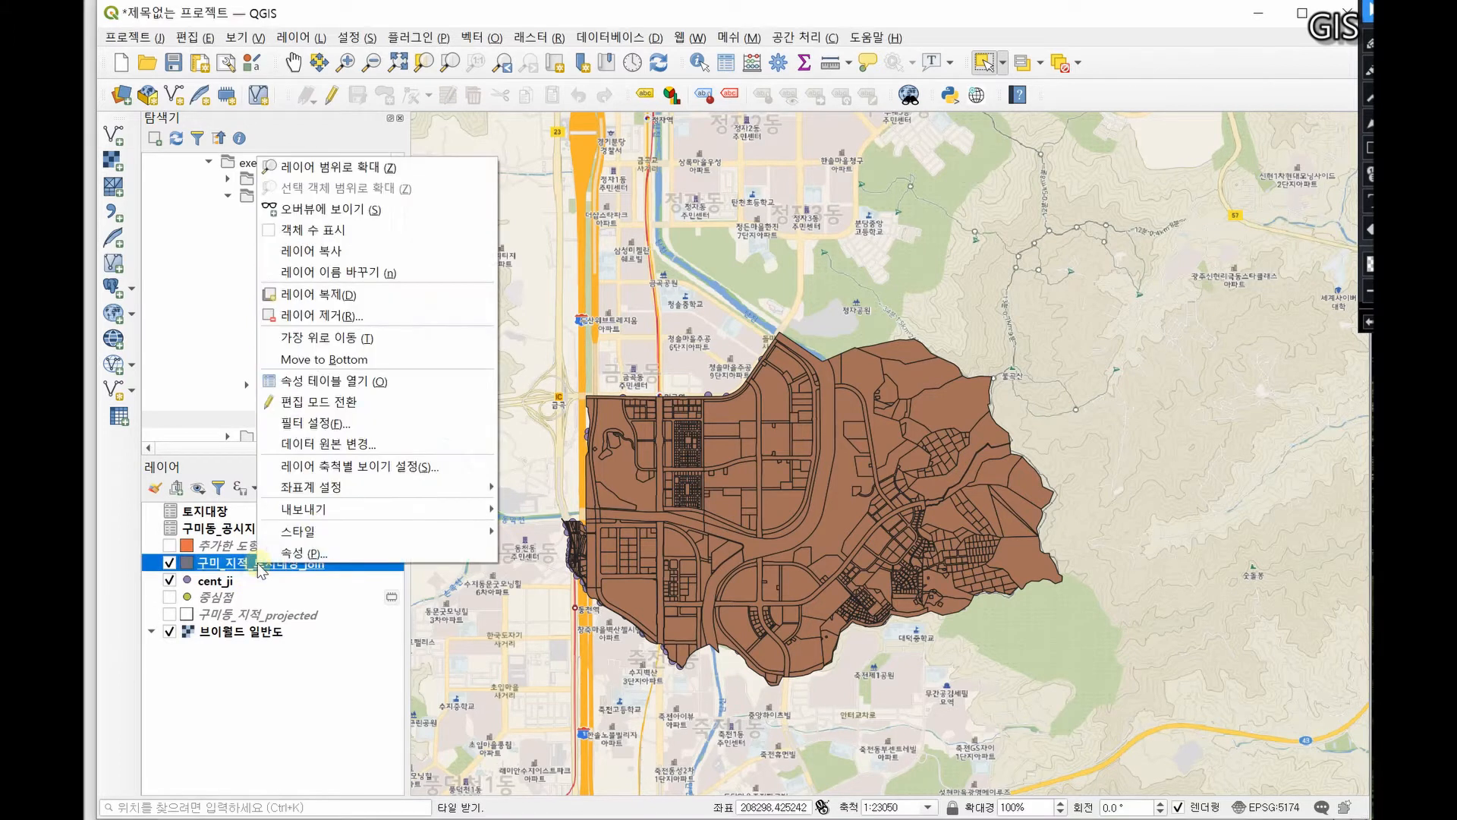
{"action": "left_click", "coordinate": [400, 381]}
{"action": "left_click_drag", "start_coordinate": [732, 175], "coordinate": [775, 306]}
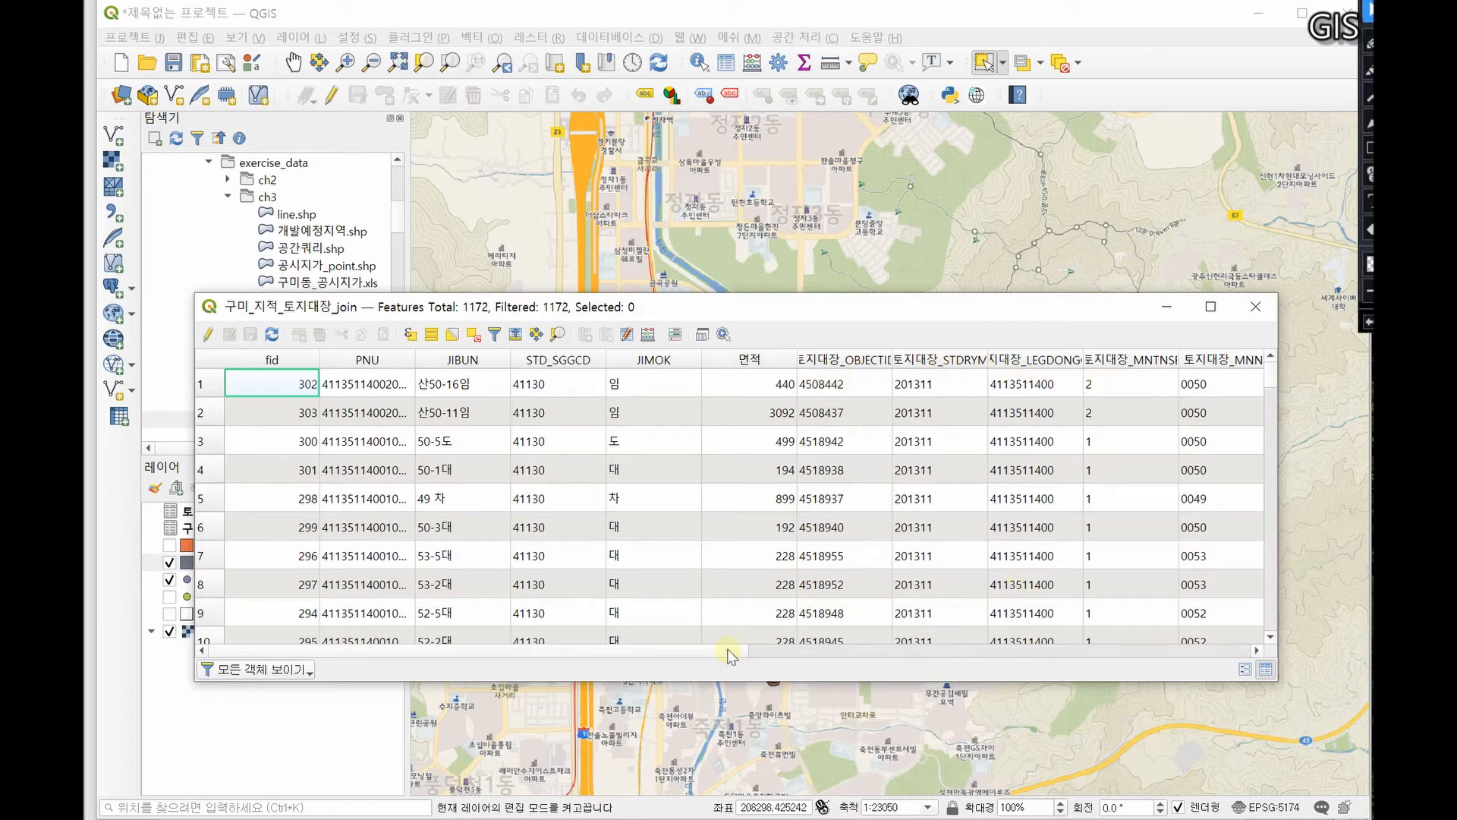
{"action": "left_click_drag", "start_coordinate": [729, 649], "coordinate": [1096, 651]}
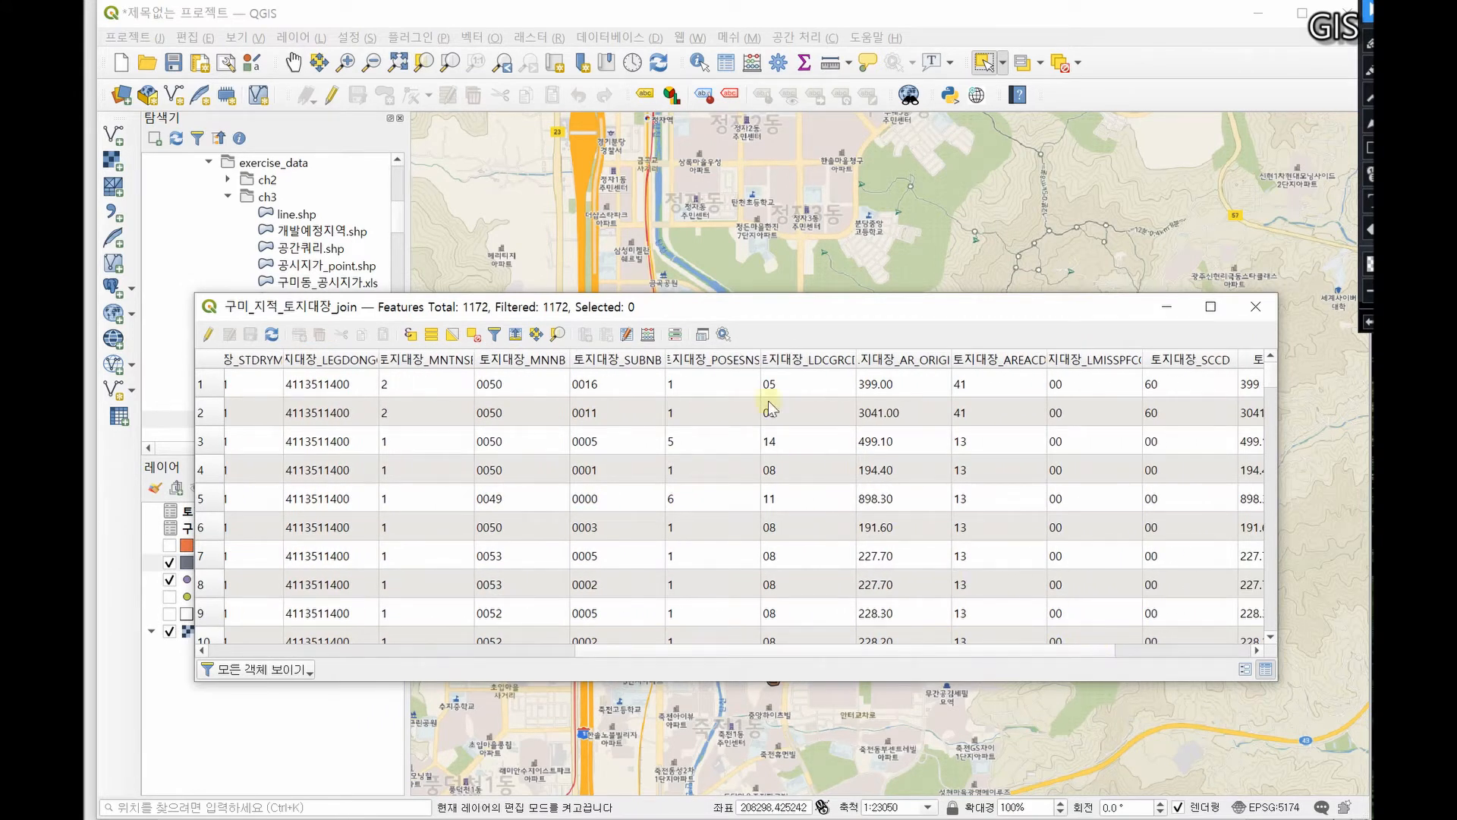
{"action": "left_click_drag", "start_coordinate": [761, 360], "coordinate": [832, 371]}
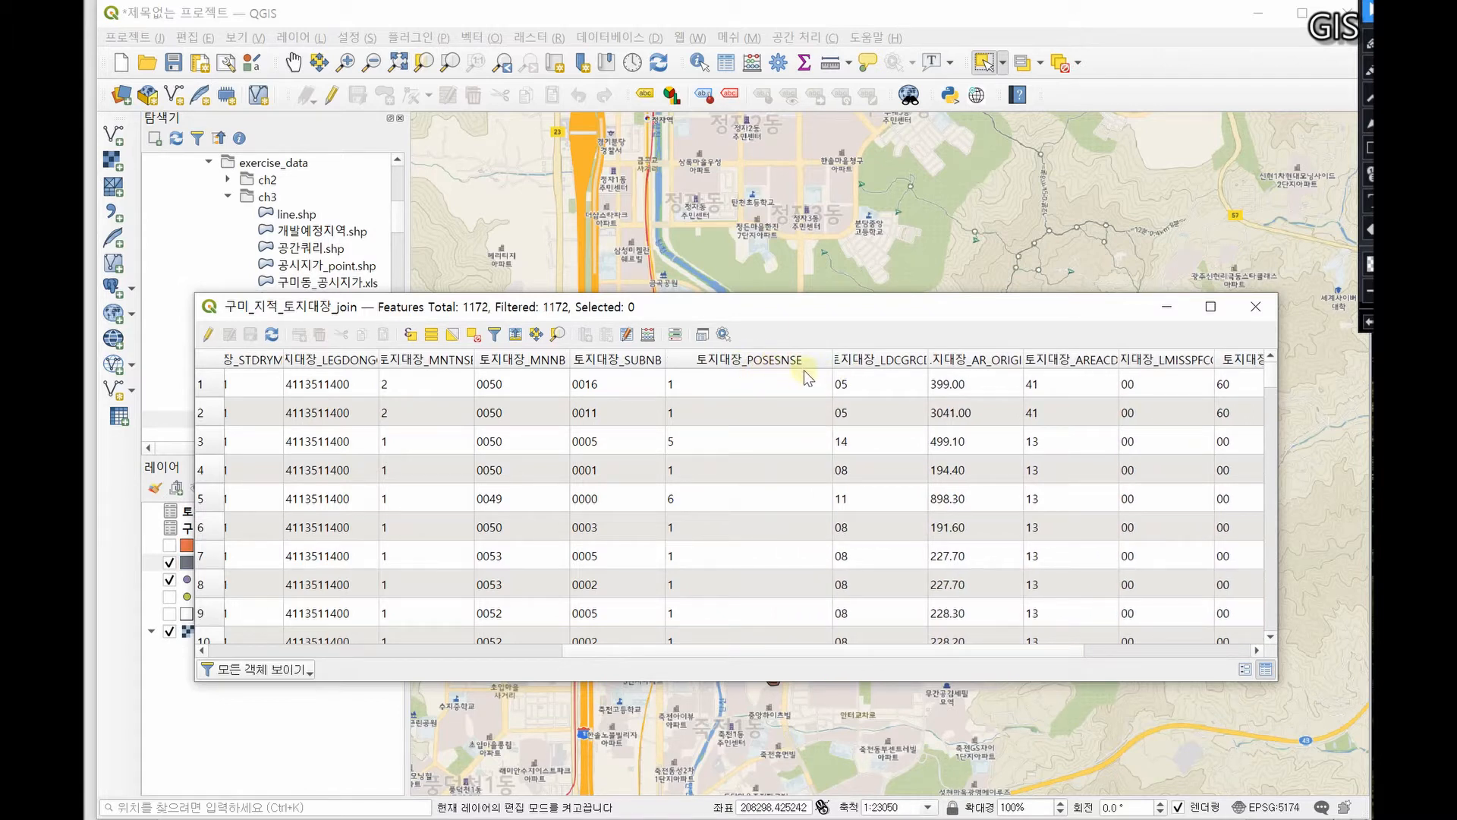
{"action": "left_click_drag", "start_coordinate": [833, 364], "coordinate": [803, 365]}
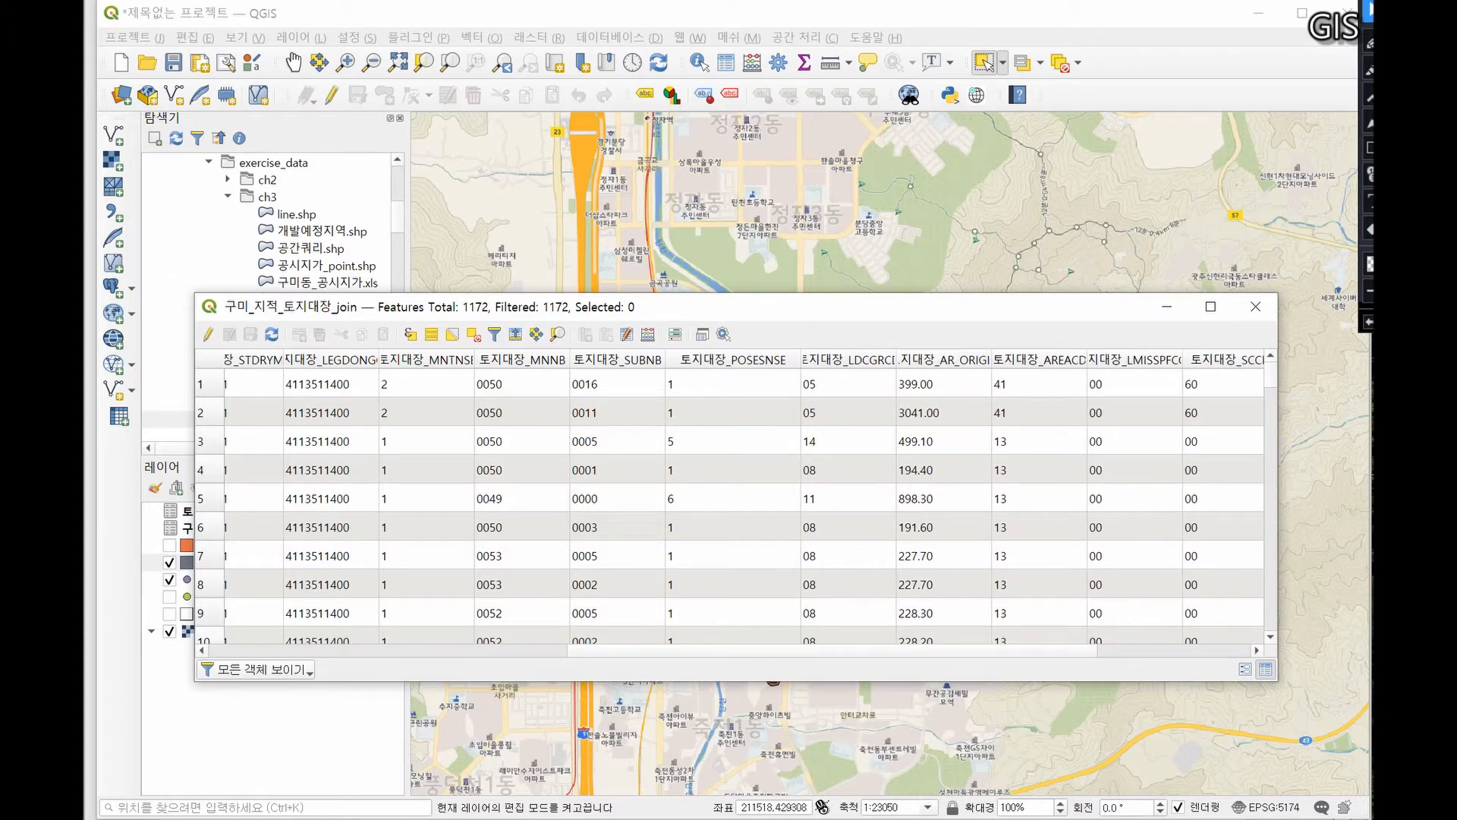
Look up the ownership code for corporations (법인) in the handout document and return to the QGIS attribute table
{"action": "key", "text": "alt+Tab"}
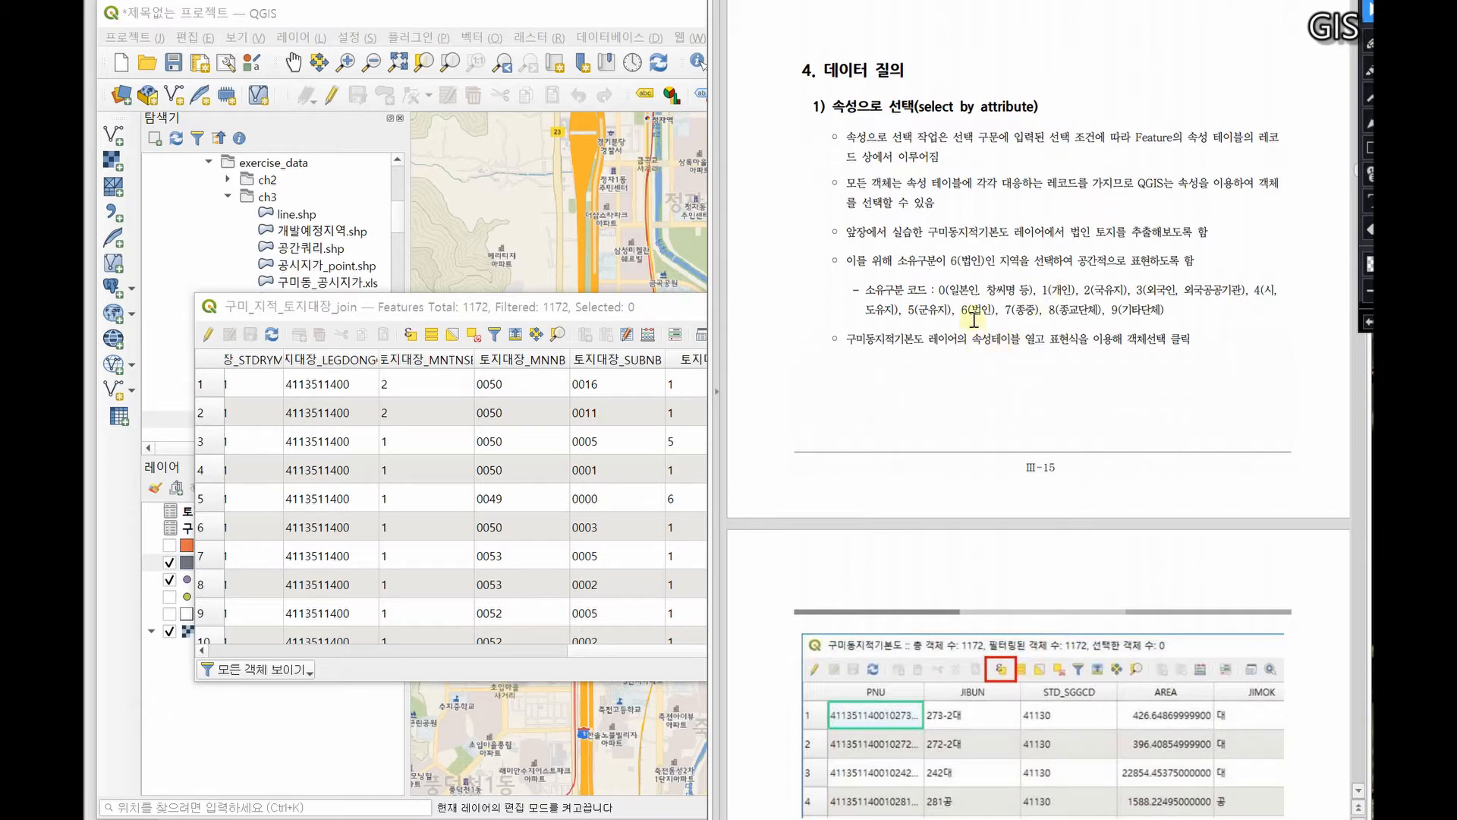
{"action": "left_click_drag", "start_coordinate": [961, 311], "coordinate": [995, 311]}
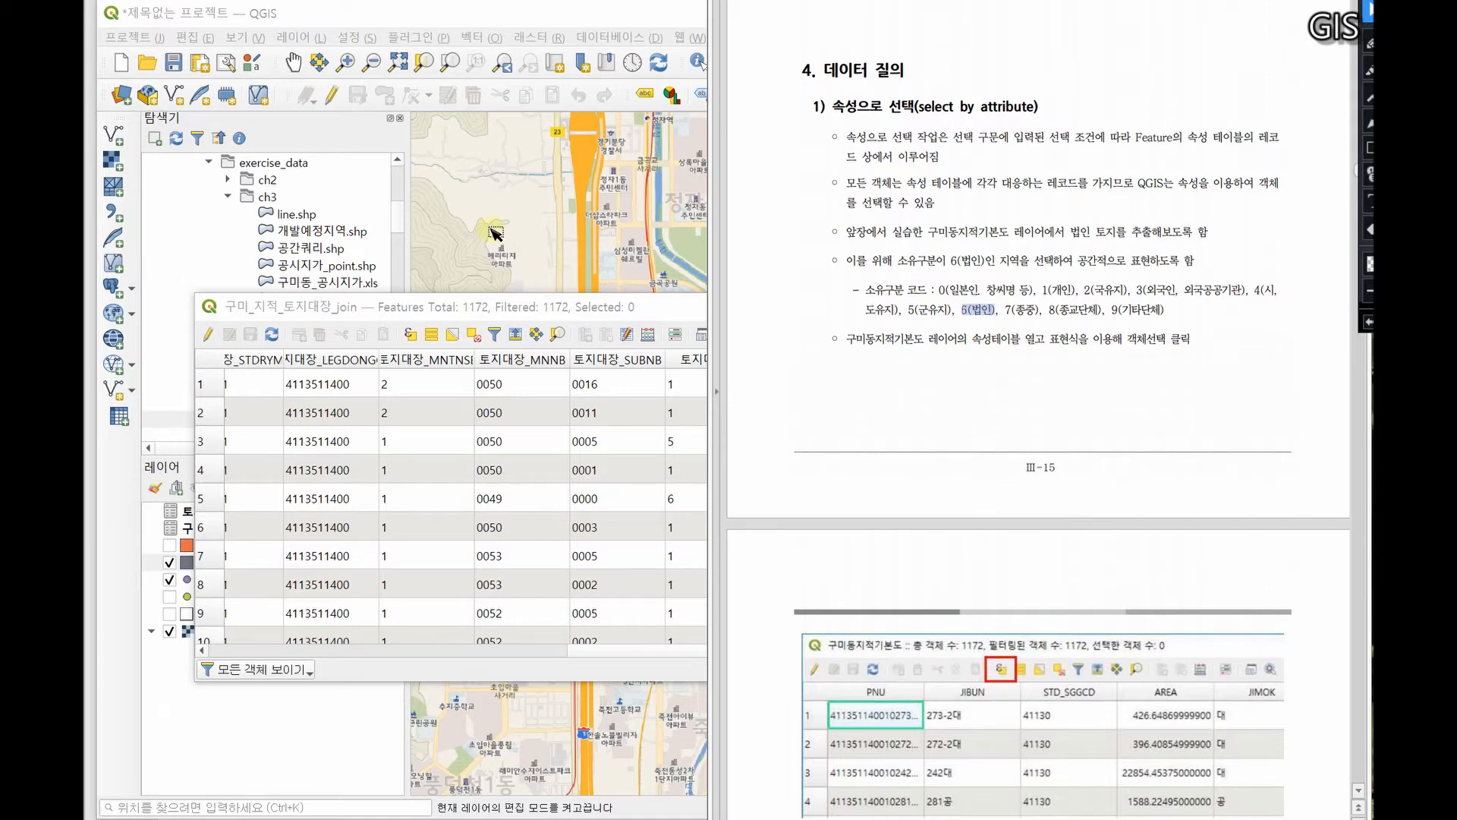
{"action": "left_click", "coordinate": [667, 307]}
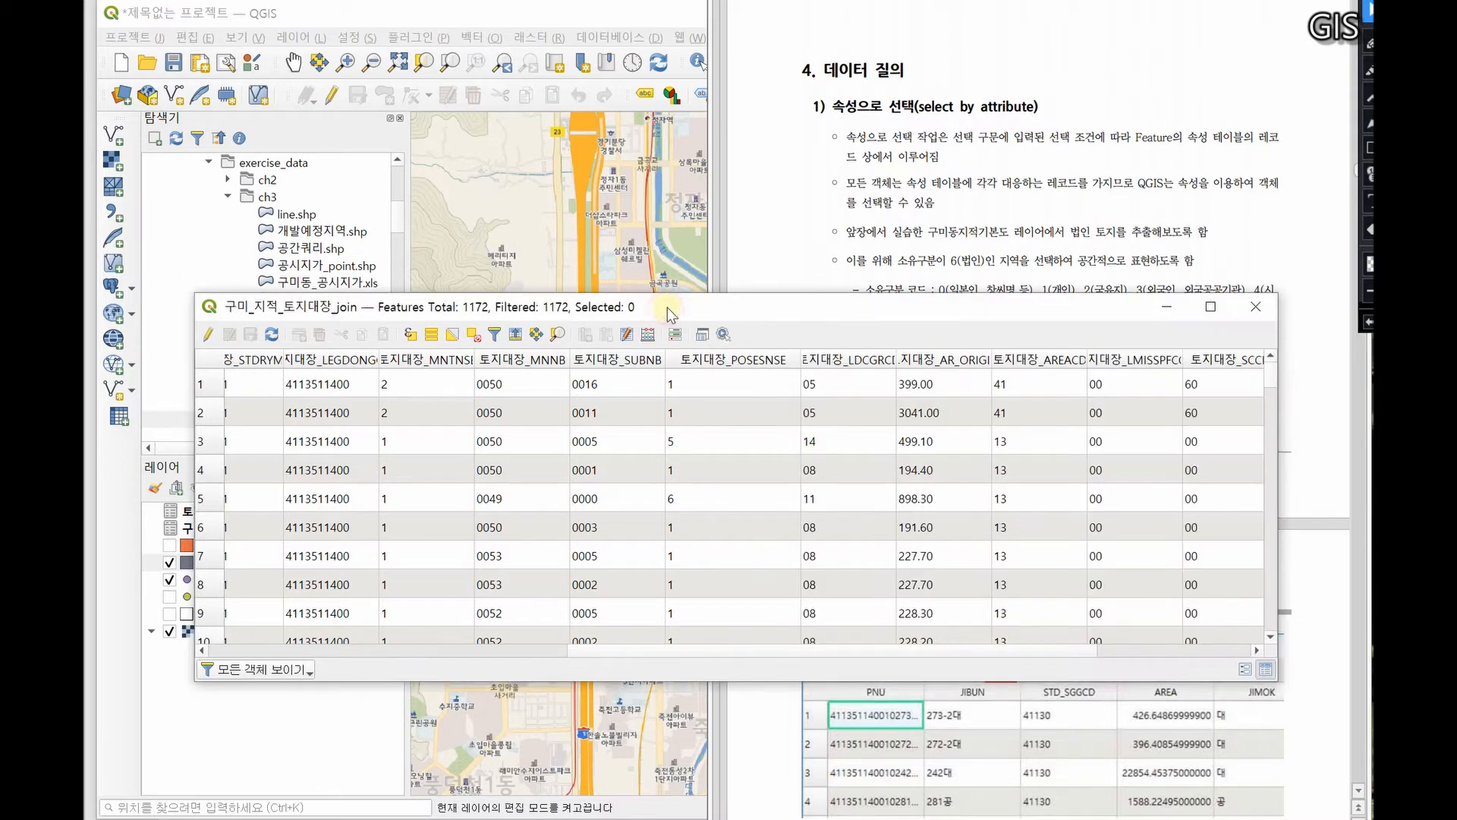
{"action": "double_click", "coordinate": [618, 17]}
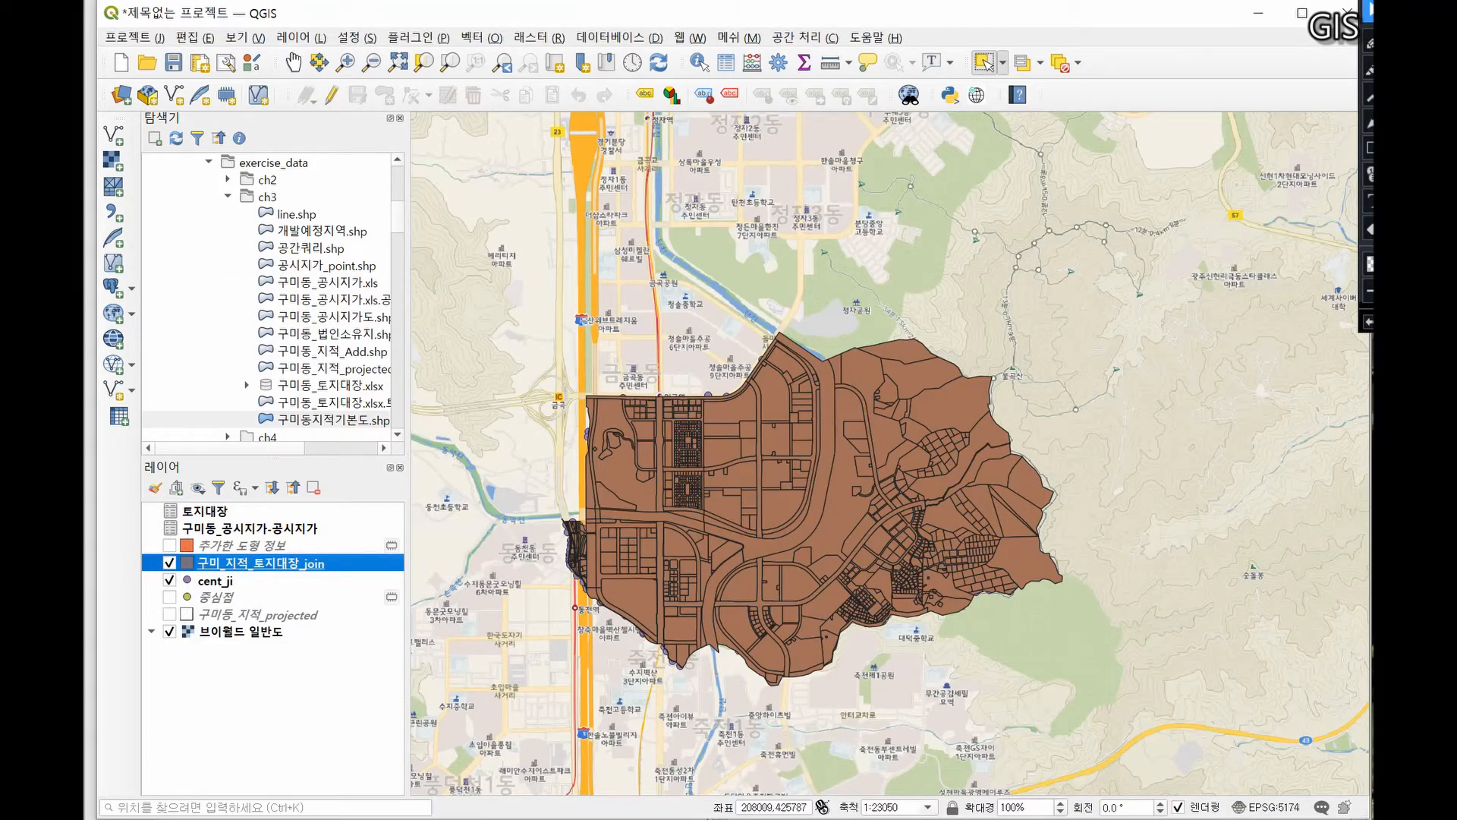
{"action": "key", "text": "alt+Tab"}
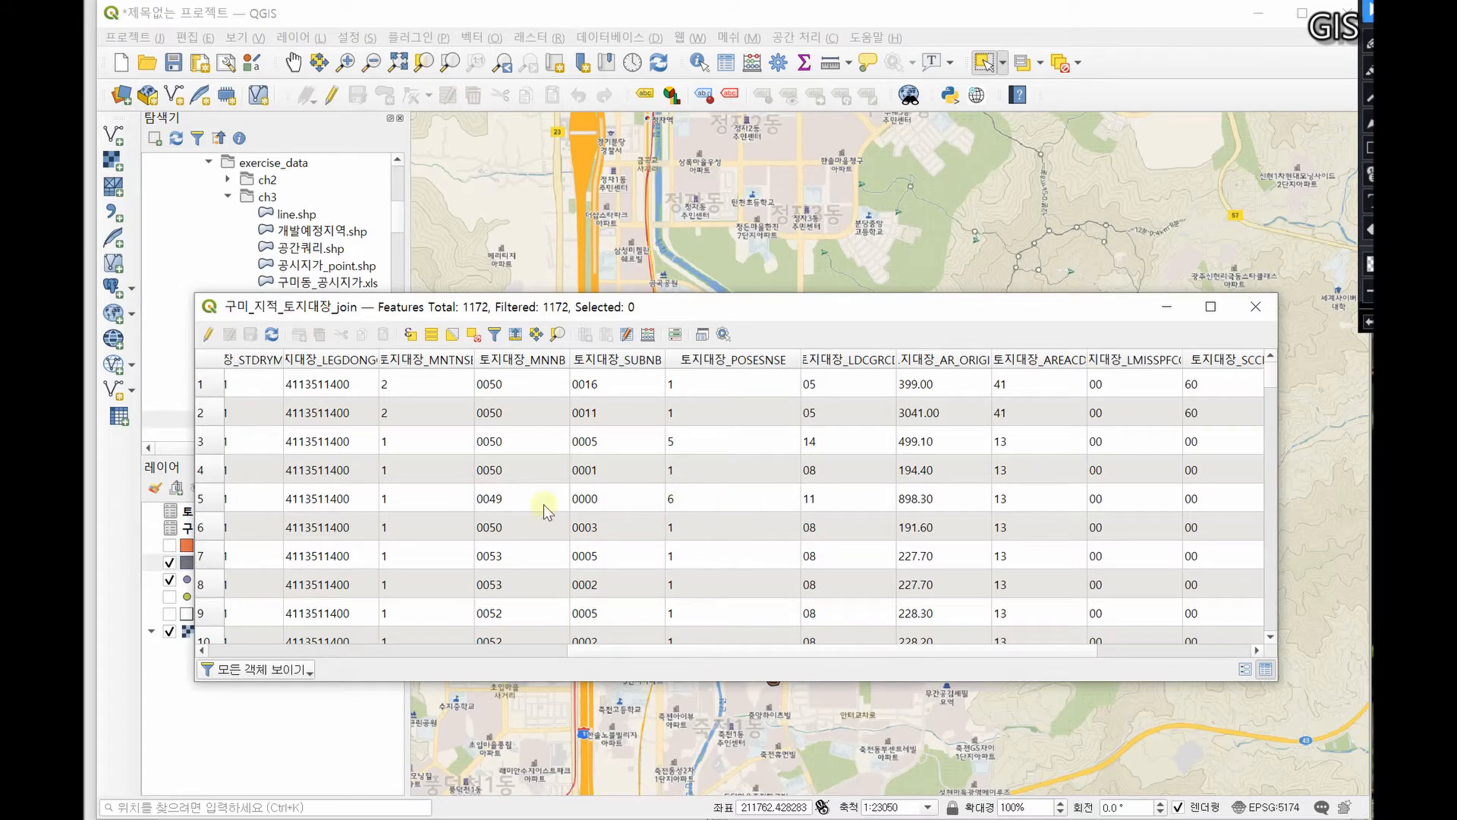
Examine the ownership codes in the 토지대장_POSESNSE column across the attribute table's records
{"action": "left_click", "coordinate": [209, 502]}
{"action": "left_click_drag", "start_coordinate": [723, 318], "coordinate": [729, 244]}
{"action": "scroll", "coordinate": [721, 456], "scroll_direction": "down", "scroll_amount": 5}
{"action": "scroll", "coordinate": [727, 497], "scroll_direction": "down", "scroll_amount": 4}
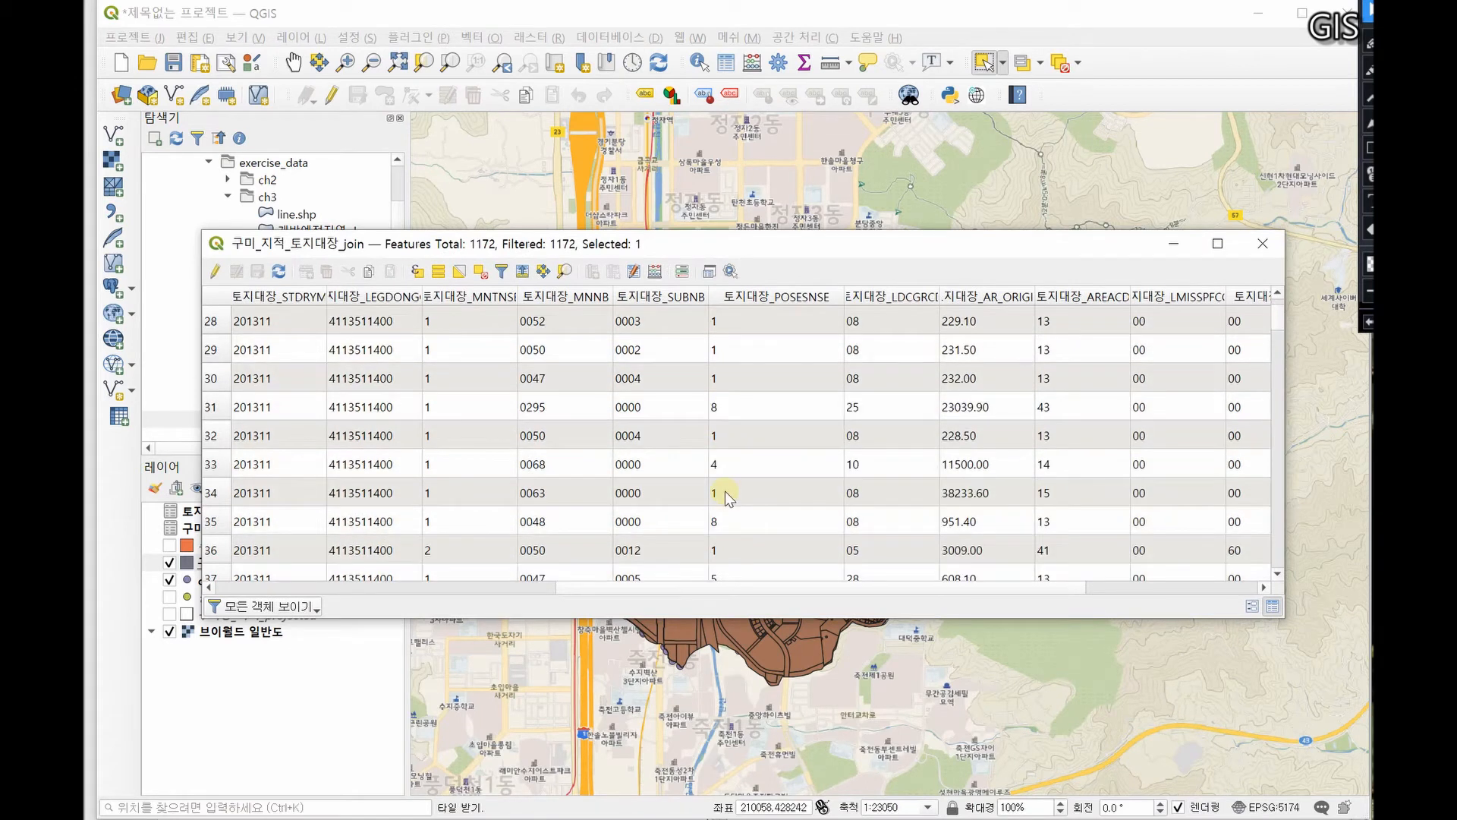
{"action": "scroll", "coordinate": [729, 493], "scroll_direction": "down", "scroll_amount": 4}
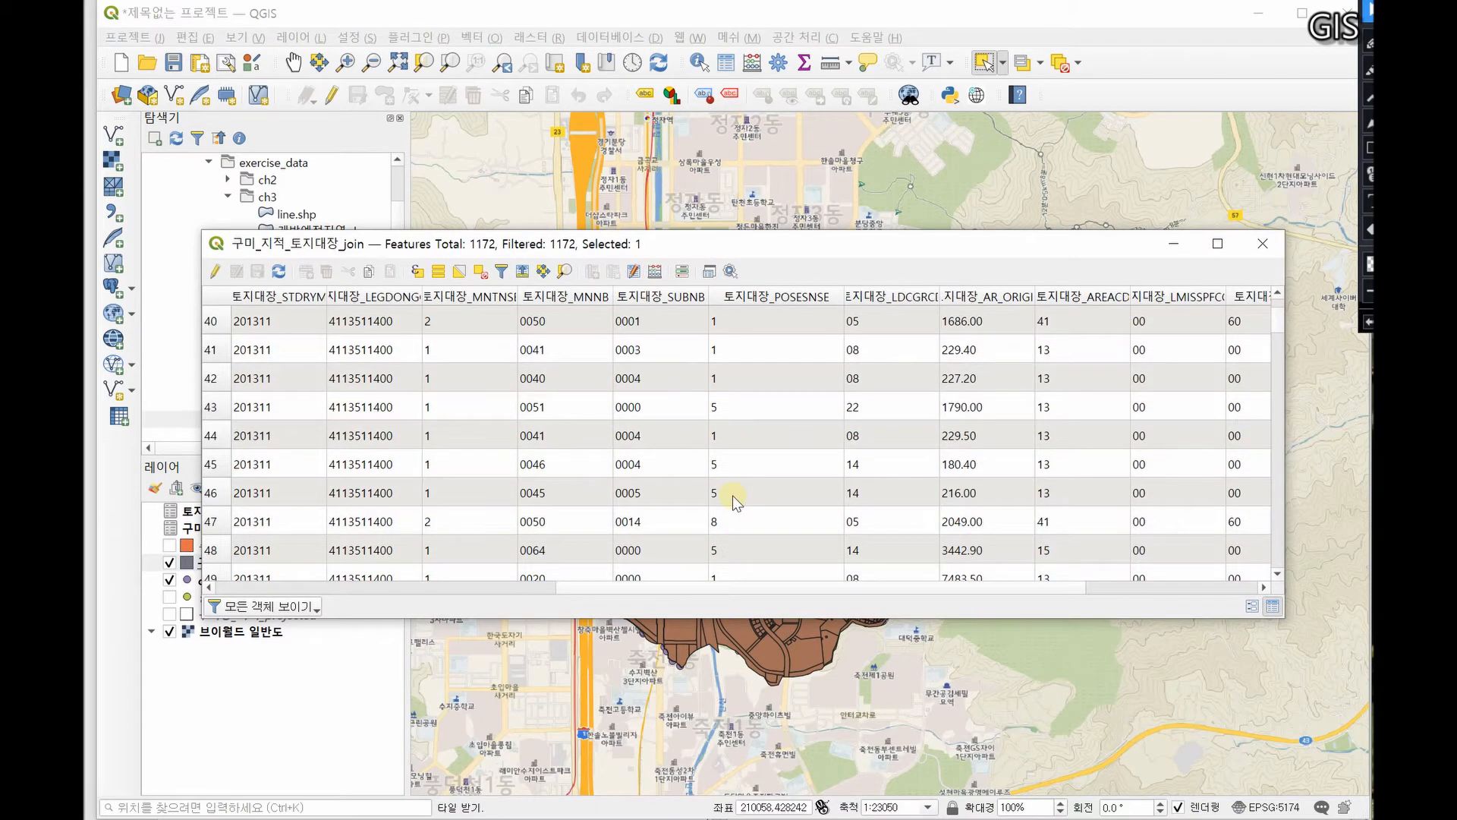
{"action": "scroll", "coordinate": [736, 478], "scroll_direction": "up", "scroll_amount": 13}
{"action": "scroll", "coordinate": [751, 406], "scroll_direction": "down", "scroll_amount": 5}
{"action": "left_click_drag", "start_coordinate": [820, 249], "coordinate": [835, 352]}
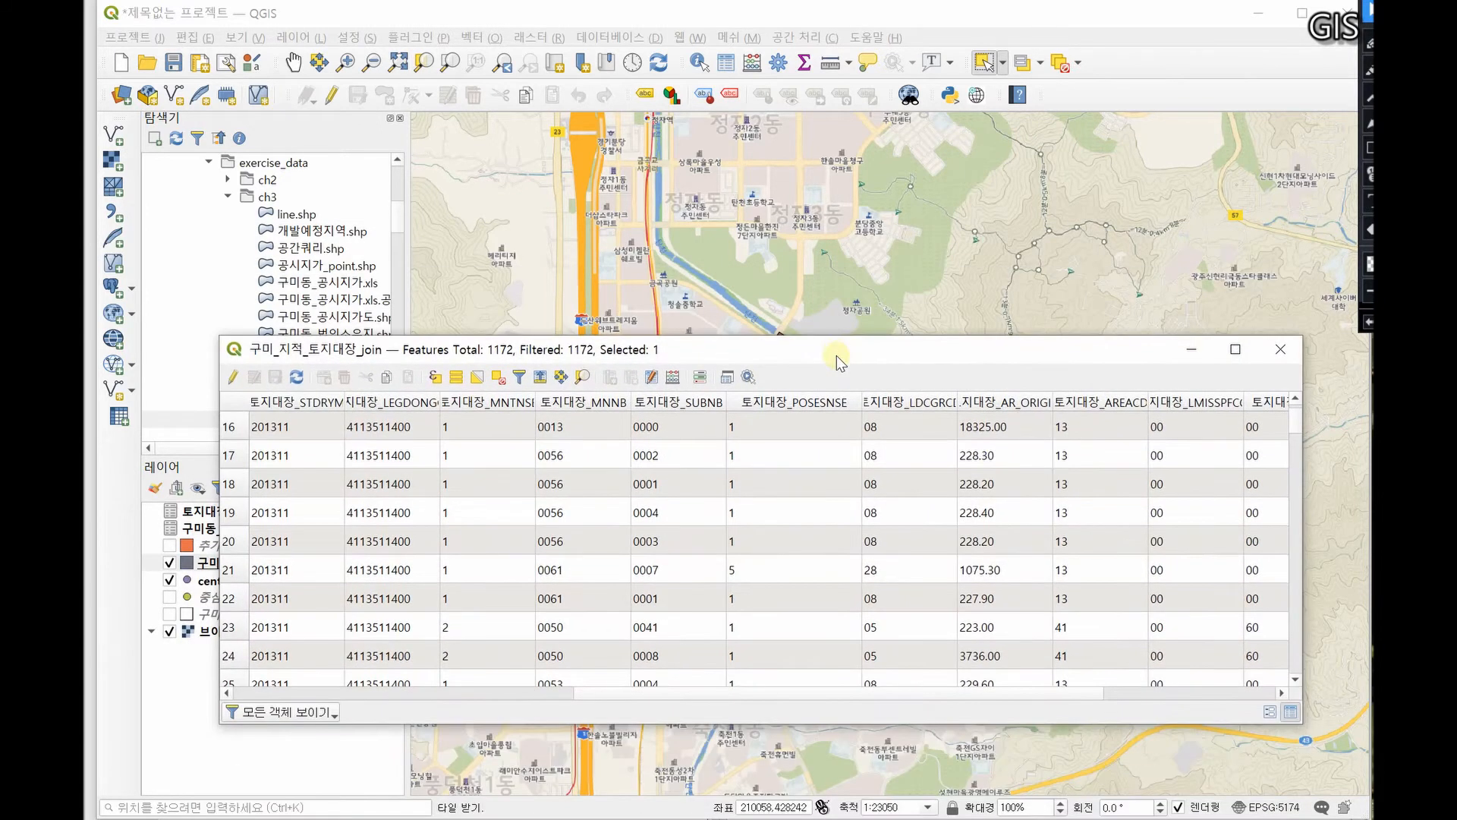
{"action": "scroll", "coordinate": [745, 599], "scroll_direction": "down", "scroll_amount": 4}
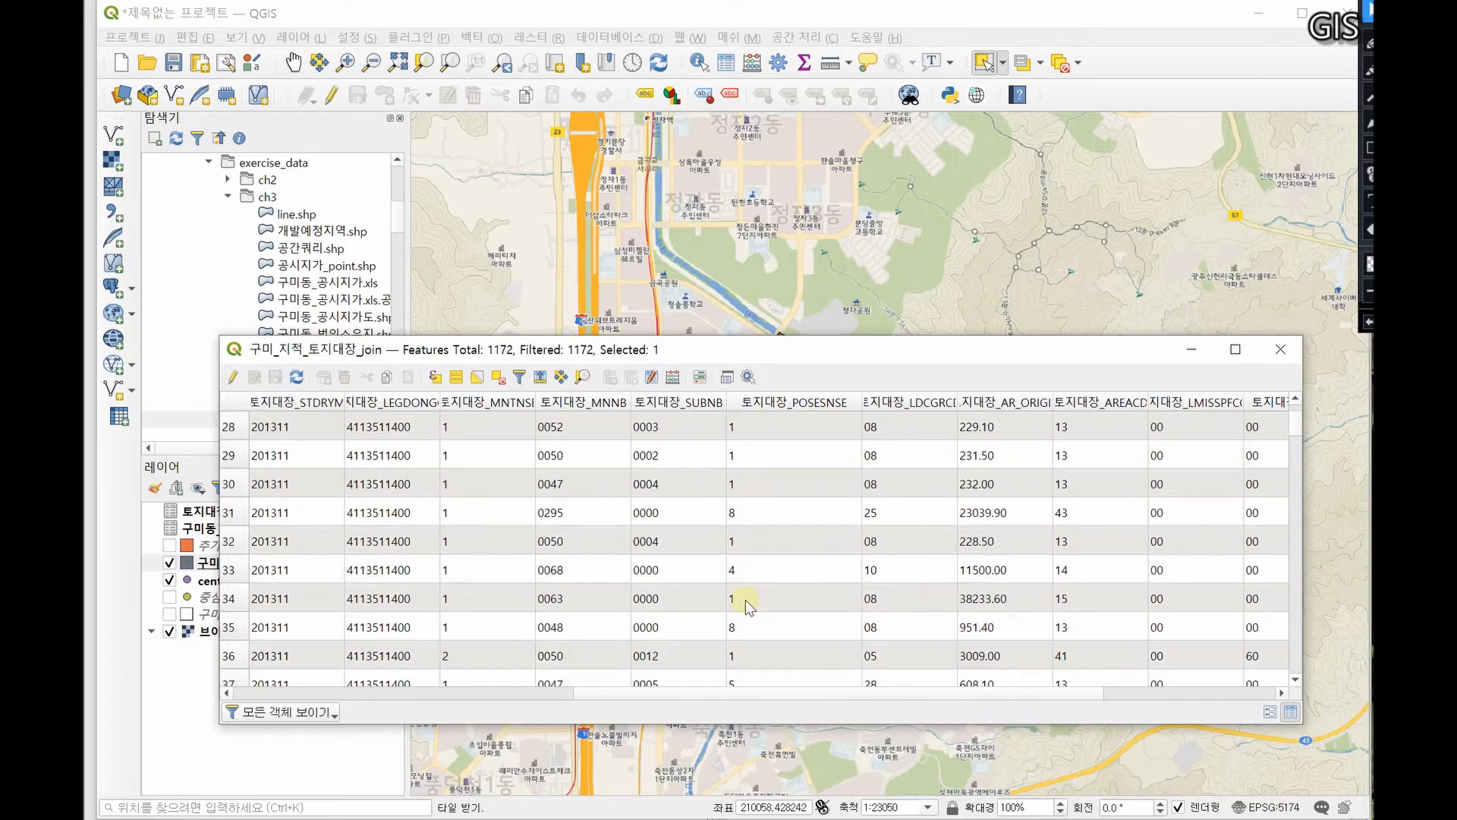
{"action": "scroll", "coordinate": [744, 599], "scroll_direction": "down", "scroll_amount": 5}
{"action": "scroll", "coordinate": [745, 599], "scroll_direction": "down", "scroll_amount": 16}
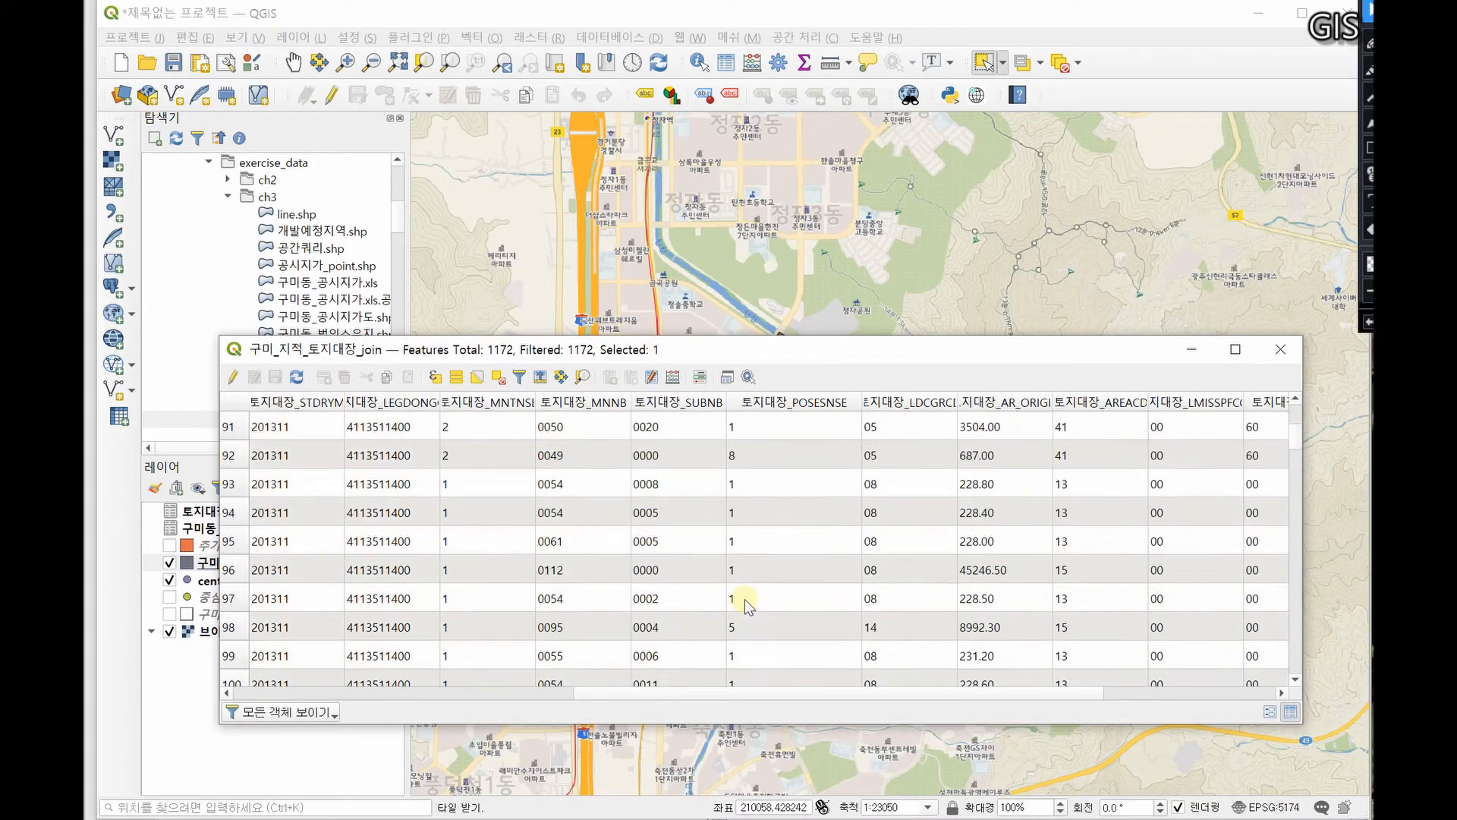
{"action": "scroll", "coordinate": [744, 599], "scroll_direction": "down", "scroll_amount": 3}
Sort the attribute table by 토지대장_POSESNSE in ascending order and go to the records with value 6
{"action": "left_click_drag", "start_coordinate": [838, 349], "coordinate": [835, 11]}
{"action": "left_click", "coordinate": [792, 68]}
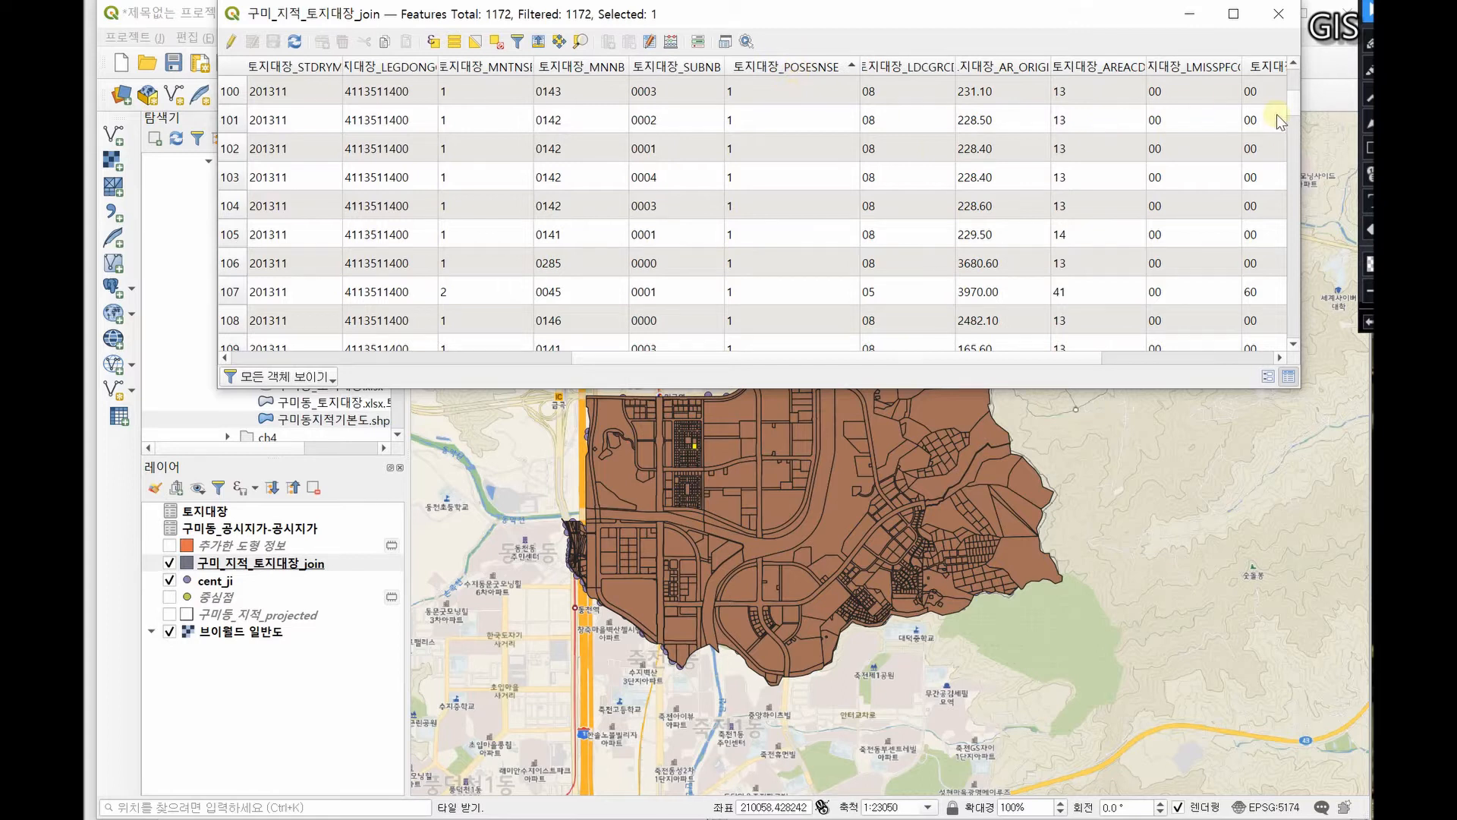
{"action": "left_click_drag", "start_coordinate": [1295, 107], "coordinate": [1285, 307]}
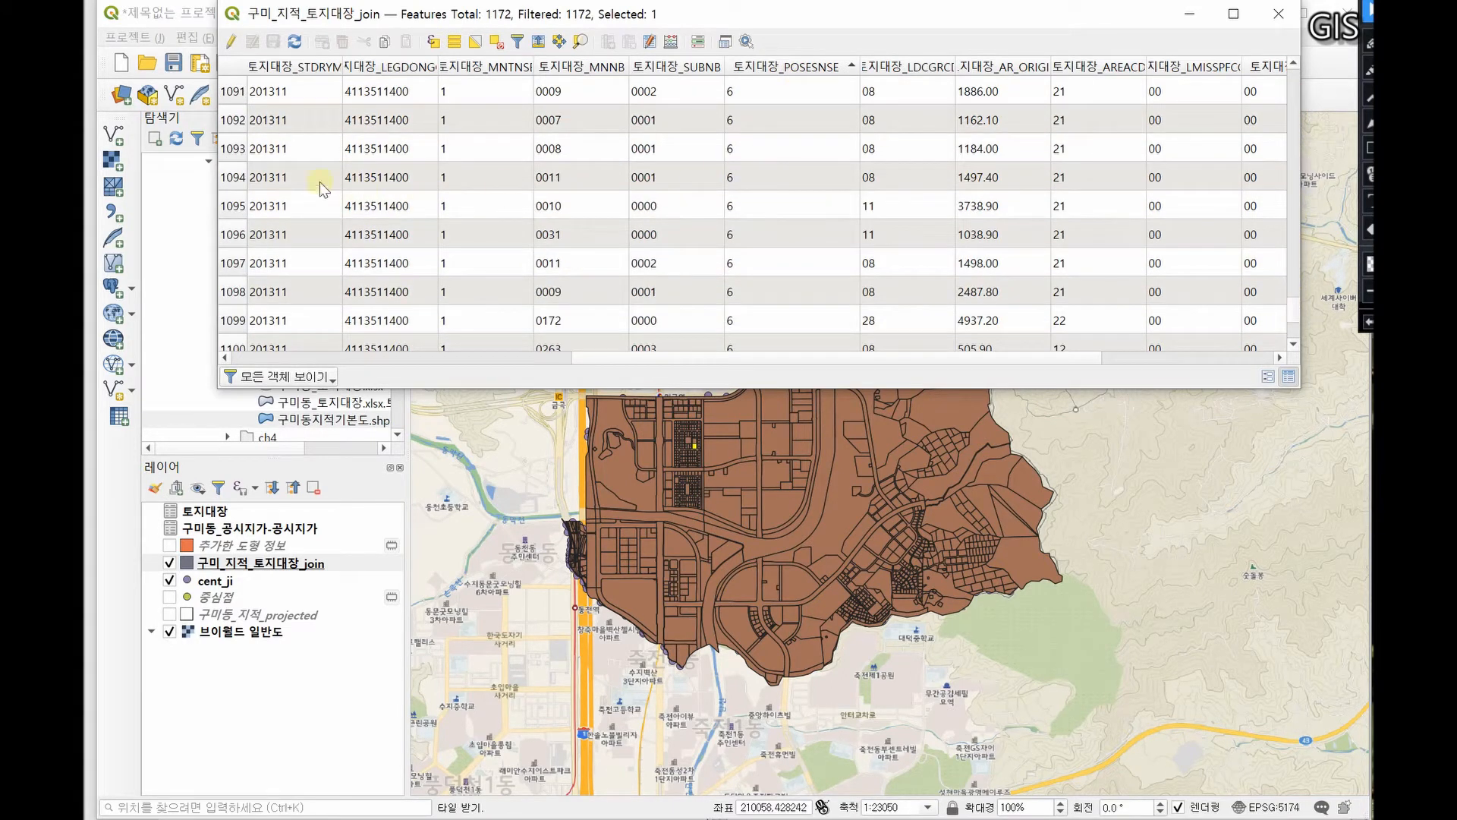
Select rows 1092 and 1094 to 1098 by hand, and clear the selection
{"action": "left_click_drag", "start_coordinate": [235, 181], "coordinate": [227, 237]}
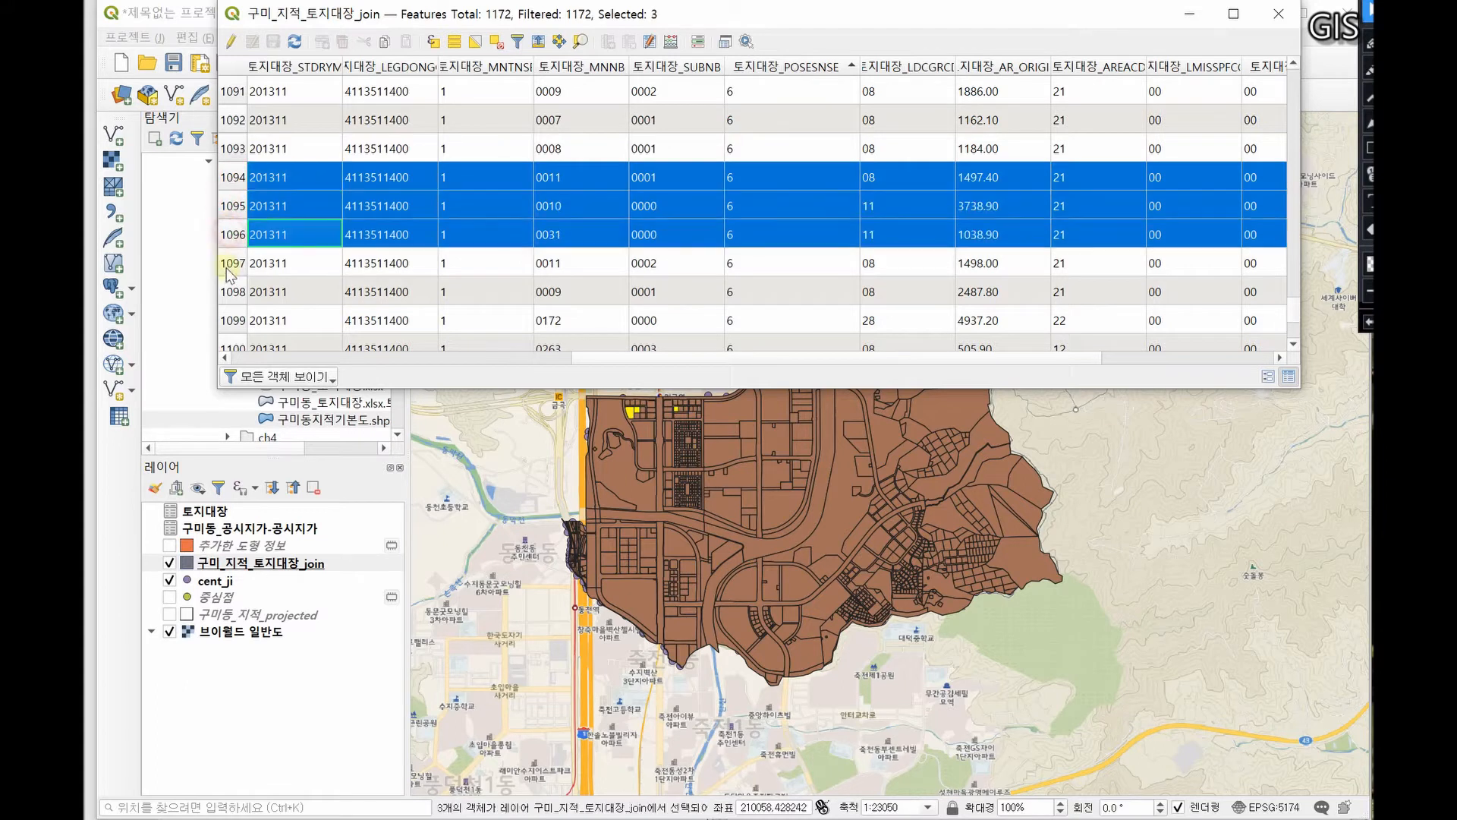
{"action": "left_click_drag", "start_coordinate": [225, 296], "coordinate": [228, 295]}
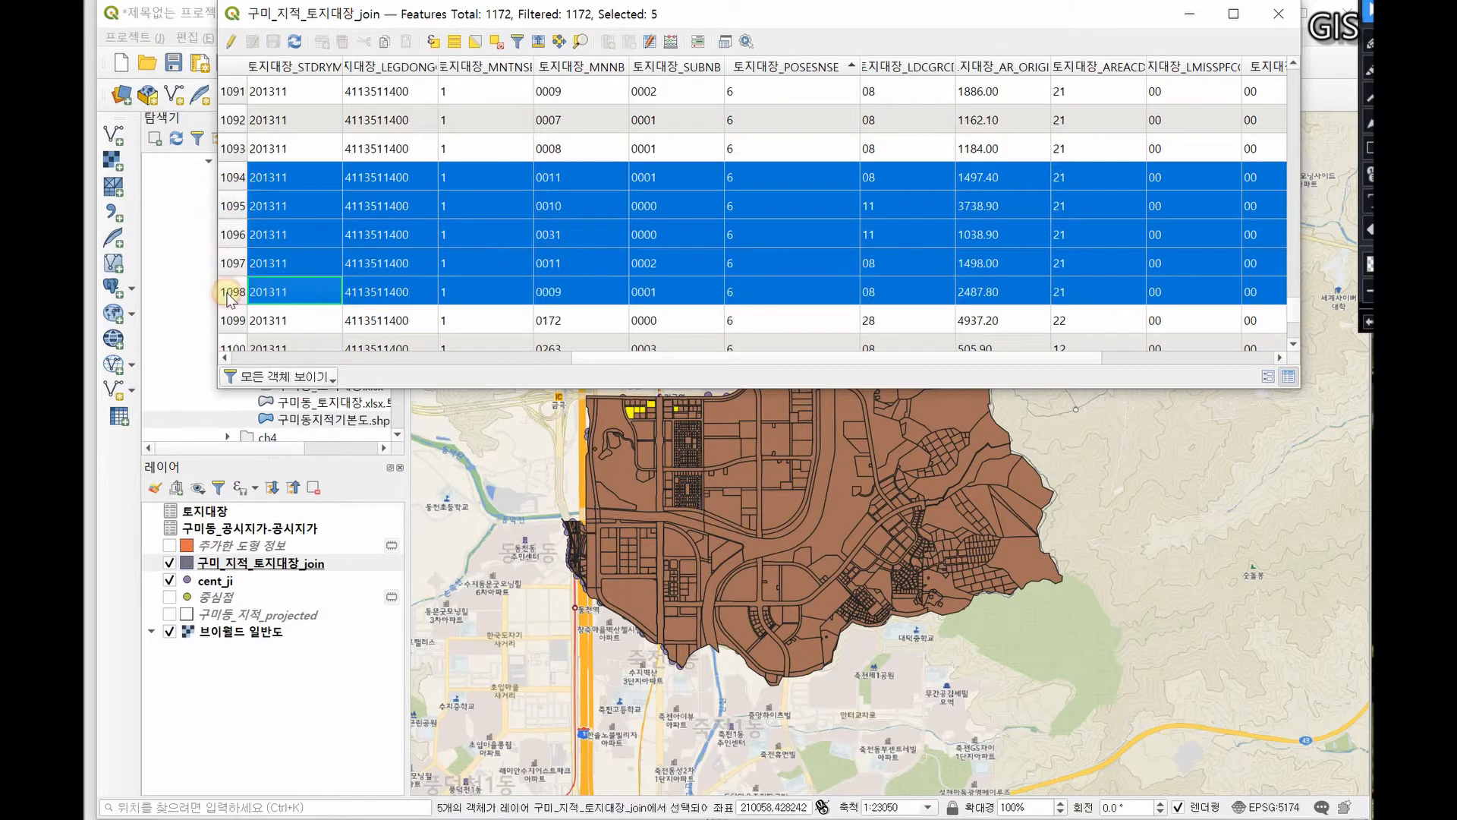
{"action": "left_click", "coordinate": [232, 121], "text": "ctrl"}
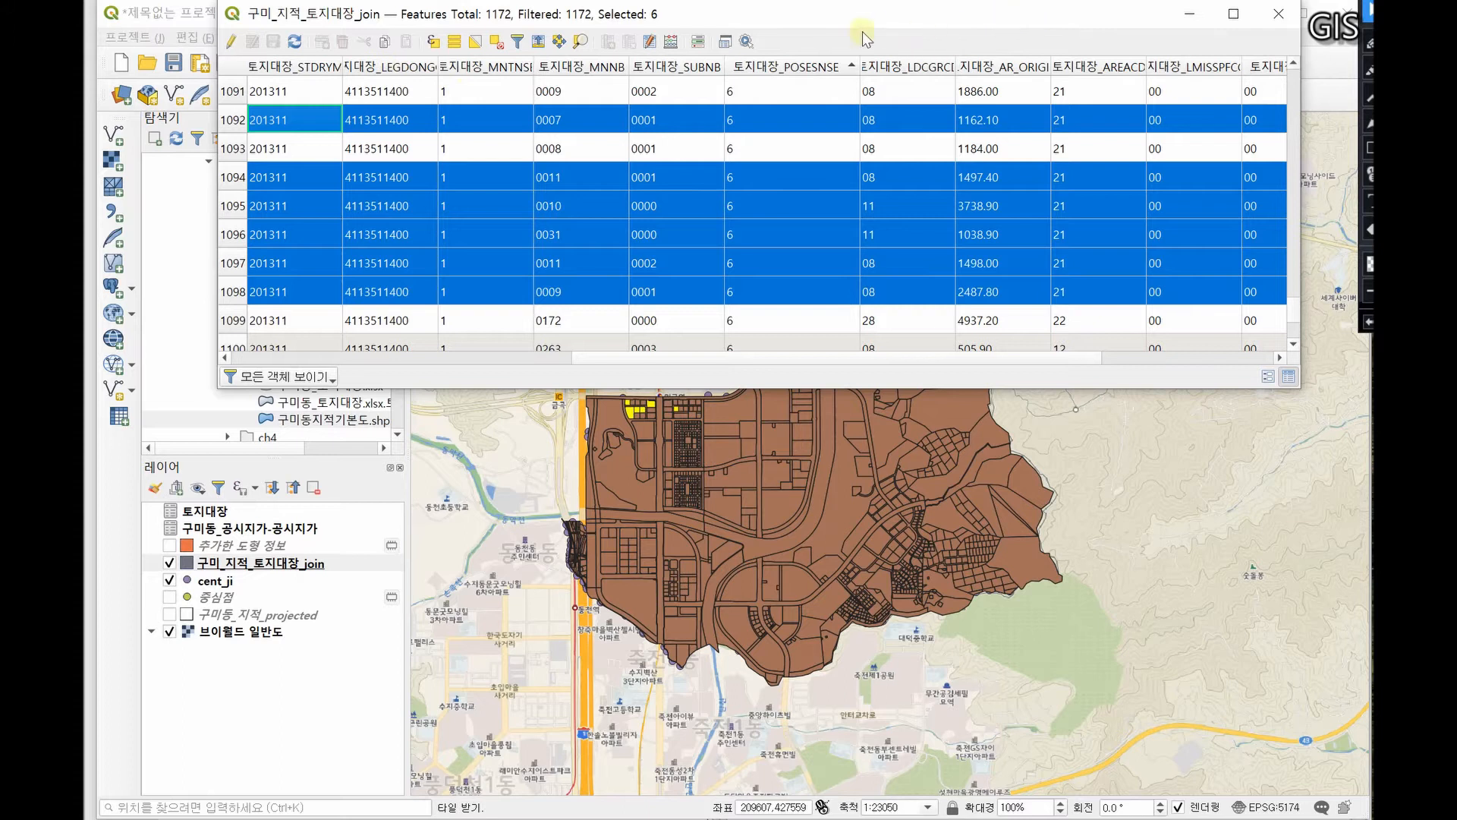
{"action": "left_click", "coordinate": [495, 42]}
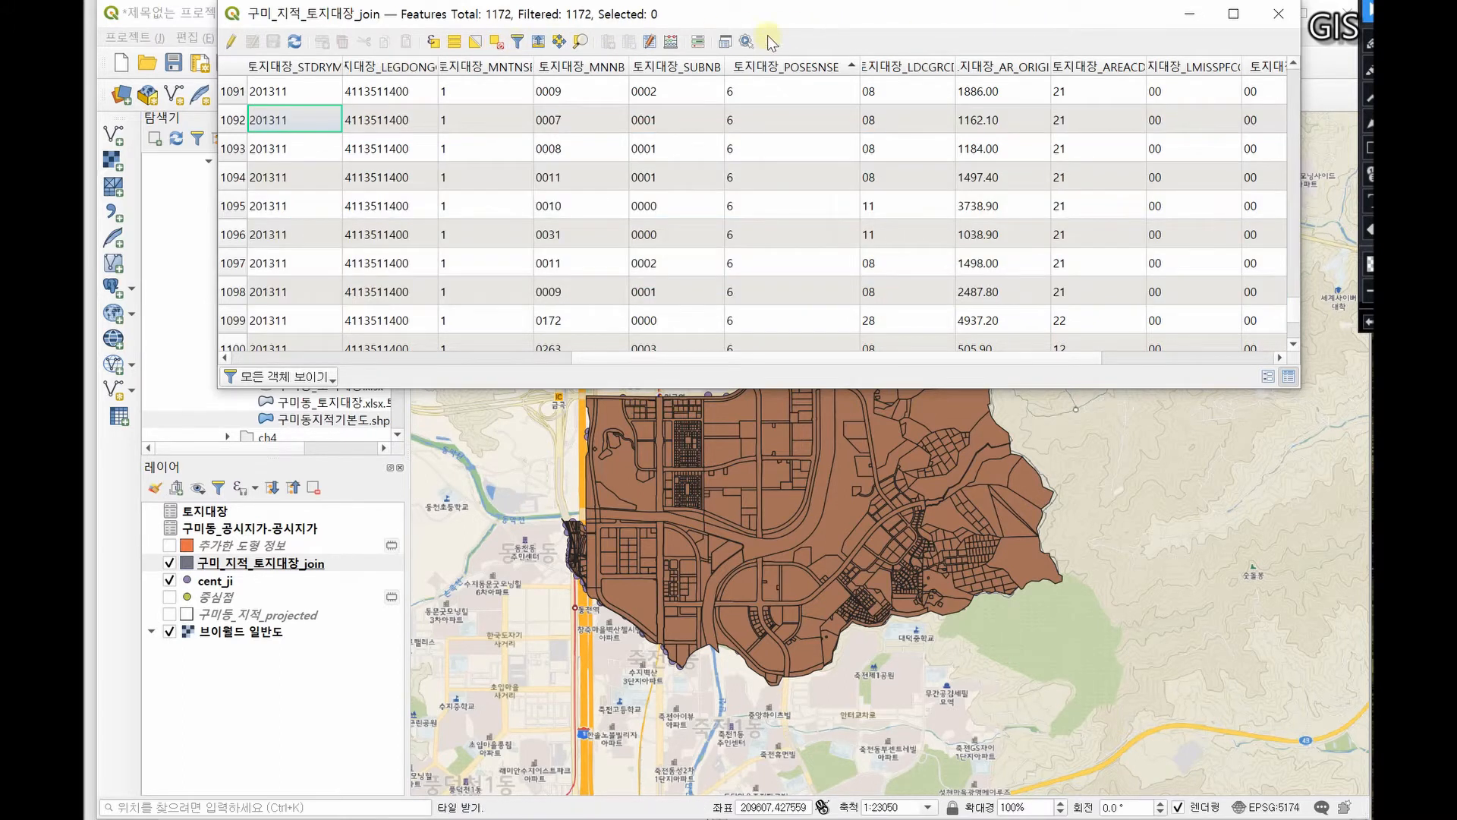
Open Select by Expression for the layer and resize the dialog to fit on the screen
{"action": "left_click_drag", "start_coordinate": [773, 23], "coordinate": [772, 32]}
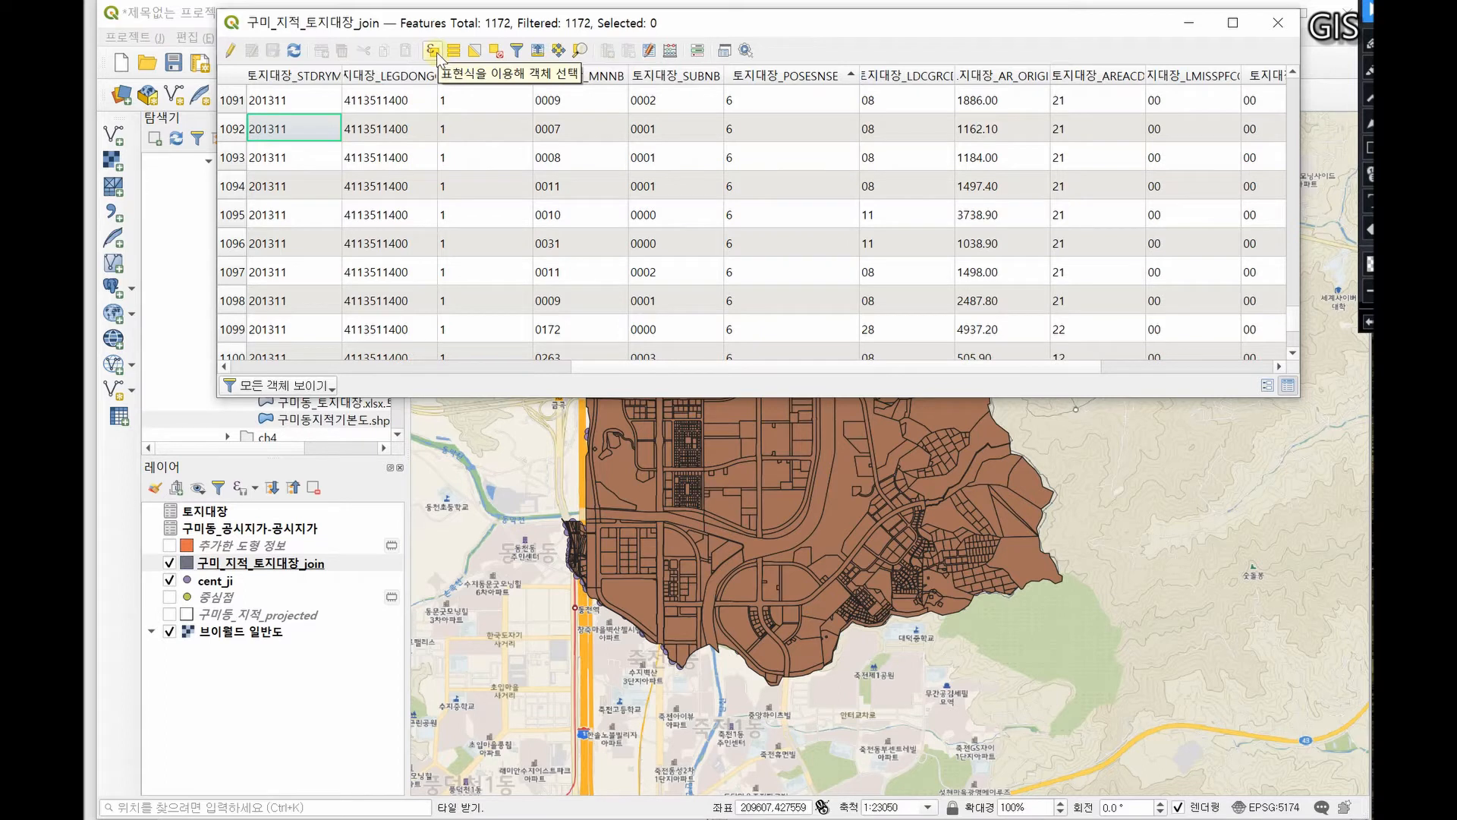
{"action": "left_click", "coordinate": [433, 50]}
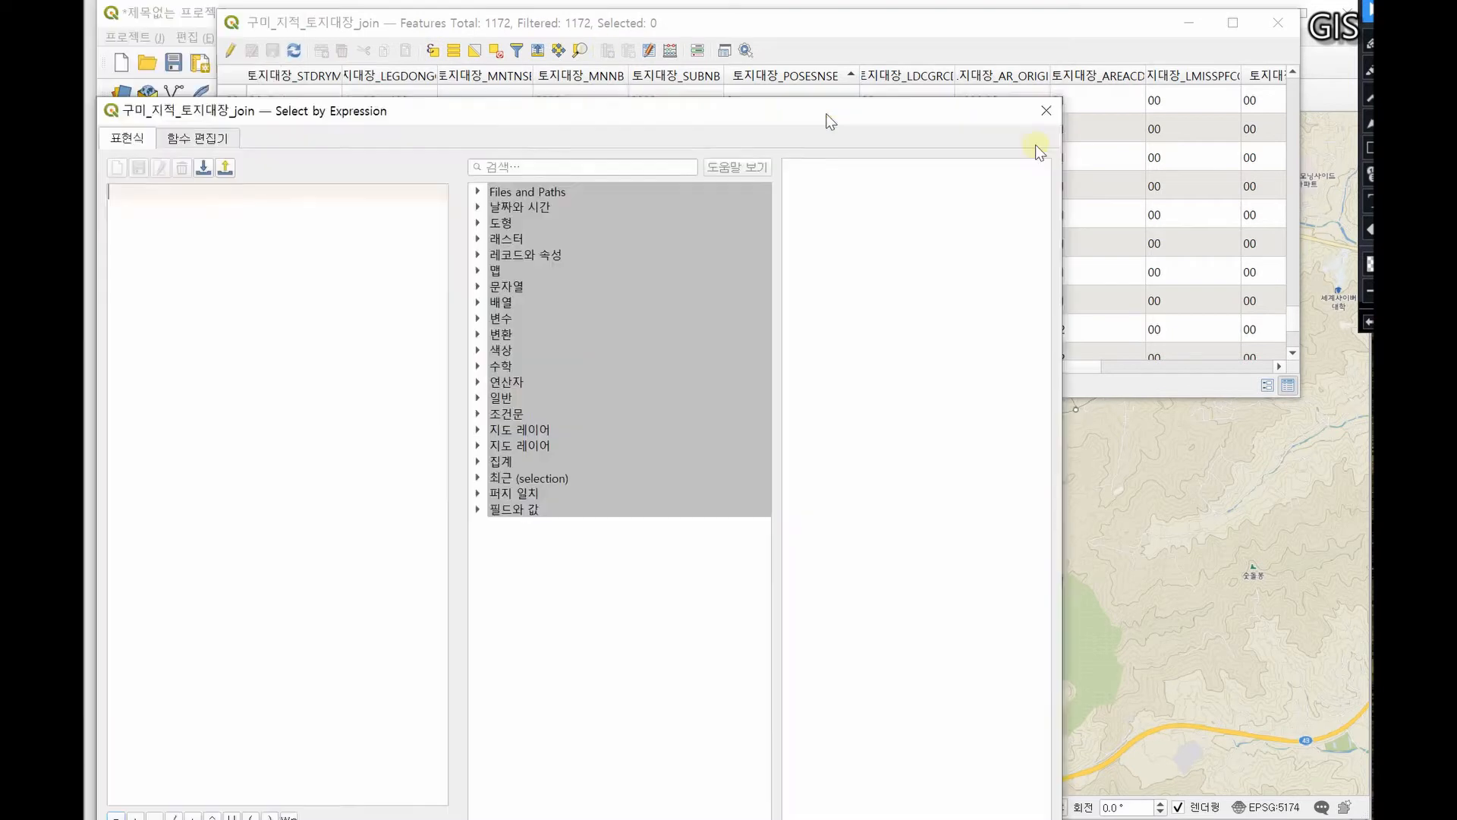
{"action": "left_click_drag", "start_coordinate": [824, 113], "coordinate": [1006, 39]}
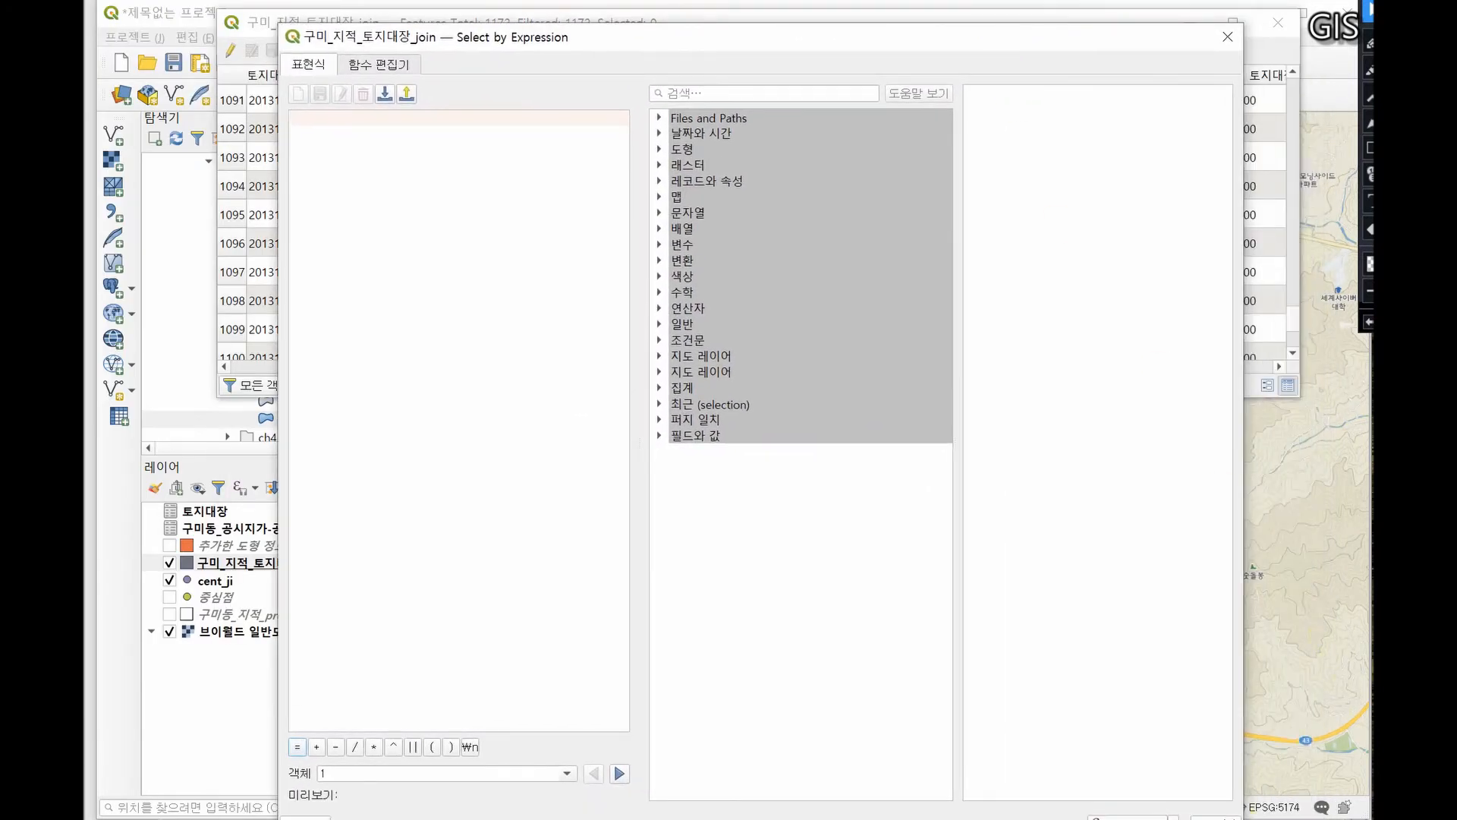
{"action": "left_click_drag", "start_coordinate": [1244, 819], "coordinate": [1198, 738]}
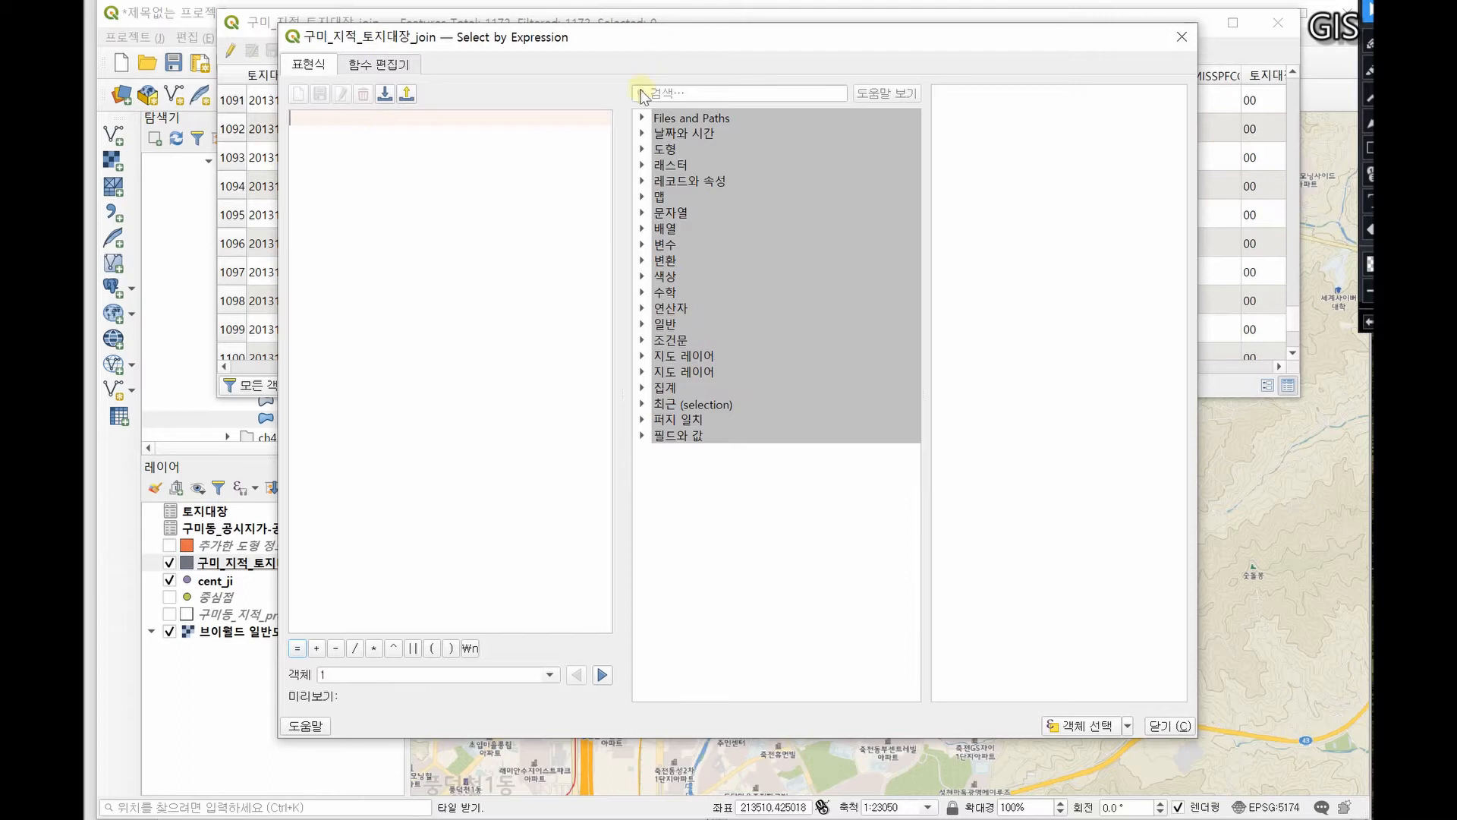
Build the expression "토지대장_POSESNSE" = '6' from the layer's field and its sample values
{"action": "left_click", "coordinate": [642, 437]}
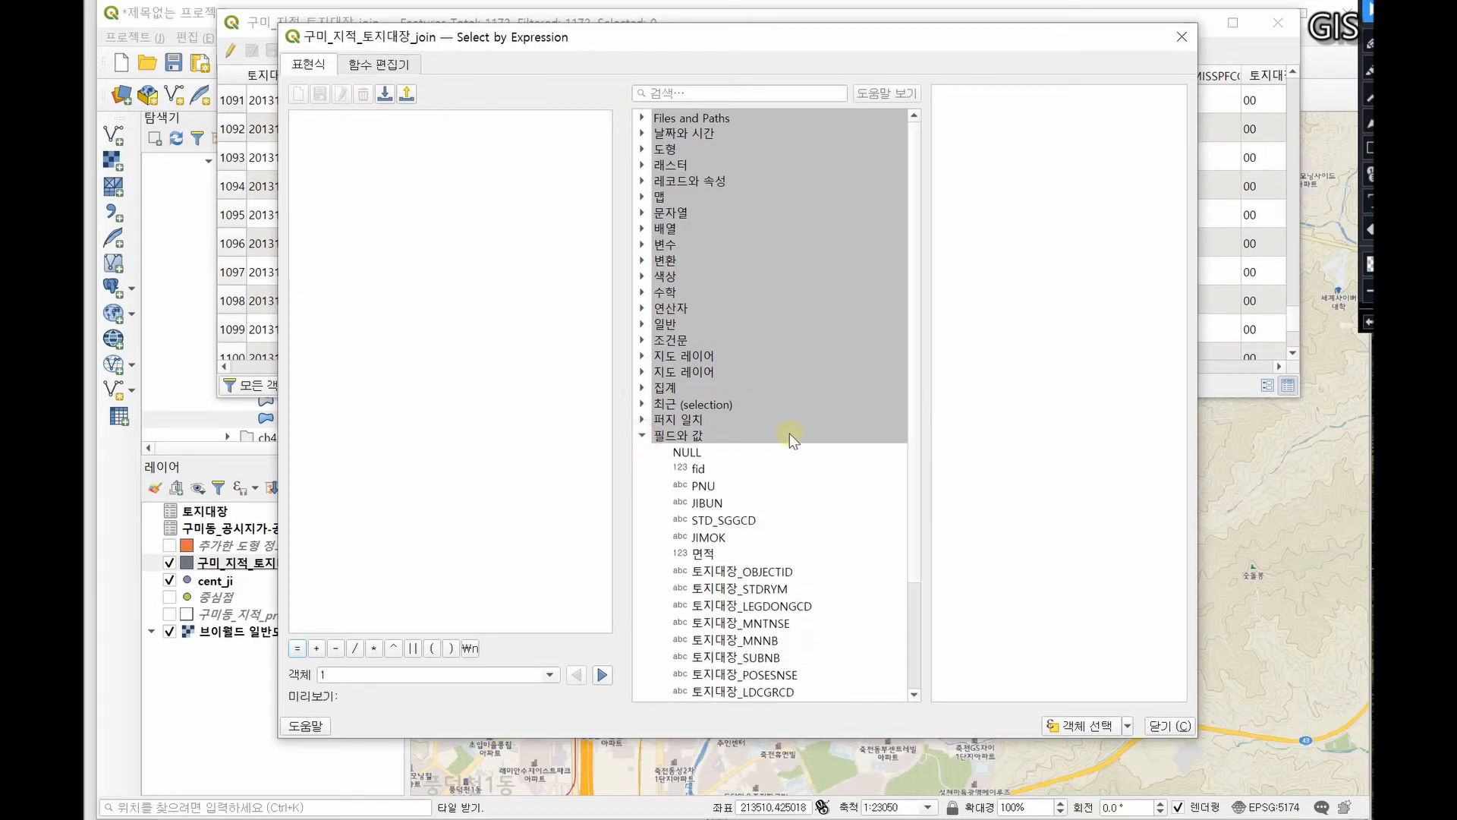
{"action": "scroll", "coordinate": [790, 443], "scroll_direction": "down", "scroll_amount": 1}
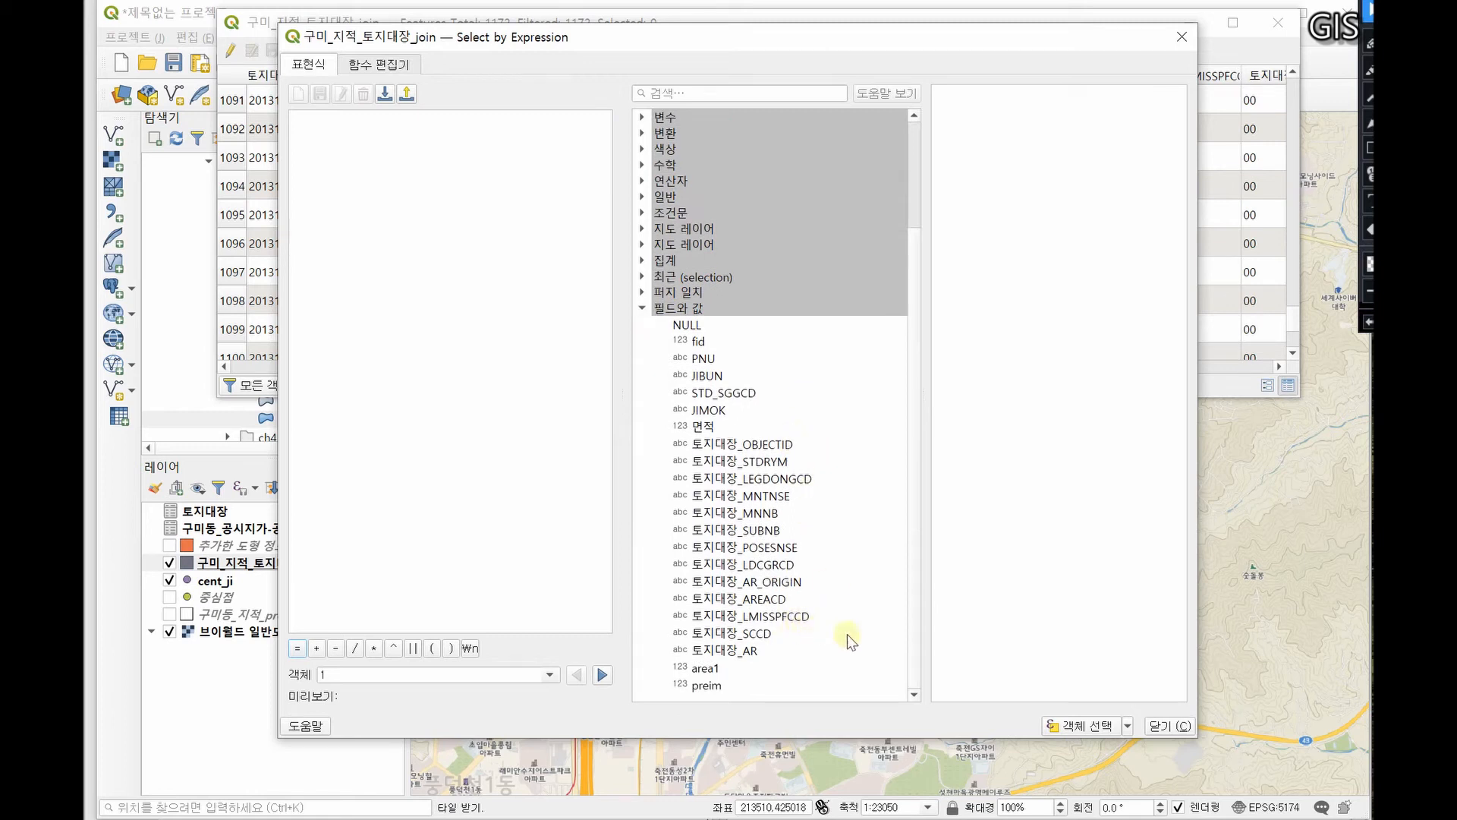
{"action": "double_click", "coordinate": [782, 547]}
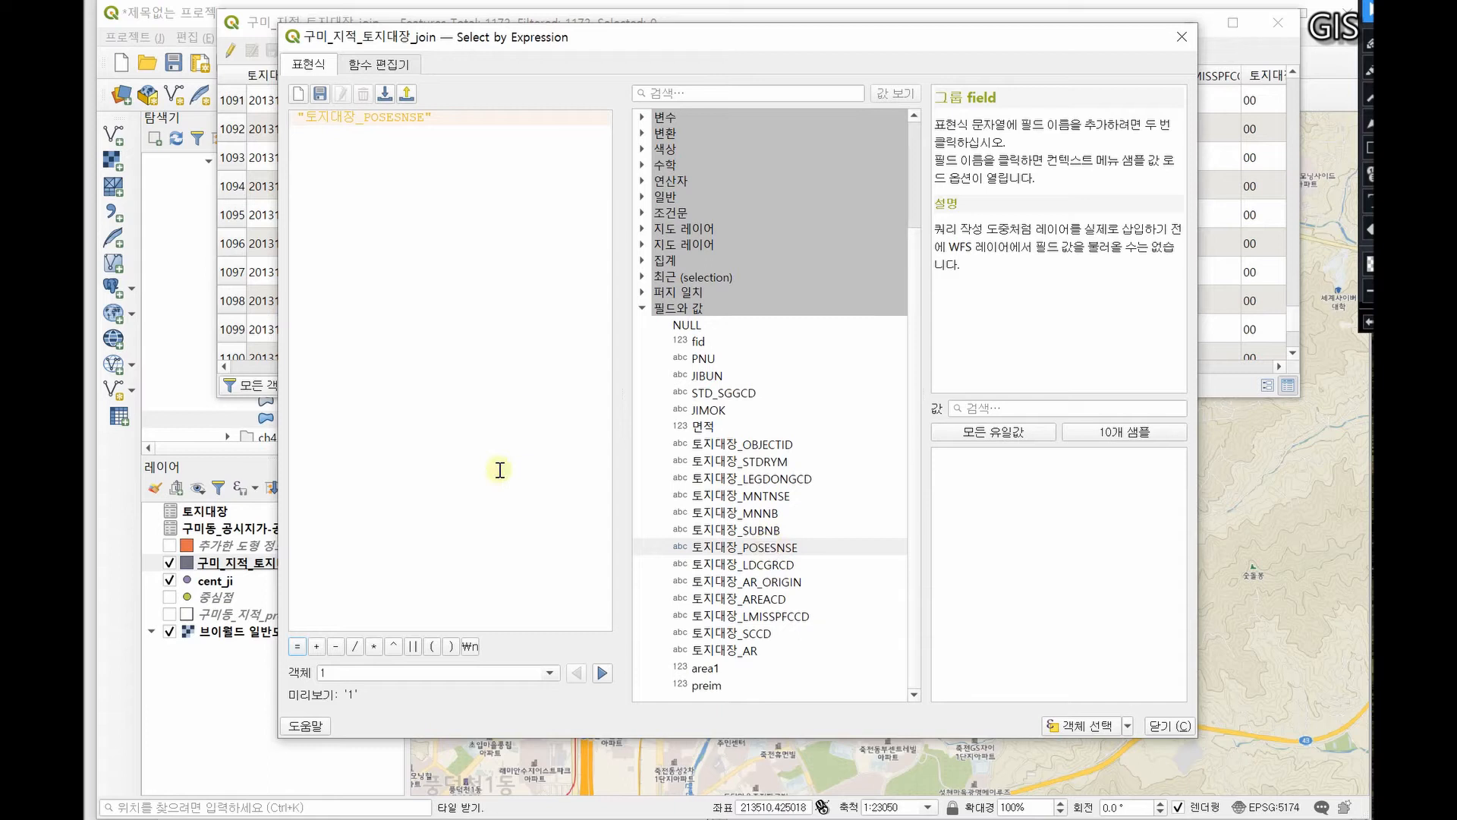
{"action": "type", "text": "="}
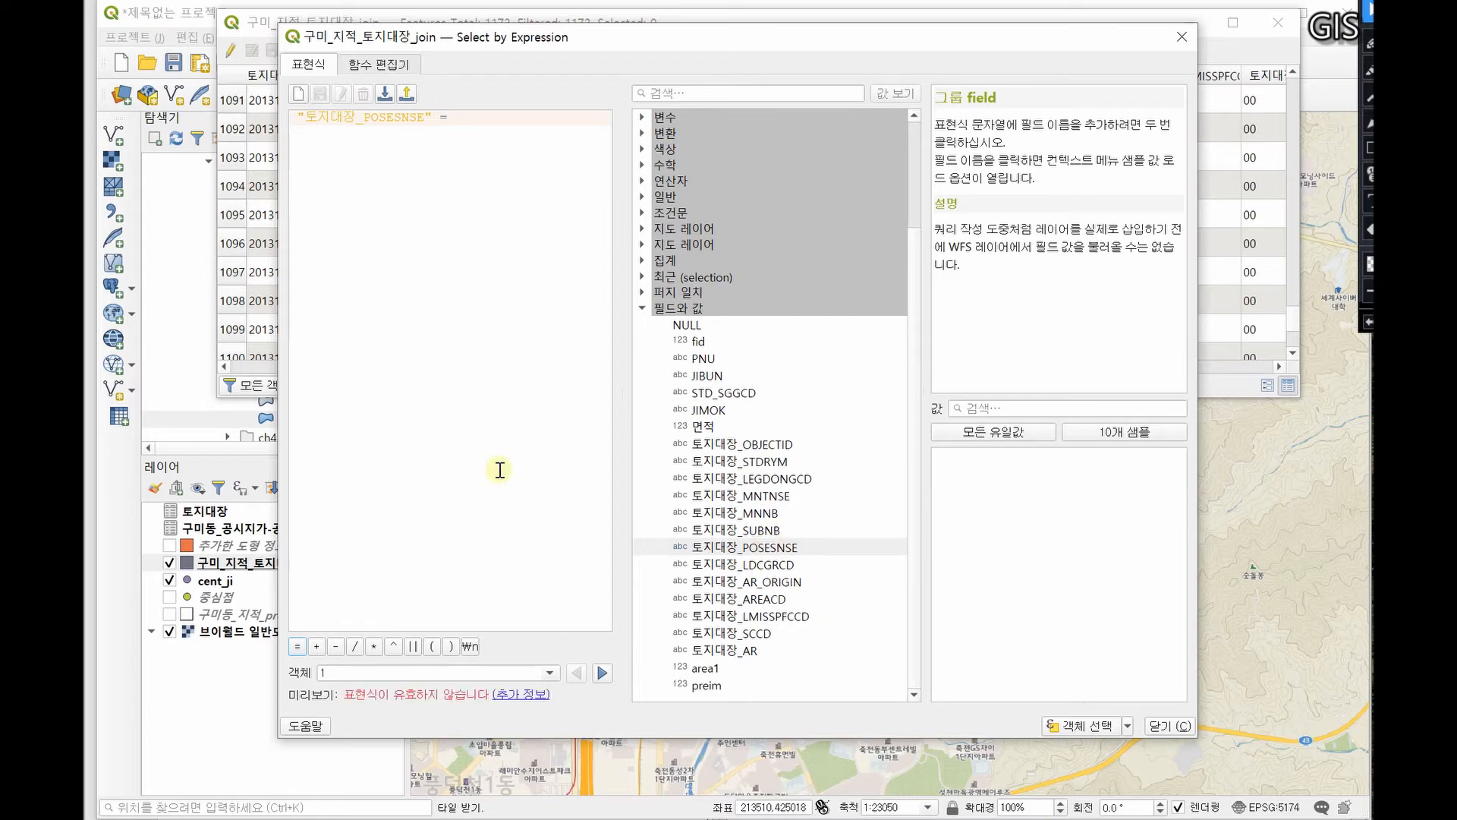
{"action": "left_click", "coordinate": [1127, 432]}
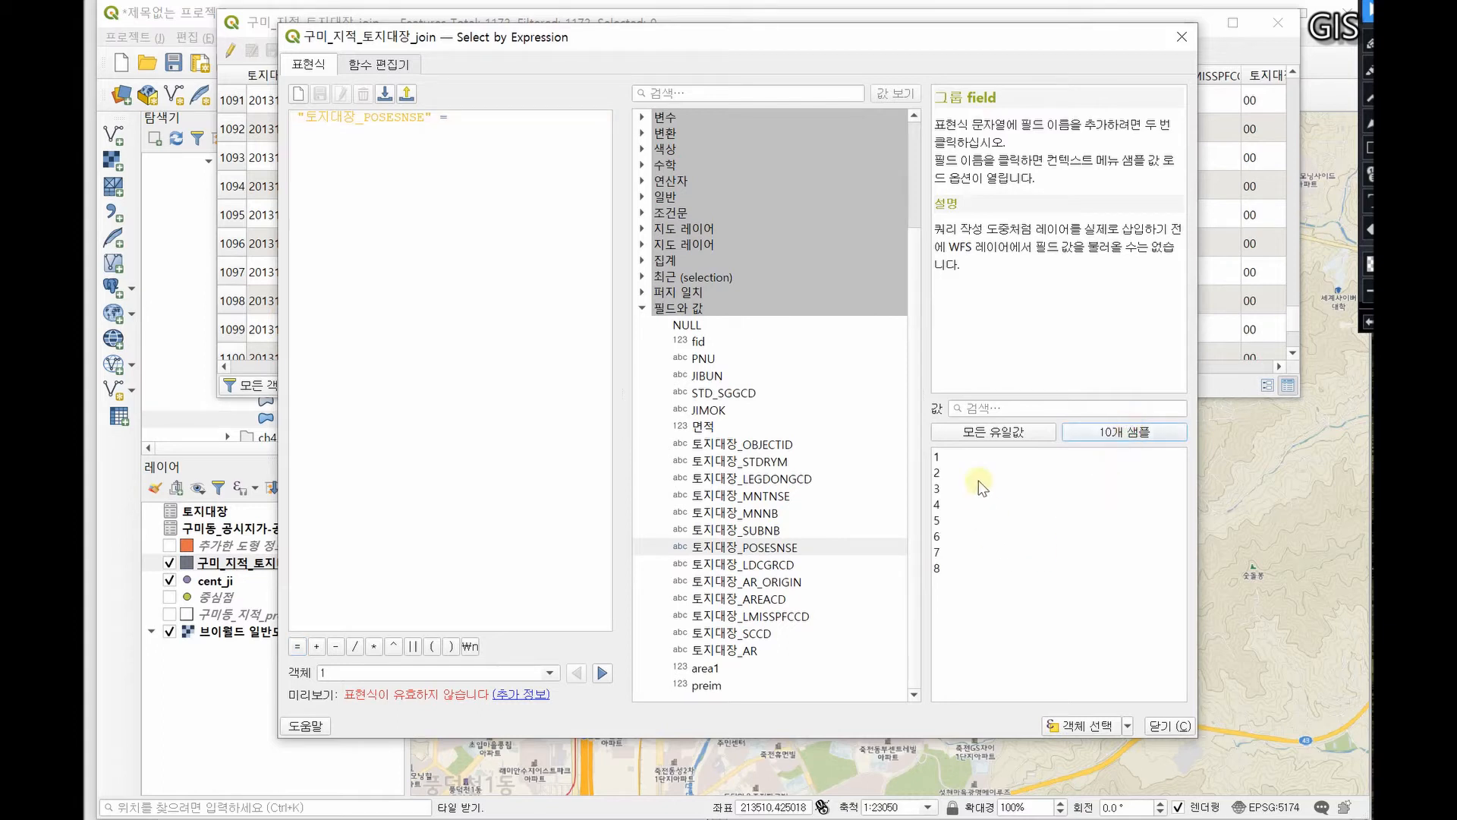
{"action": "double_click", "coordinate": [938, 536]}
{"action": "left_click", "coordinate": [467, 119]}
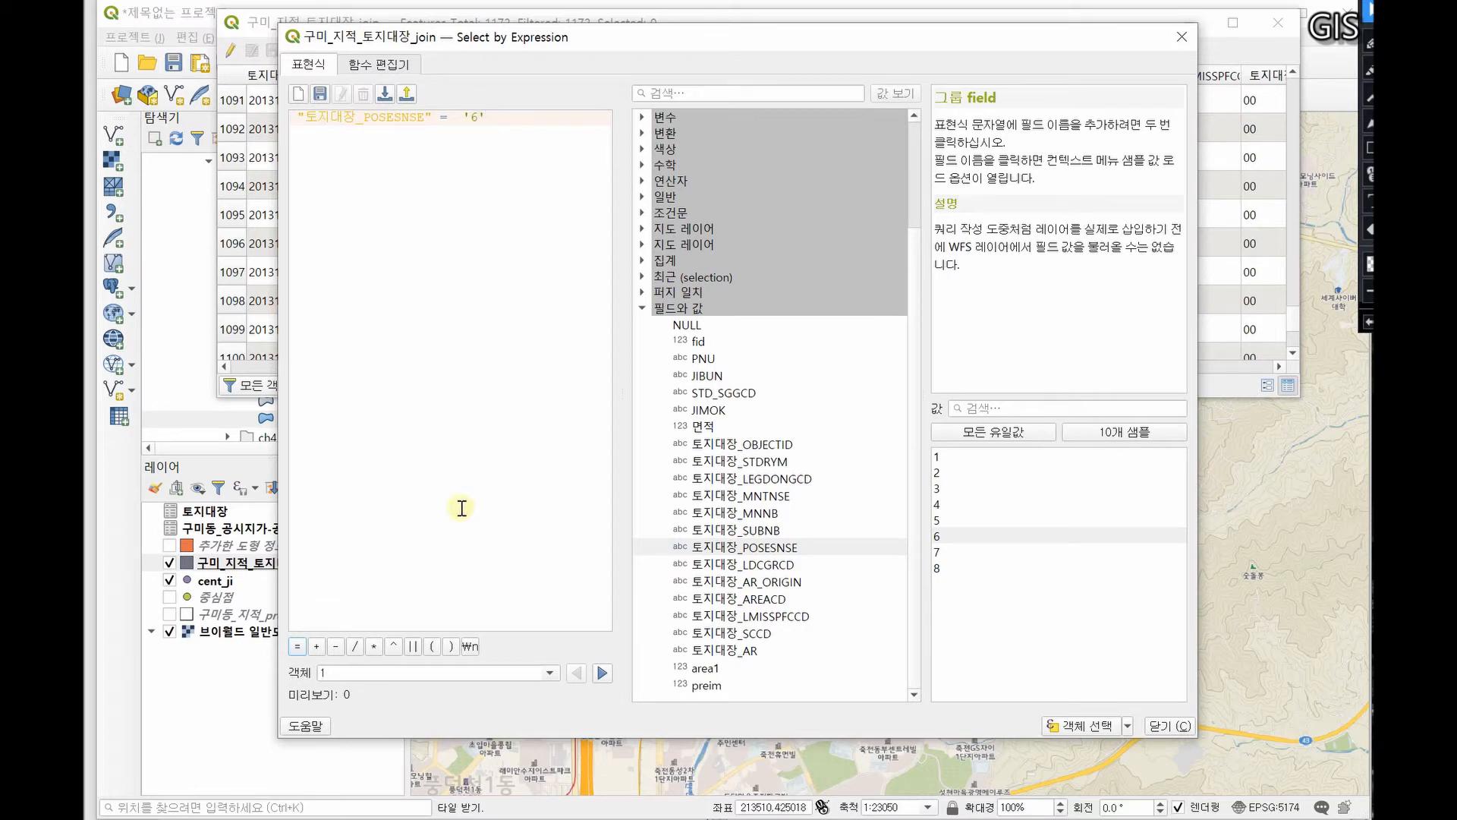
Select the features matching the expression and minimise the attribute table to see them on the map
{"action": "left_click", "coordinate": [1082, 724]}
{"action": "left_click", "coordinate": [1159, 727]}
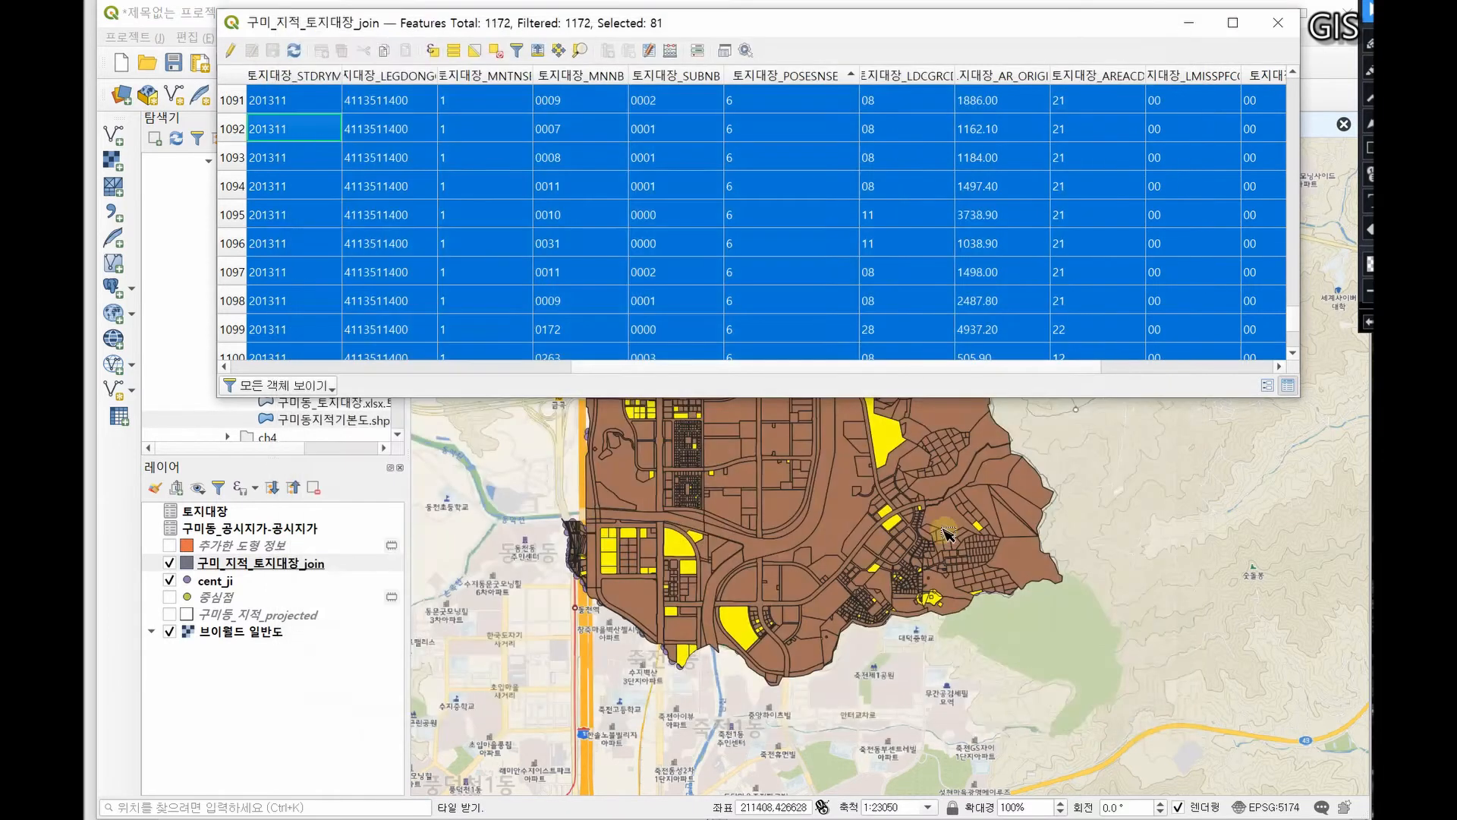
{"action": "mouse_move", "coordinate": [889, 35]}
{"action": "left_mouse_down"}
{"action": "mouse_move", "coordinate": [900, 601]}
{"action": "mouse_move", "coordinate": [884, 668]}
{"action": "mouse_move", "coordinate": [877, 262]}
{"action": "left_mouse_up"}
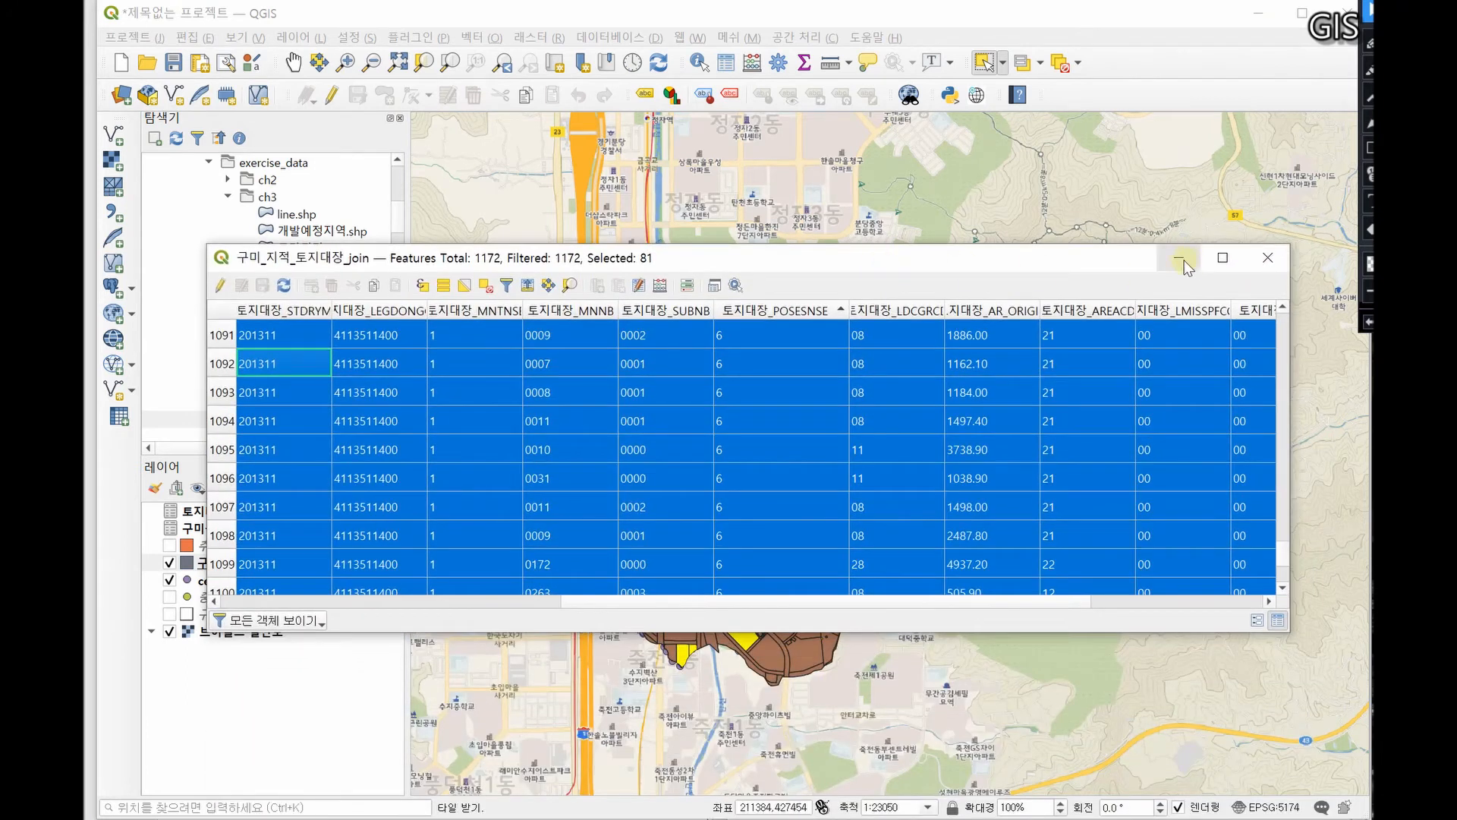
{"action": "left_click_drag", "start_coordinate": [1287, 548], "coordinate": [1253, 319]}
{"action": "left_click", "coordinate": [1185, 258]}
Start exporting only the selected features of the 구미_지적_토지대장_join layer, with ESRI shapefile as the format
{"action": "right_click", "coordinate": [352, 561]}
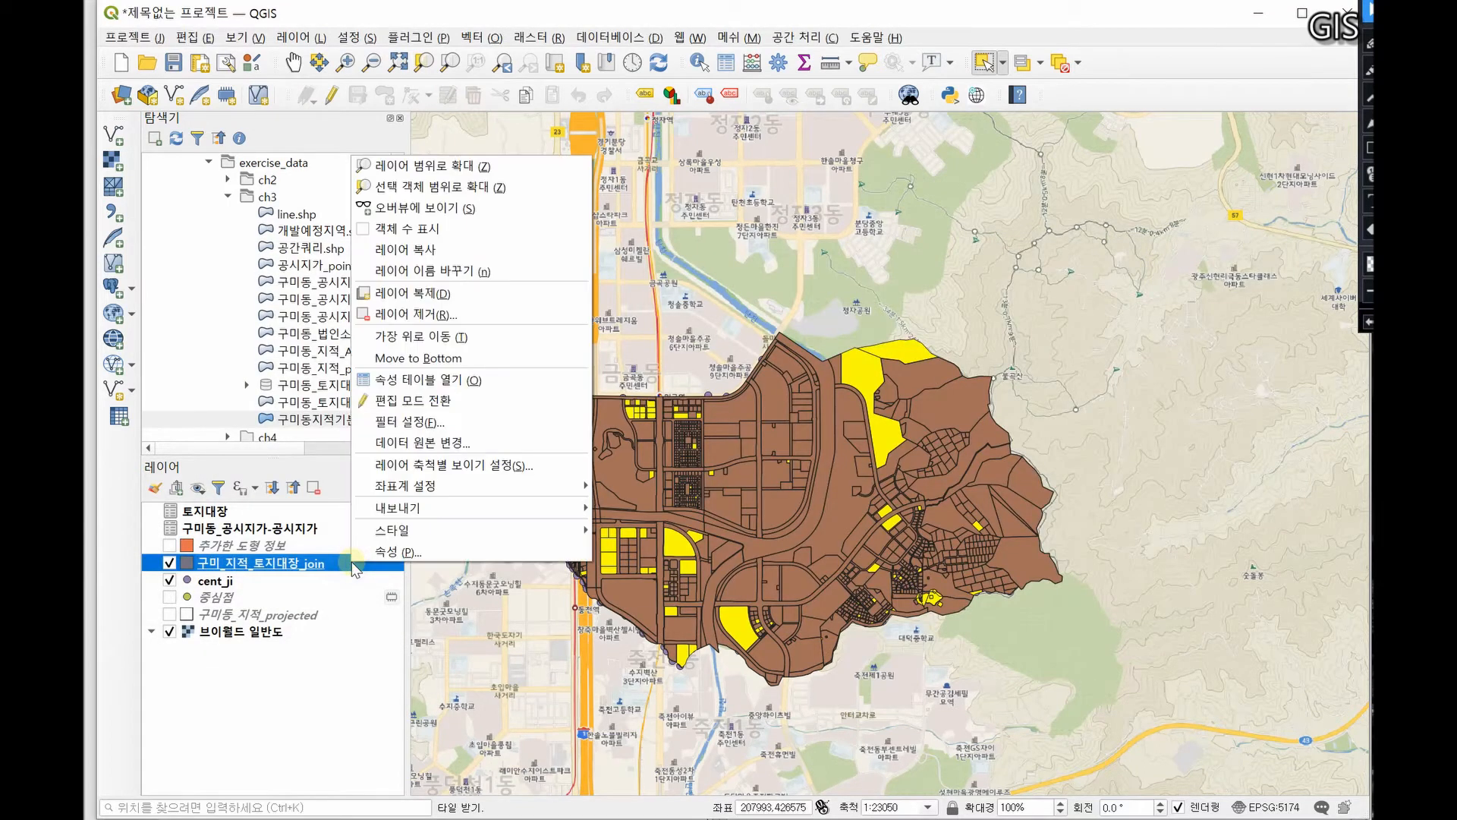
{"action": "mouse_move", "coordinate": [471, 508]}
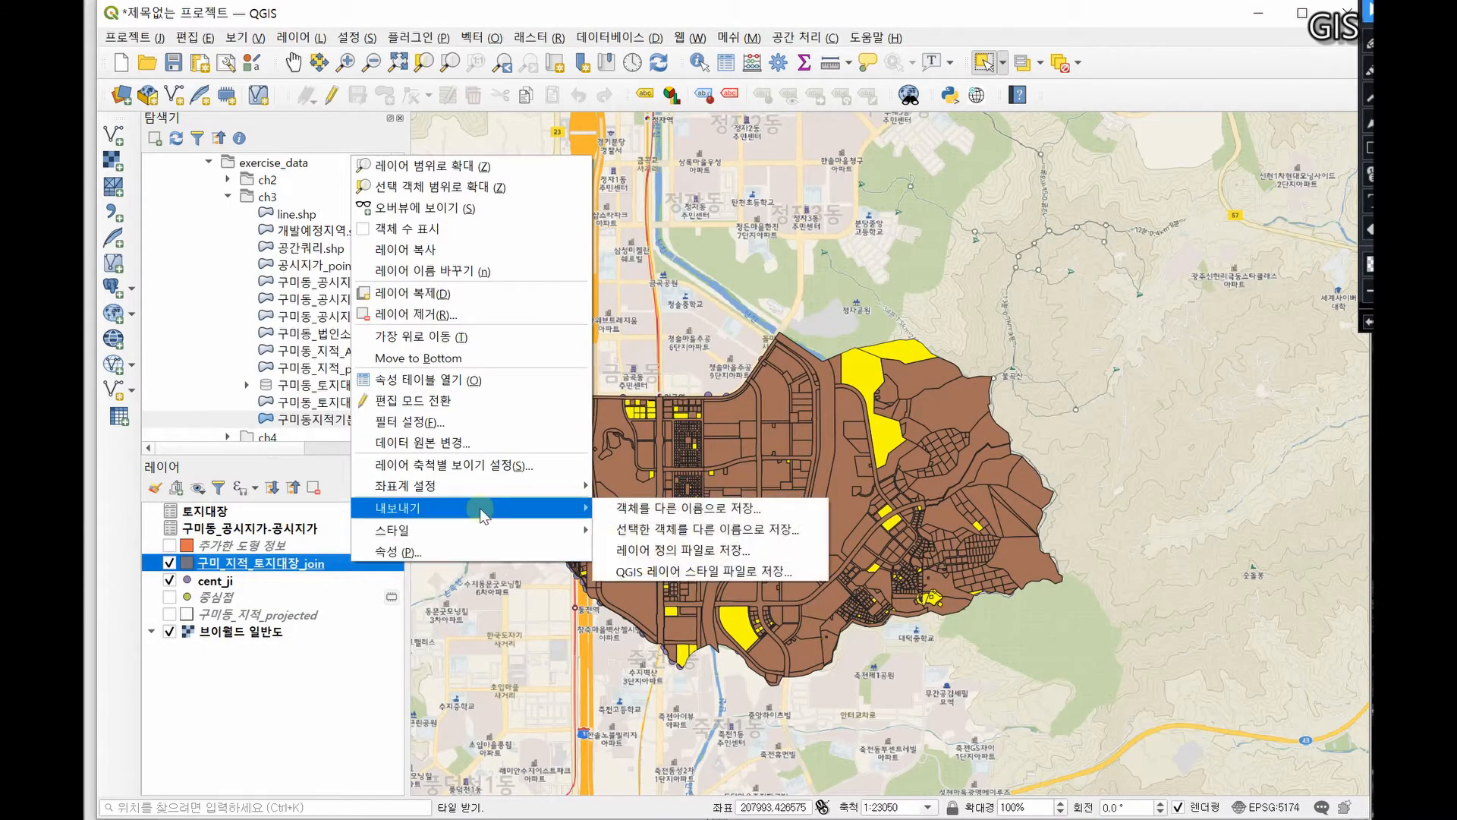
{"action": "left_click", "coordinate": [784, 536]}
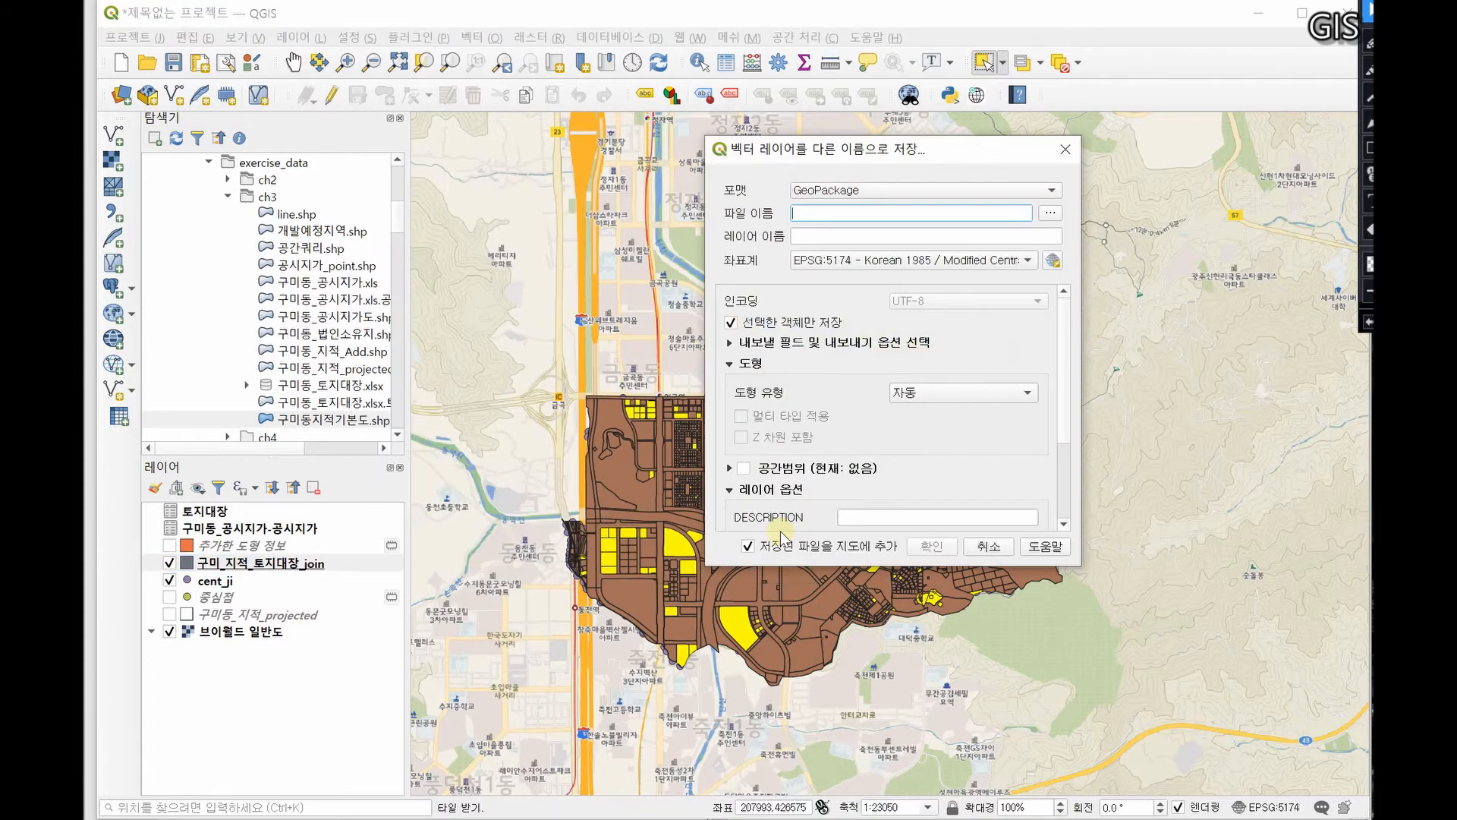
{"action": "left_click", "coordinate": [1053, 190]}
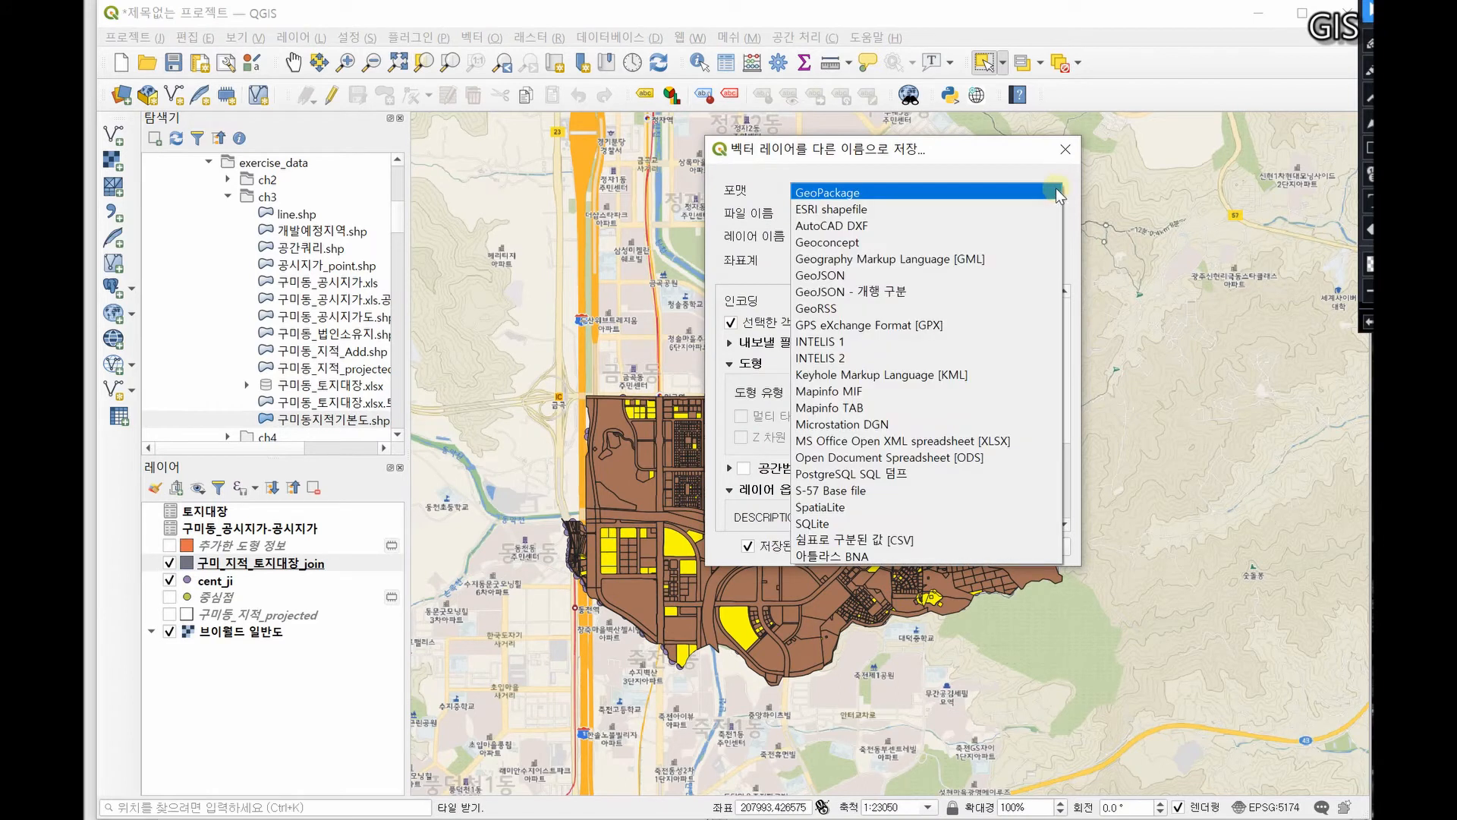
{"action": "left_click", "coordinate": [881, 191]}
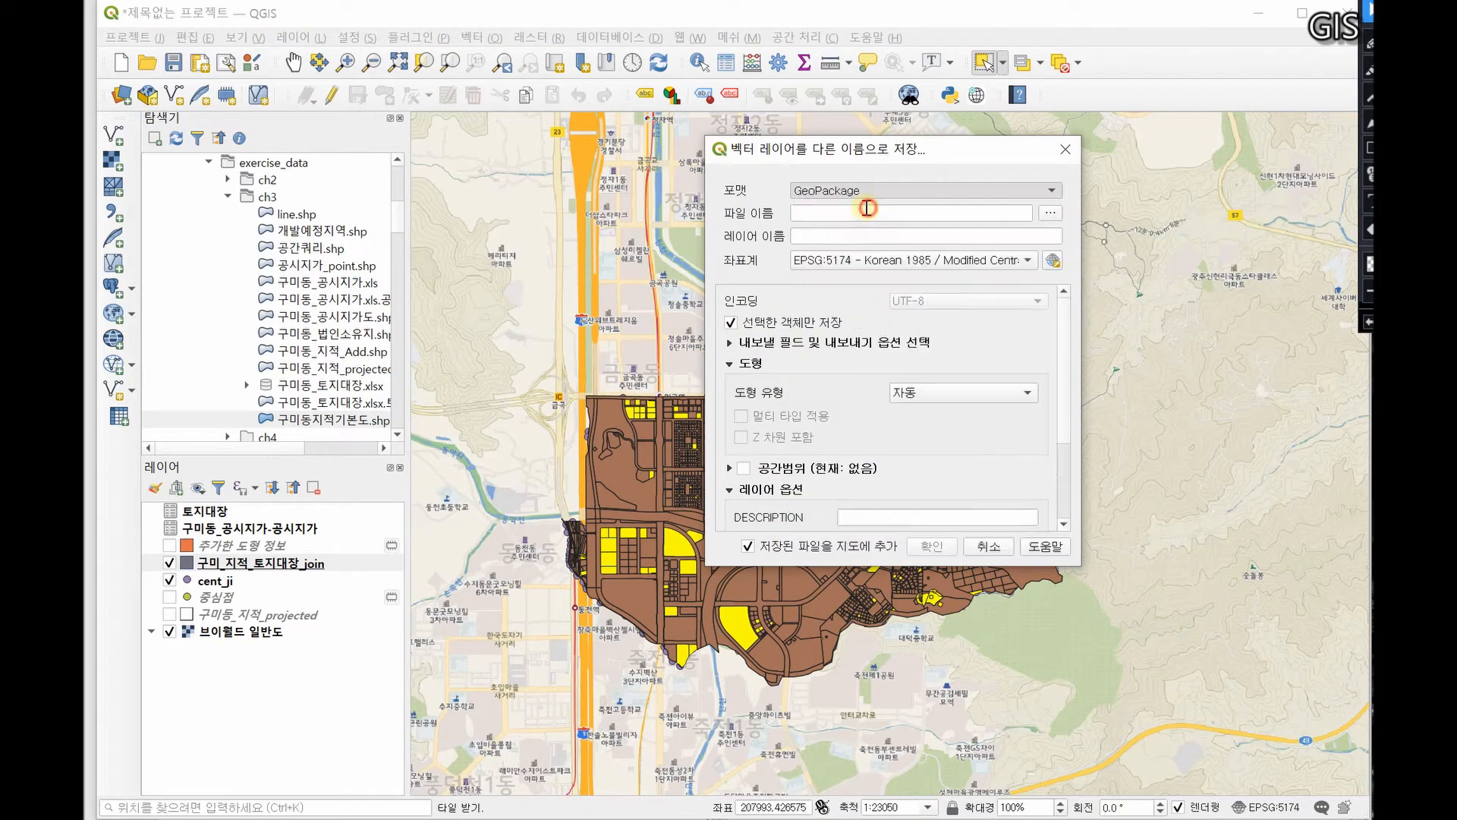
Name the output file la_po_land in the Lect_05 folder and export the selected parcels to it
{"action": "left_click", "coordinate": [1051, 212]}
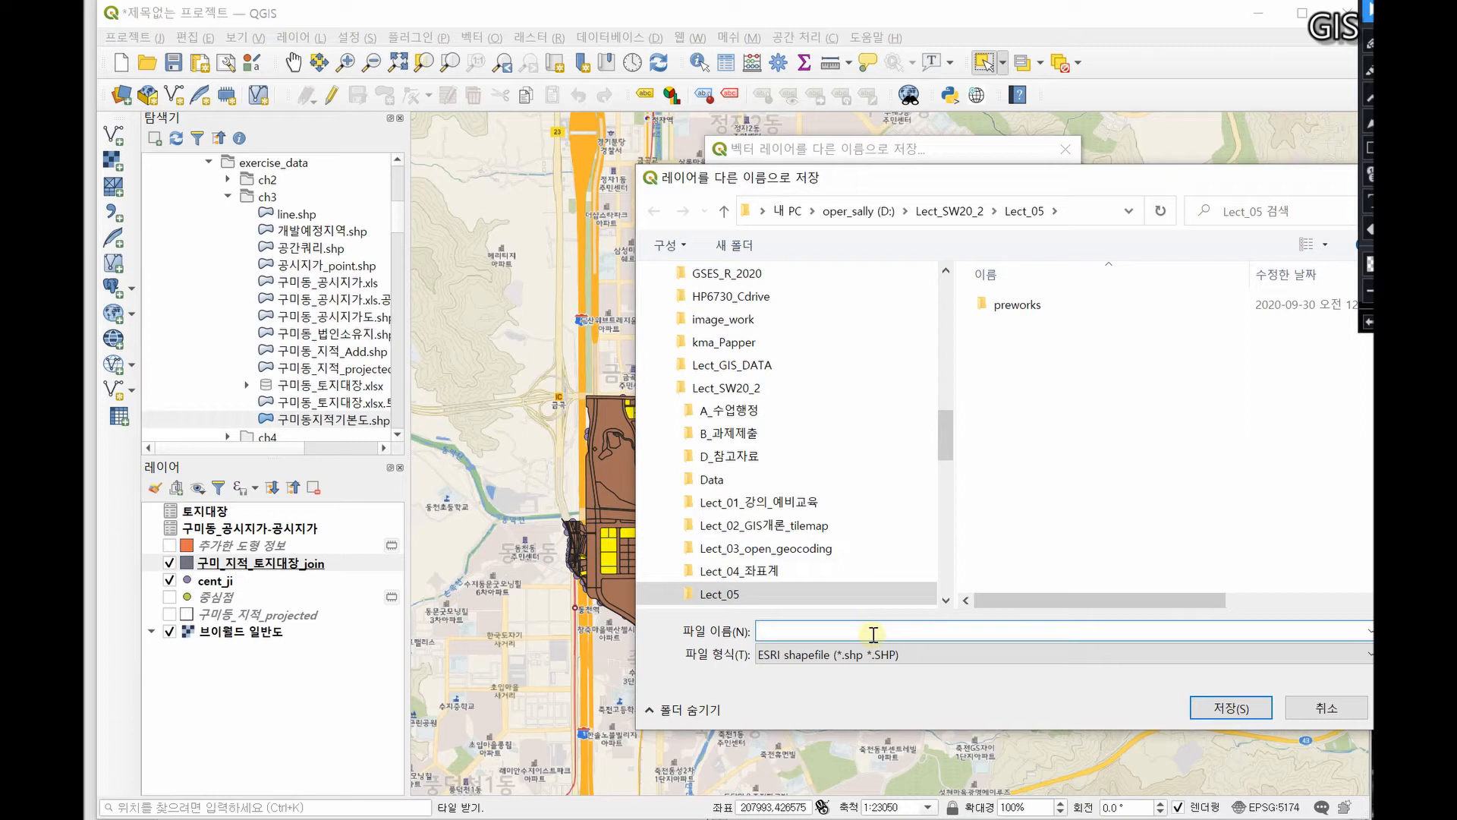
{"action": "left_click", "coordinate": [872, 634]}
{"action": "type", "text": "la"}
{"action": "type", "text": "_po"}
{"action": "type", "text": "_p"}
{"action": "left_click", "coordinate": [1231, 707]}
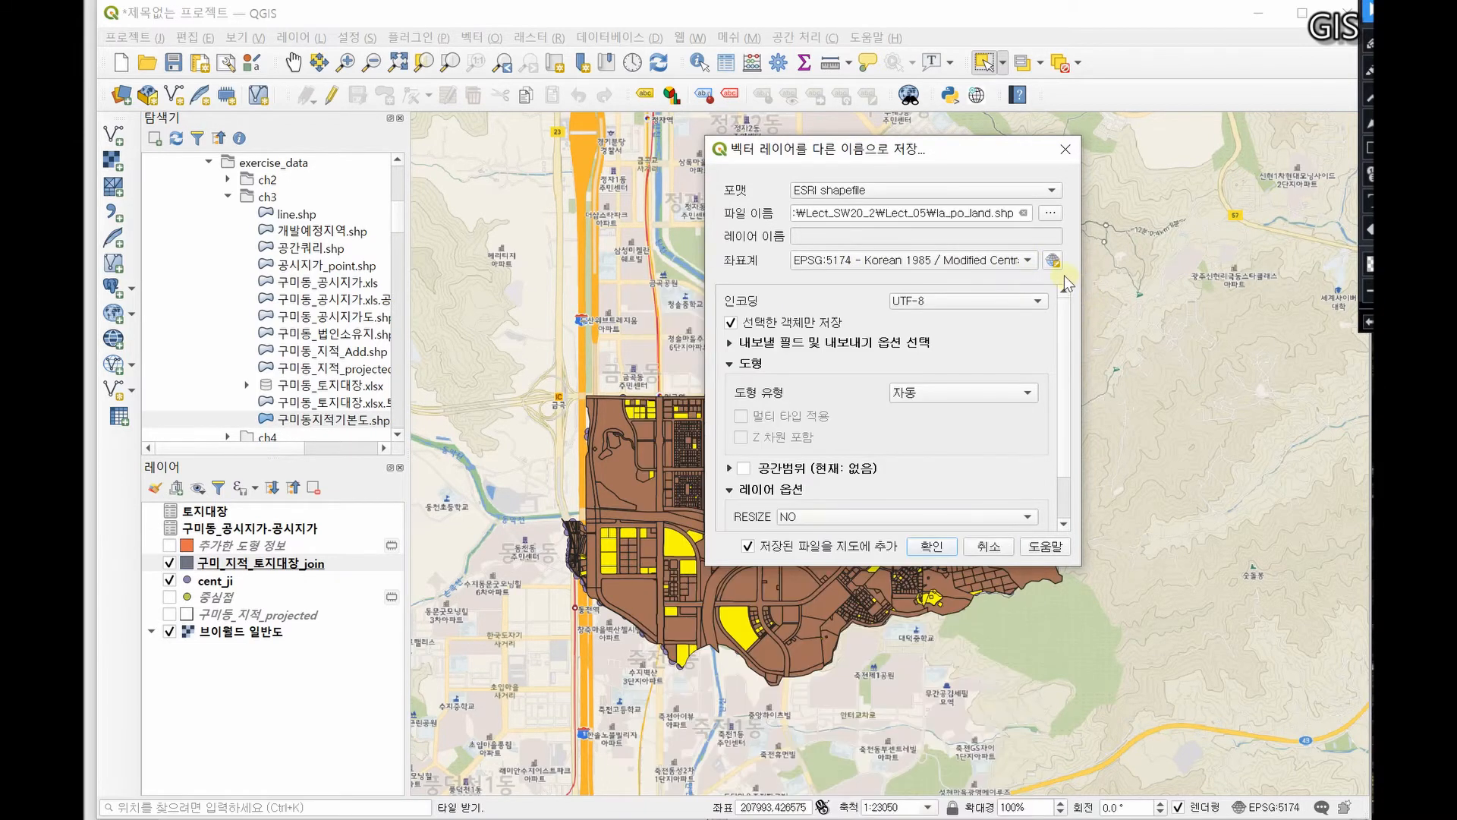
{"action": "left_click", "coordinate": [932, 548]}
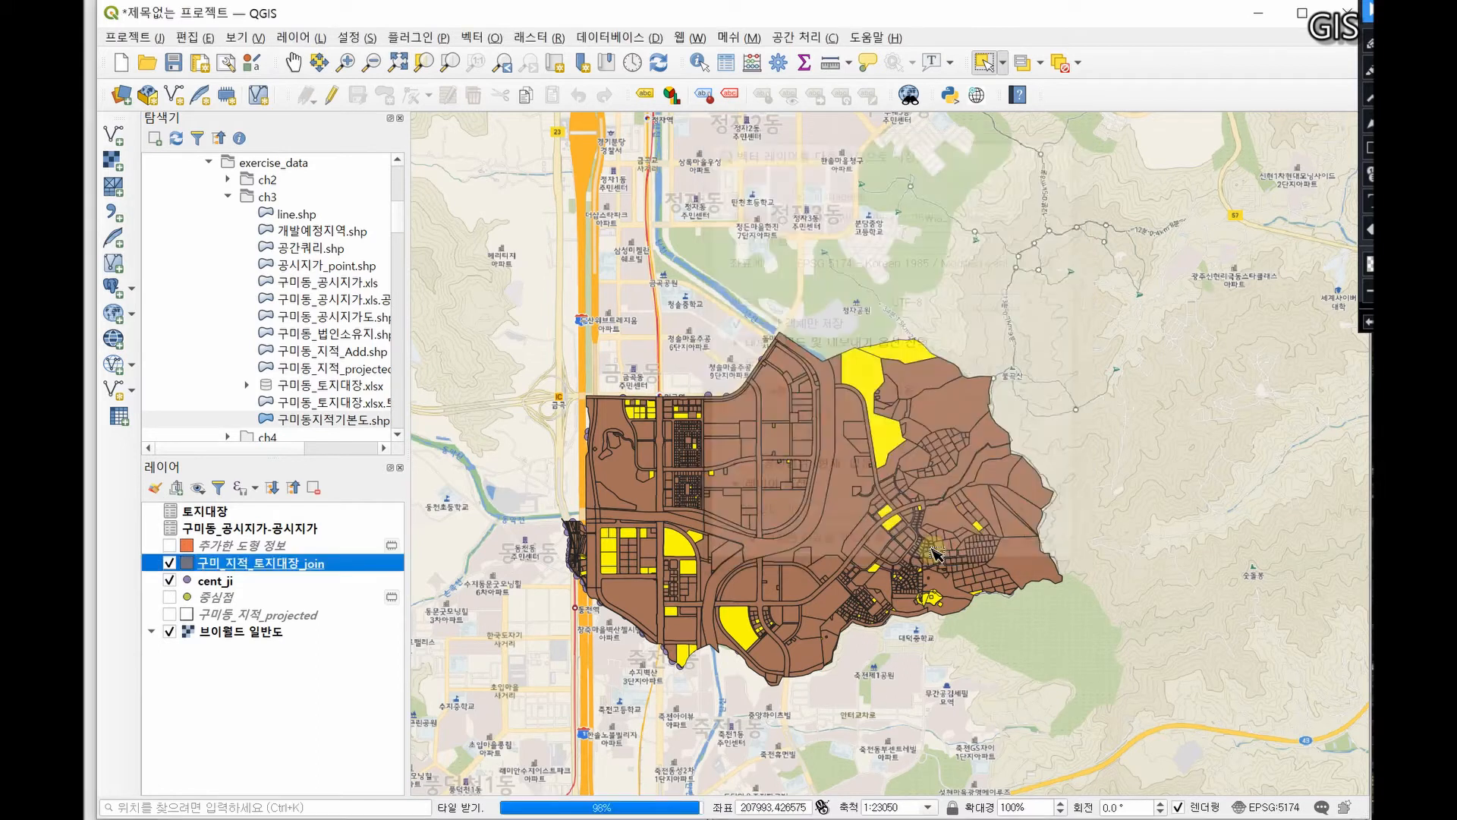
Hide the 구미_지적_토지대장_join and cent_ji layers and inspect the exported la_po_land parcels across the map
{"action": "left_click", "coordinate": [168, 580]}
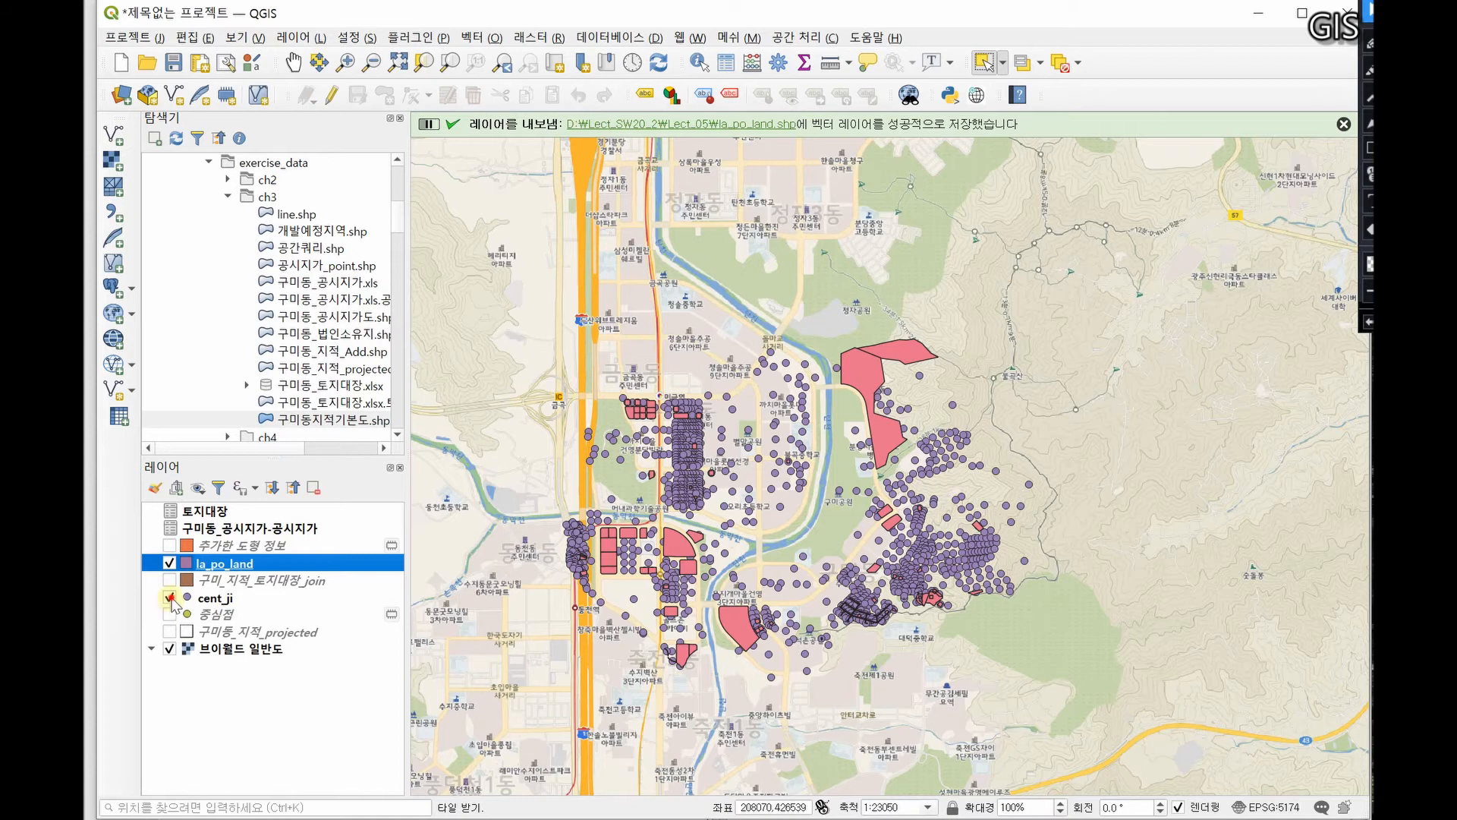
{"action": "left_click", "coordinate": [169, 598]}
{"action": "scroll", "coordinate": [878, 468], "scroll_direction": "up", "scroll_amount": 1}
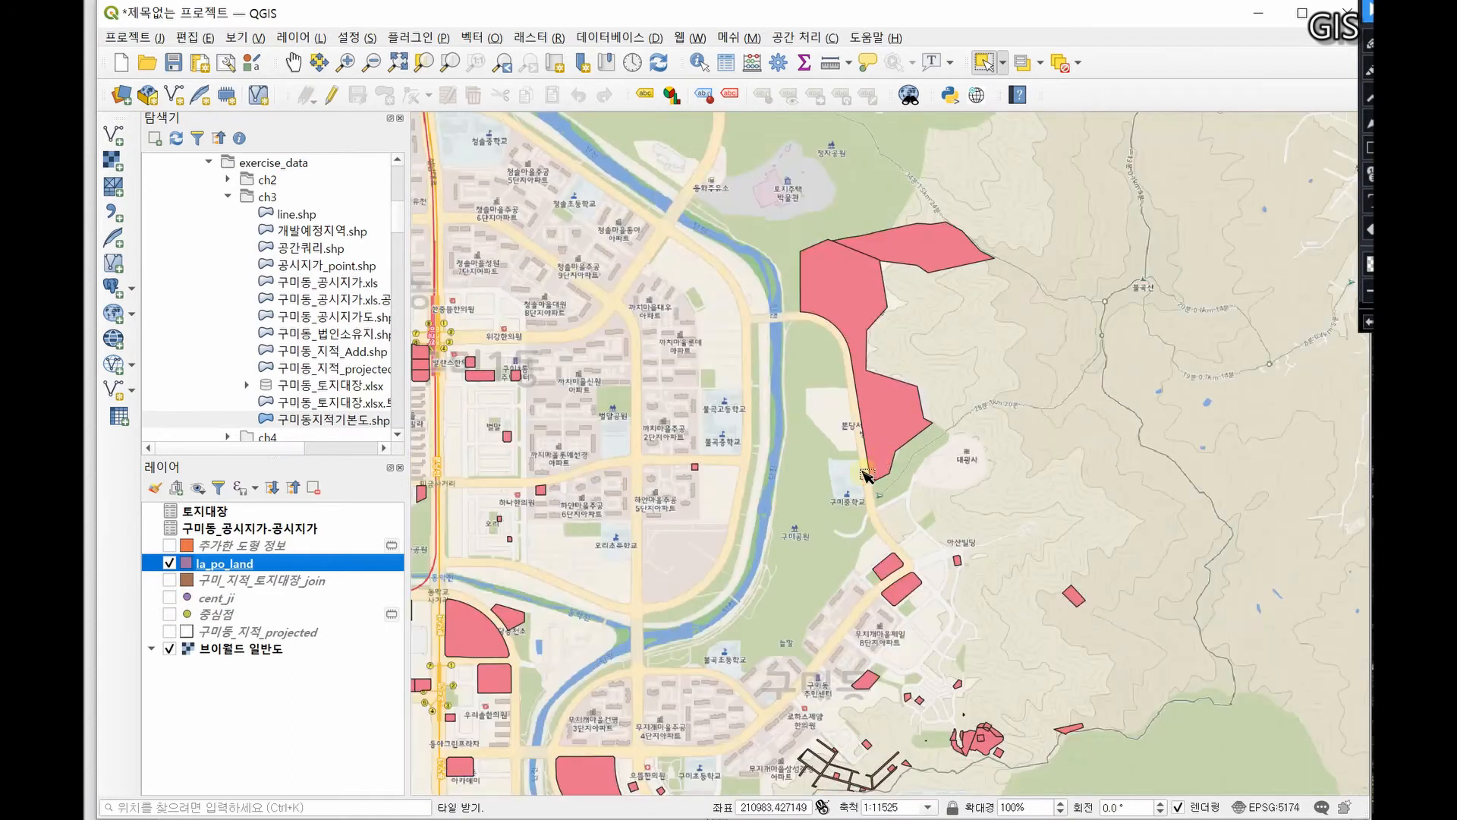
{"action": "left_click_drag", "start_coordinate": [695, 531], "coordinate": [1013, 476]}
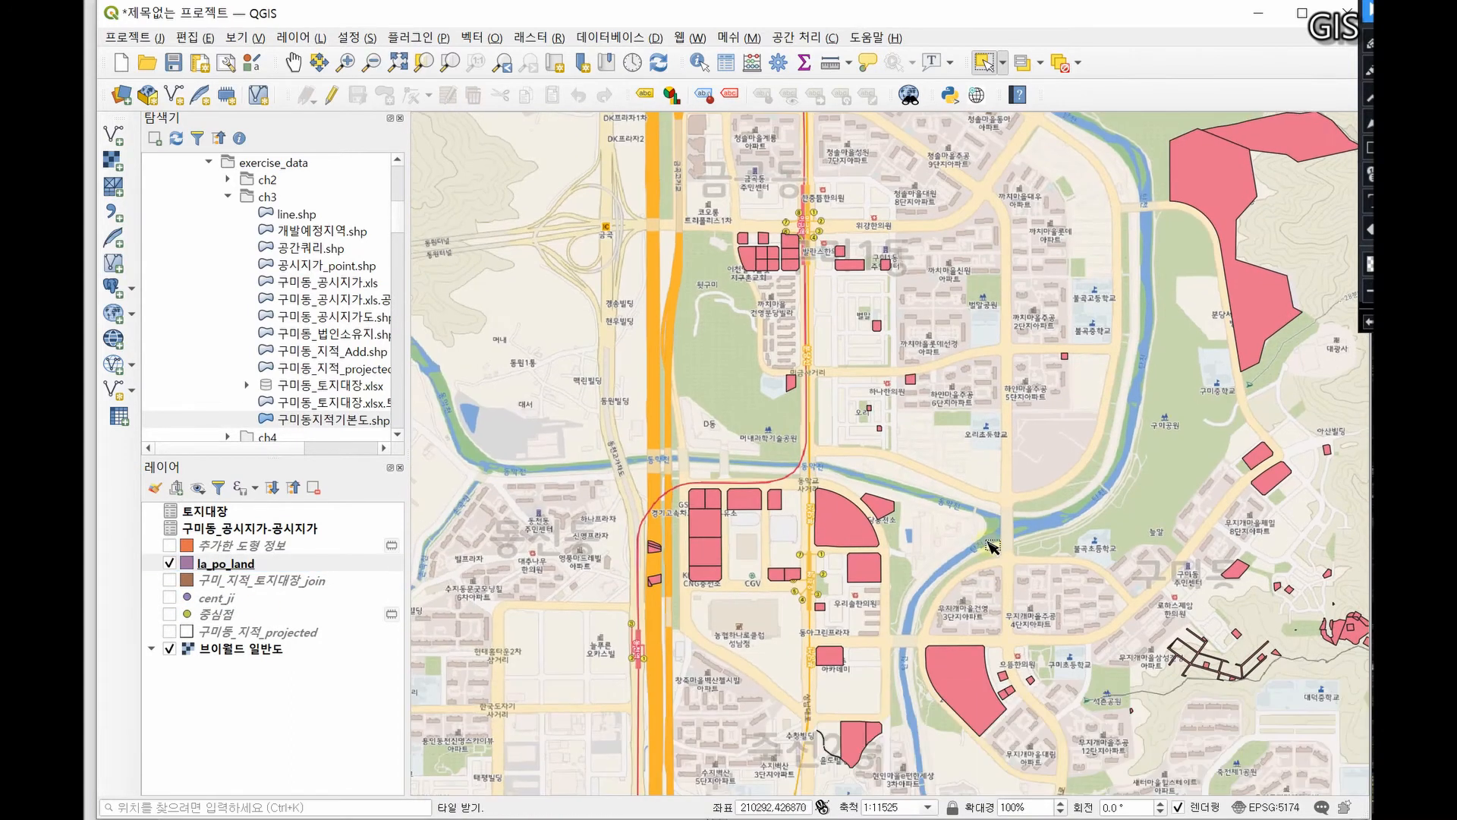
{"action": "left_click_drag", "start_coordinate": [1022, 601], "coordinate": [842, 498]}
{"action": "left_click_drag", "start_coordinate": [1132, 446], "coordinate": [919, 498]}
{"action": "left_click_drag", "start_coordinate": [804, 414], "coordinate": [1007, 463]}
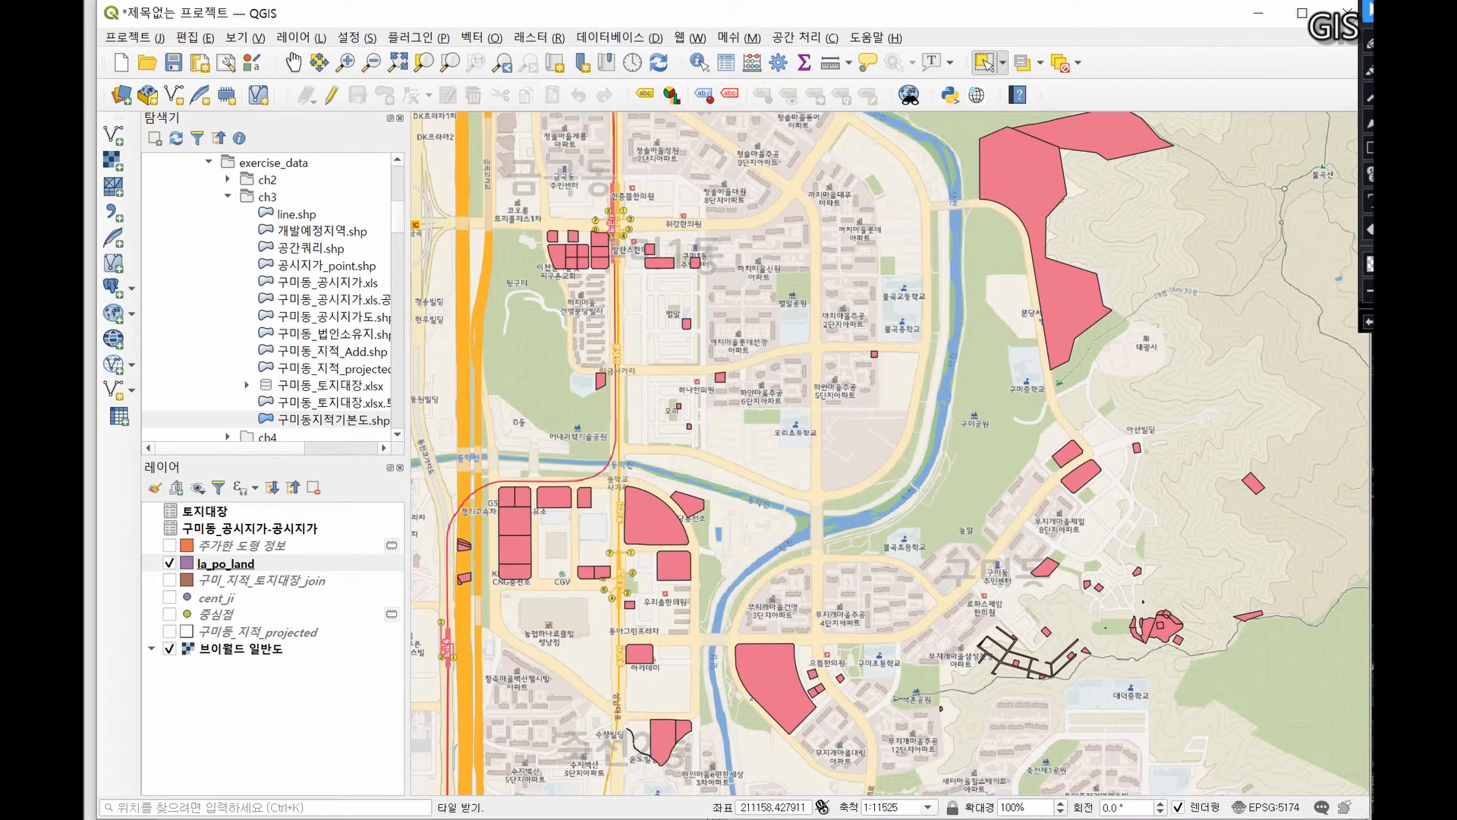
Read the manual's instructions on clearing the selection and recolouring layers, and check la_po_land by switching its visibility off and on
{"action": "key", "text": "alt+Tab"}
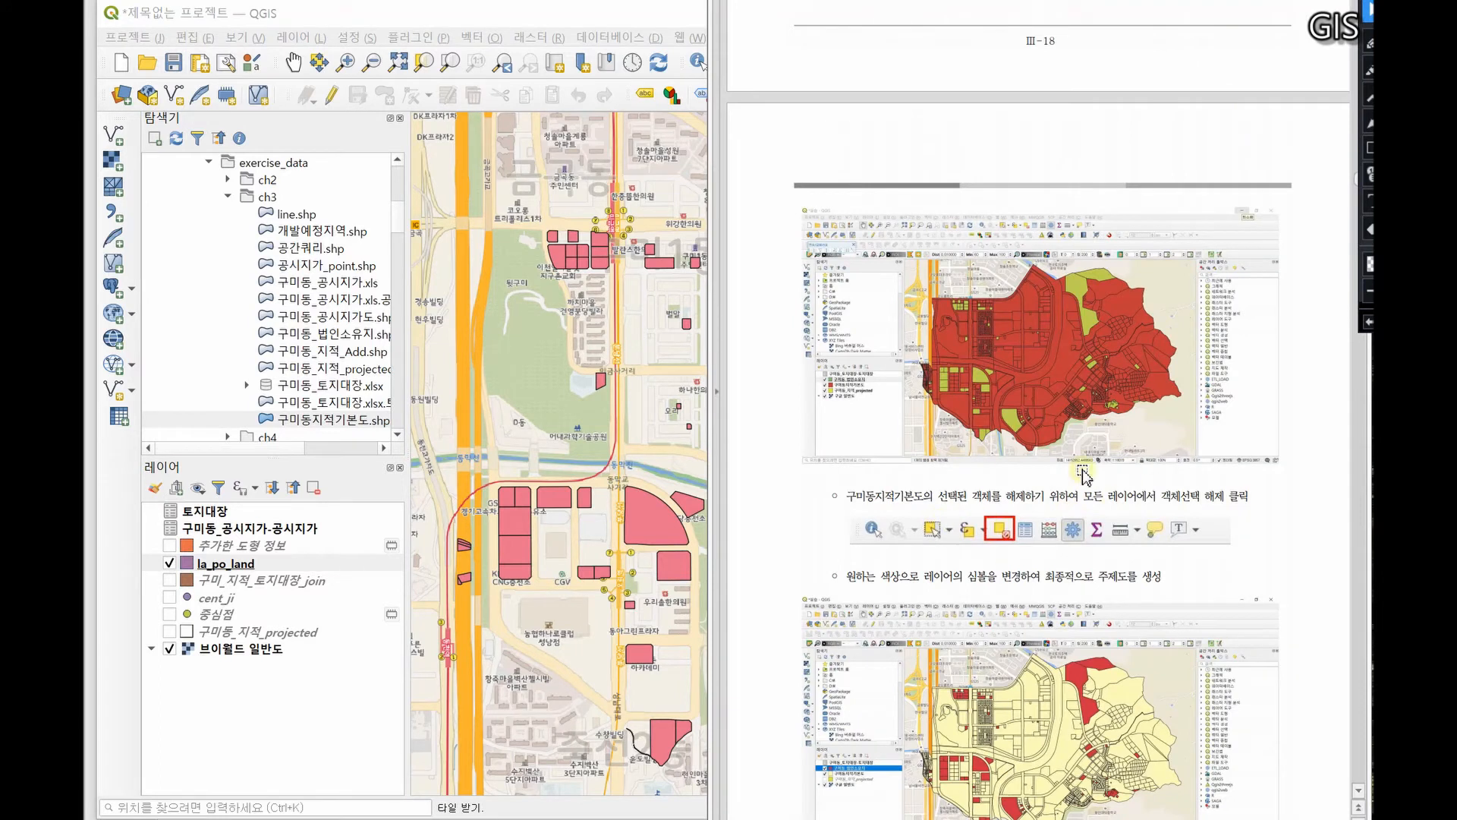
{"action": "scroll", "coordinate": [1116, 476], "scroll_direction": "down", "scroll_amount": 3}
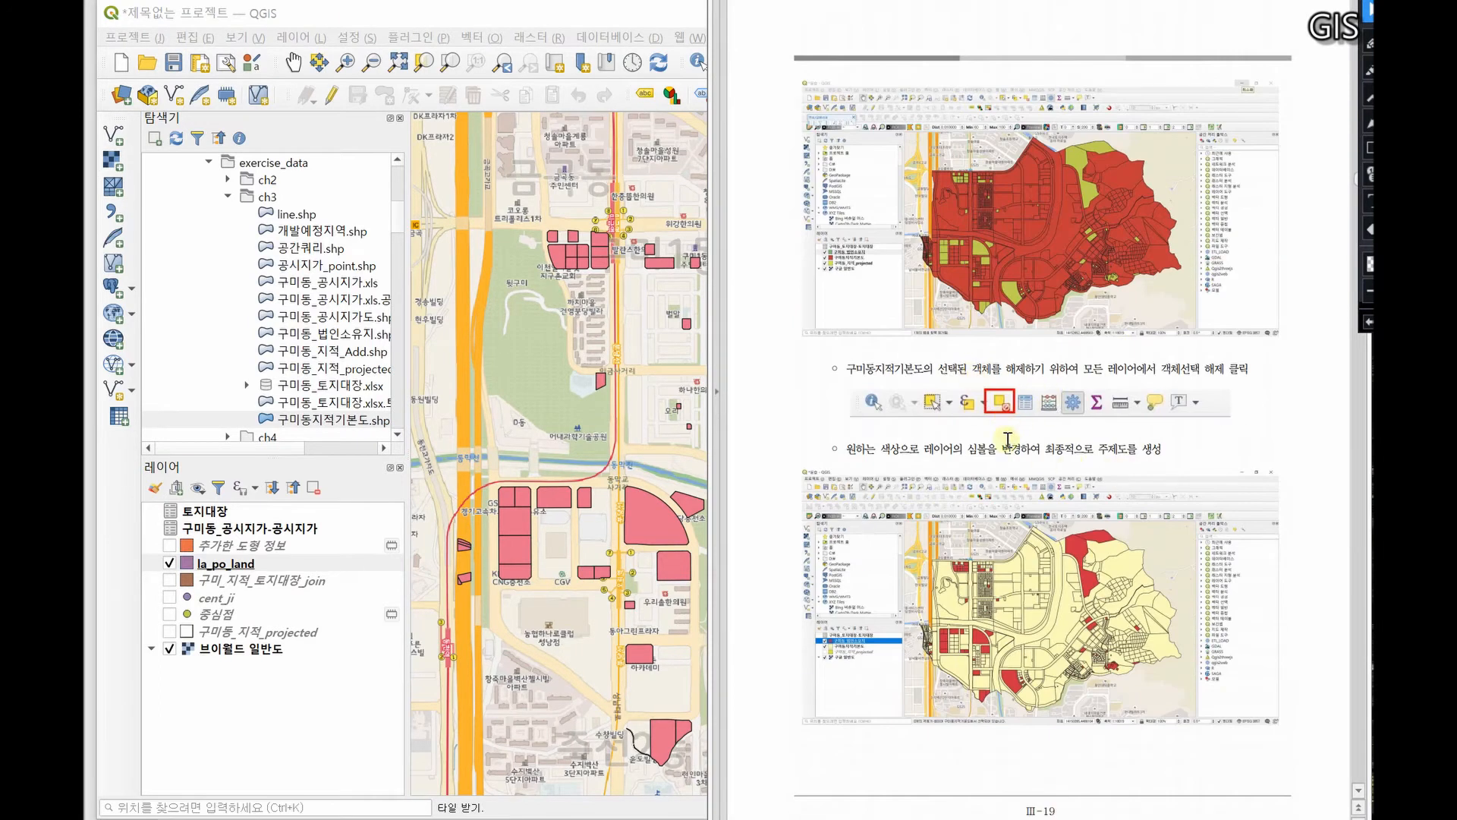
{"action": "left_click", "coordinate": [655, 10]}
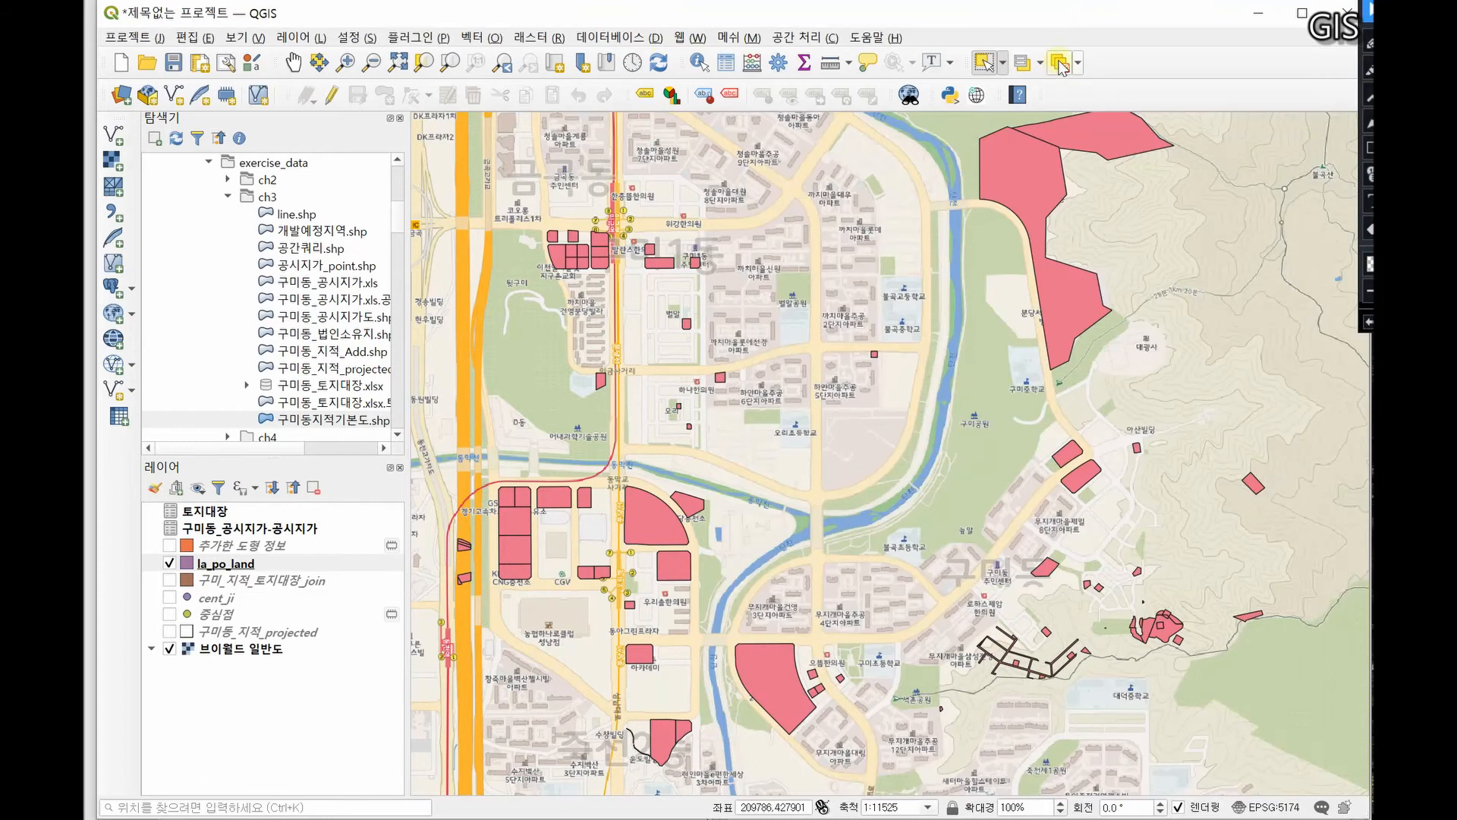
{"action": "left_click", "coordinate": [1047, 172]}
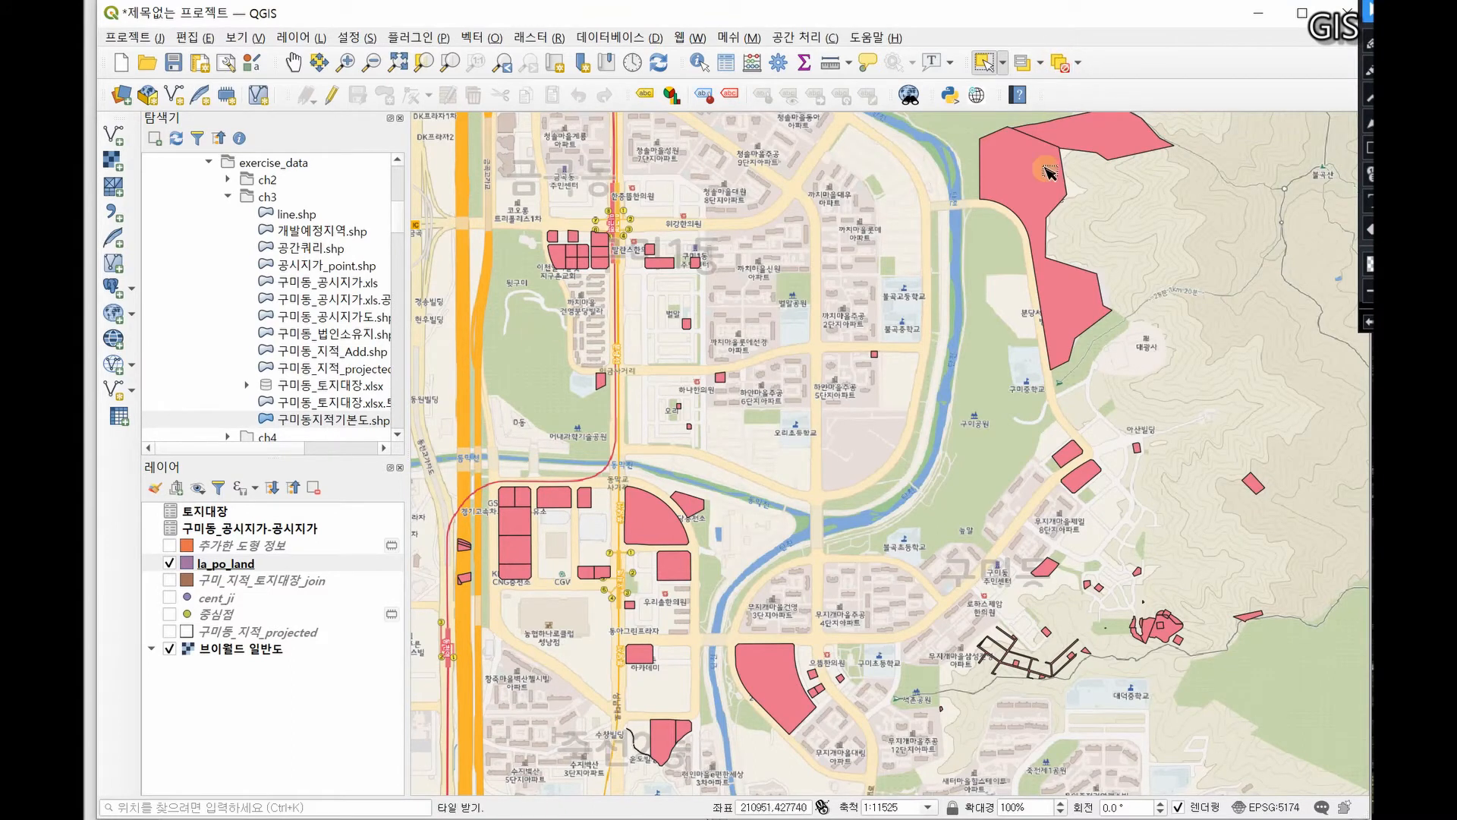
{"action": "left_click", "coordinate": [170, 563]}
{"action": "left_click", "coordinate": [169, 564]}
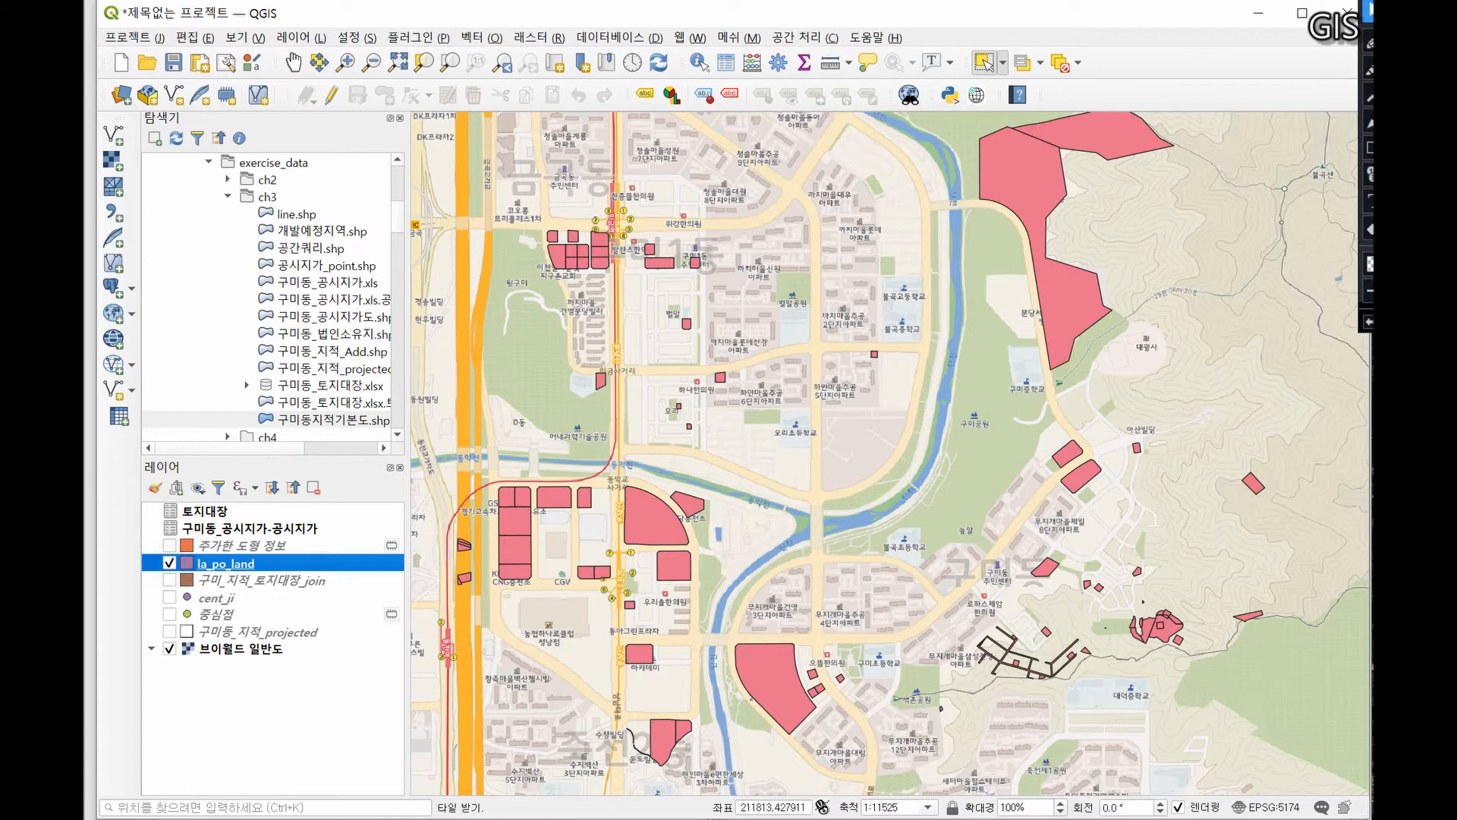
Check the manual's finished thematic map and show the 구미동_지적_projected layer beneath la_po_land
{"action": "key", "text": "alt+Tab"}
{"action": "scroll", "coordinate": [1163, 513], "scroll_direction": "down", "scroll_amount": 5}
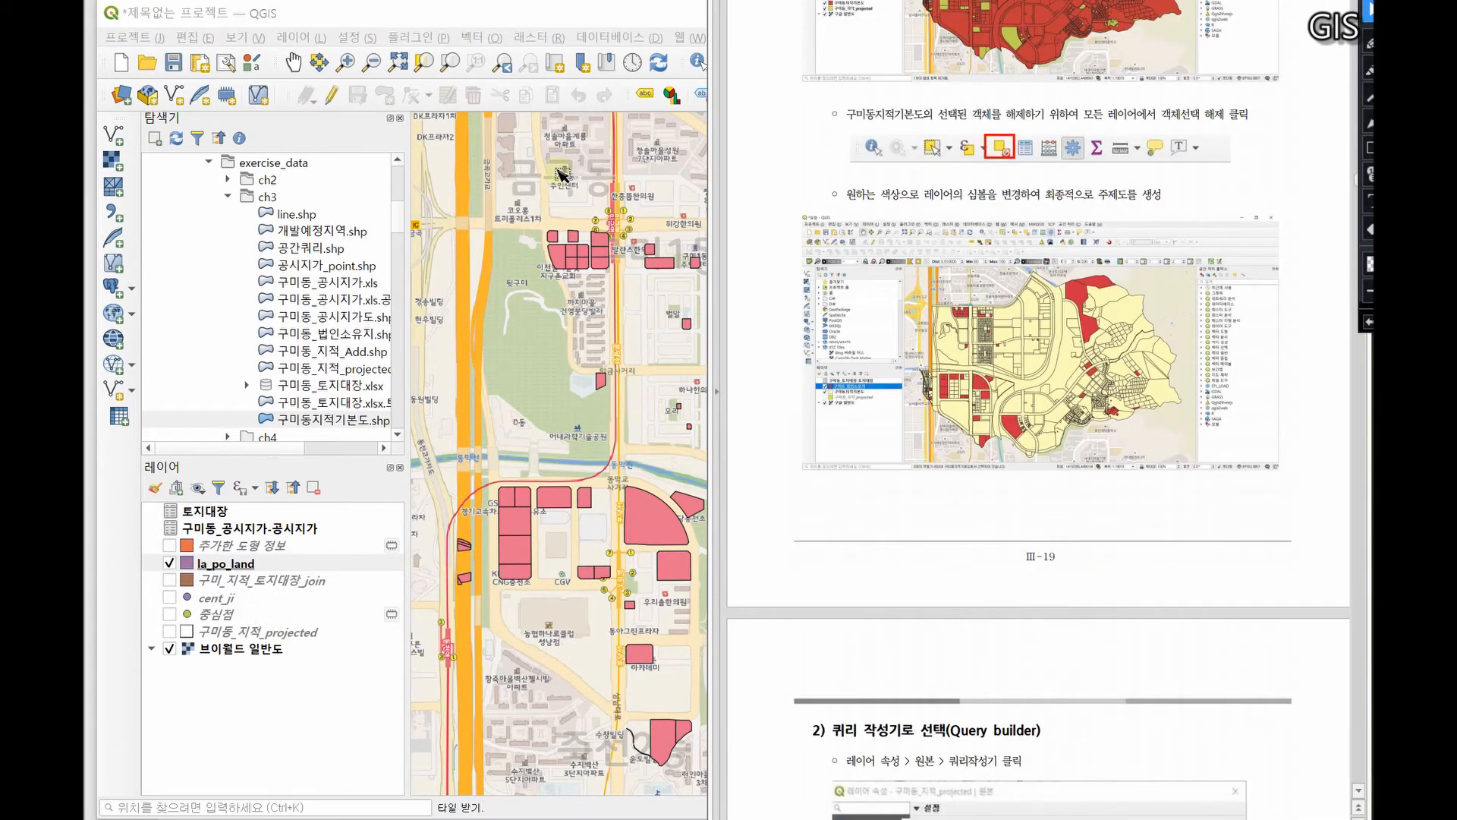
{"action": "left_click", "coordinate": [577, 17]}
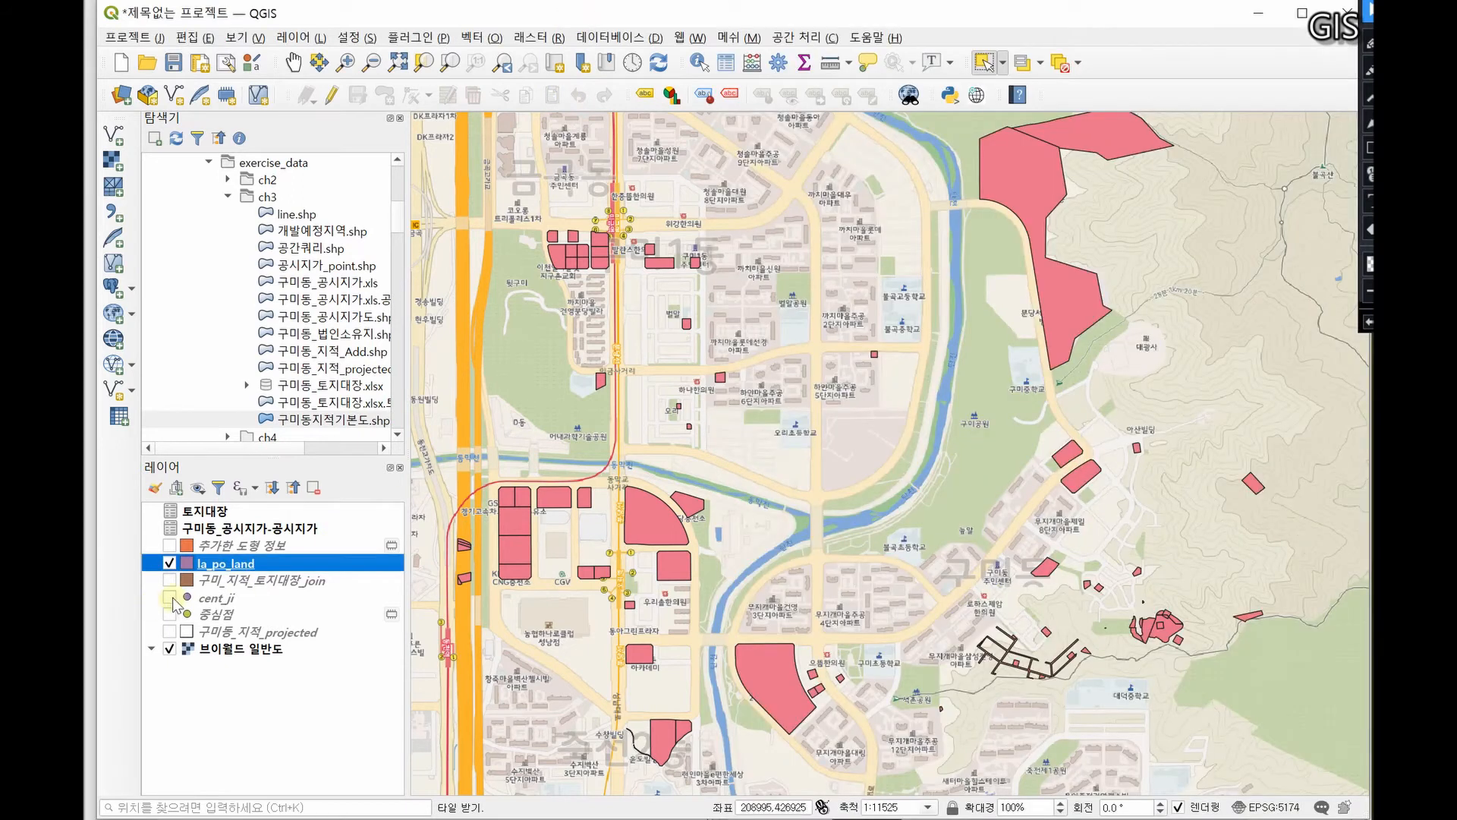
{"action": "left_click", "coordinate": [169, 631]}
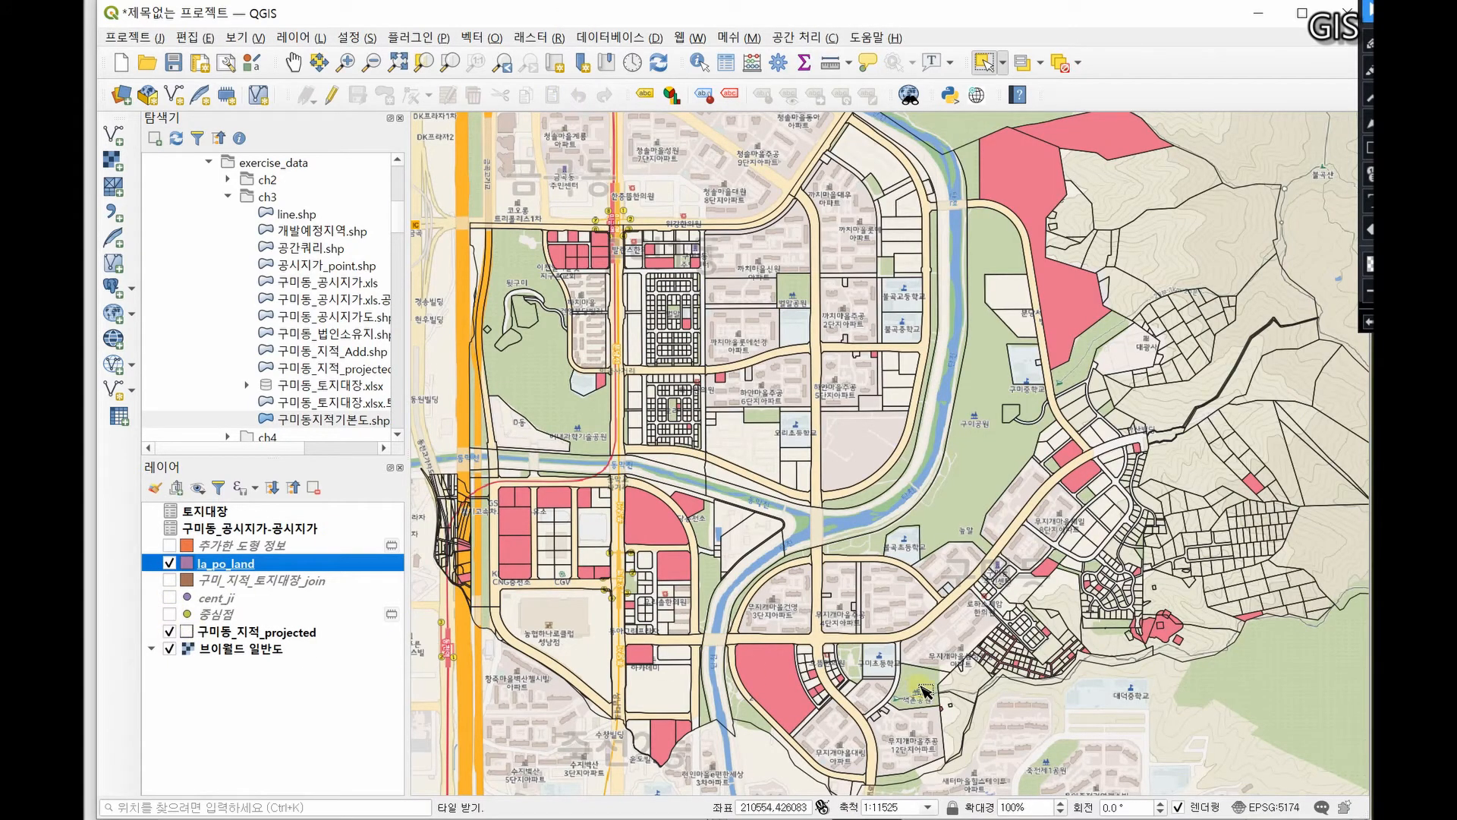
Lower the fill symbol opacity of the la_po_land layer so the base map shows through, and apply it
{"action": "right_click", "coordinate": [226, 569]}
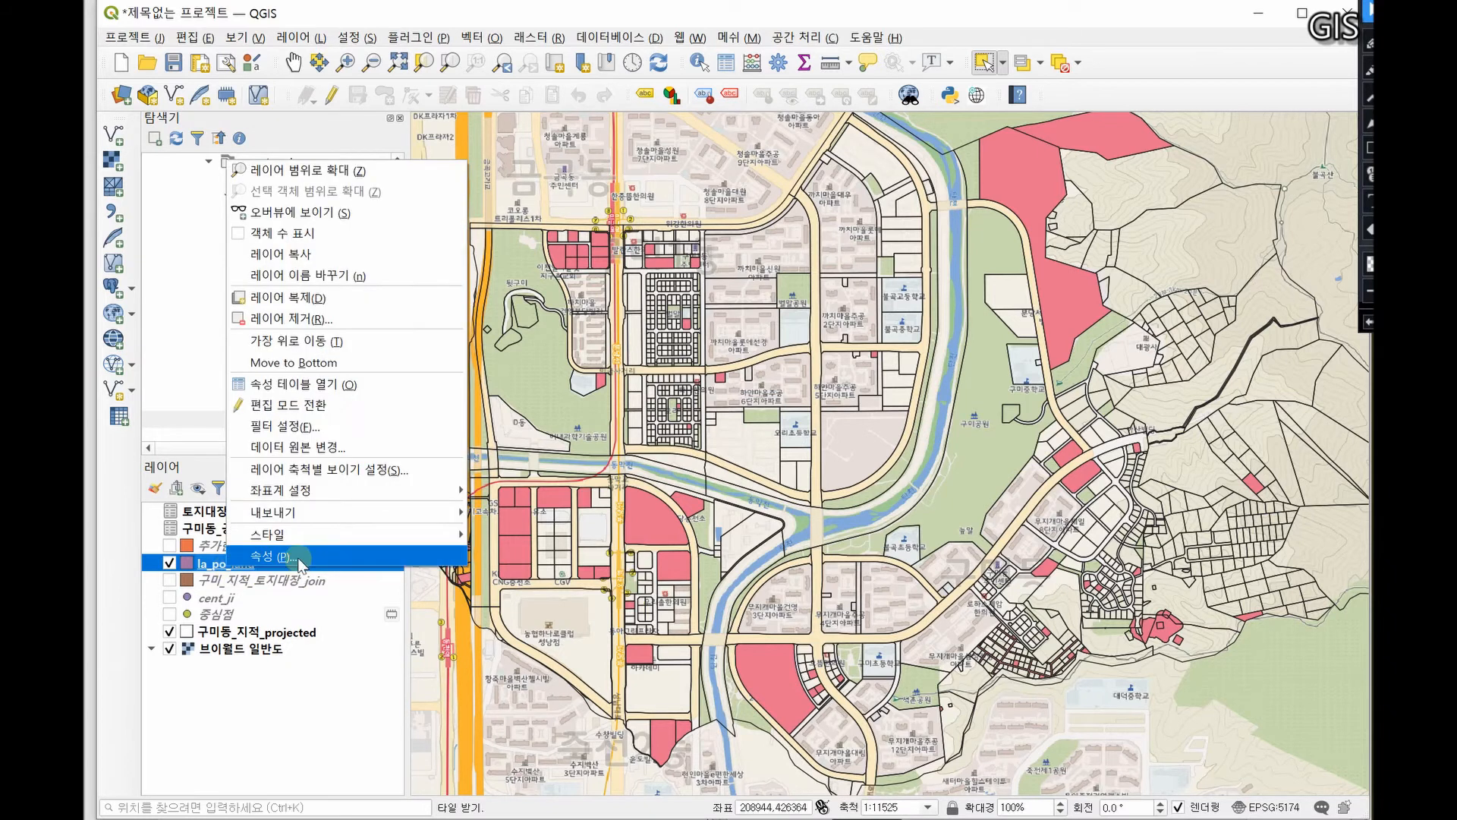
{"action": "left_click", "coordinate": [297, 557]}
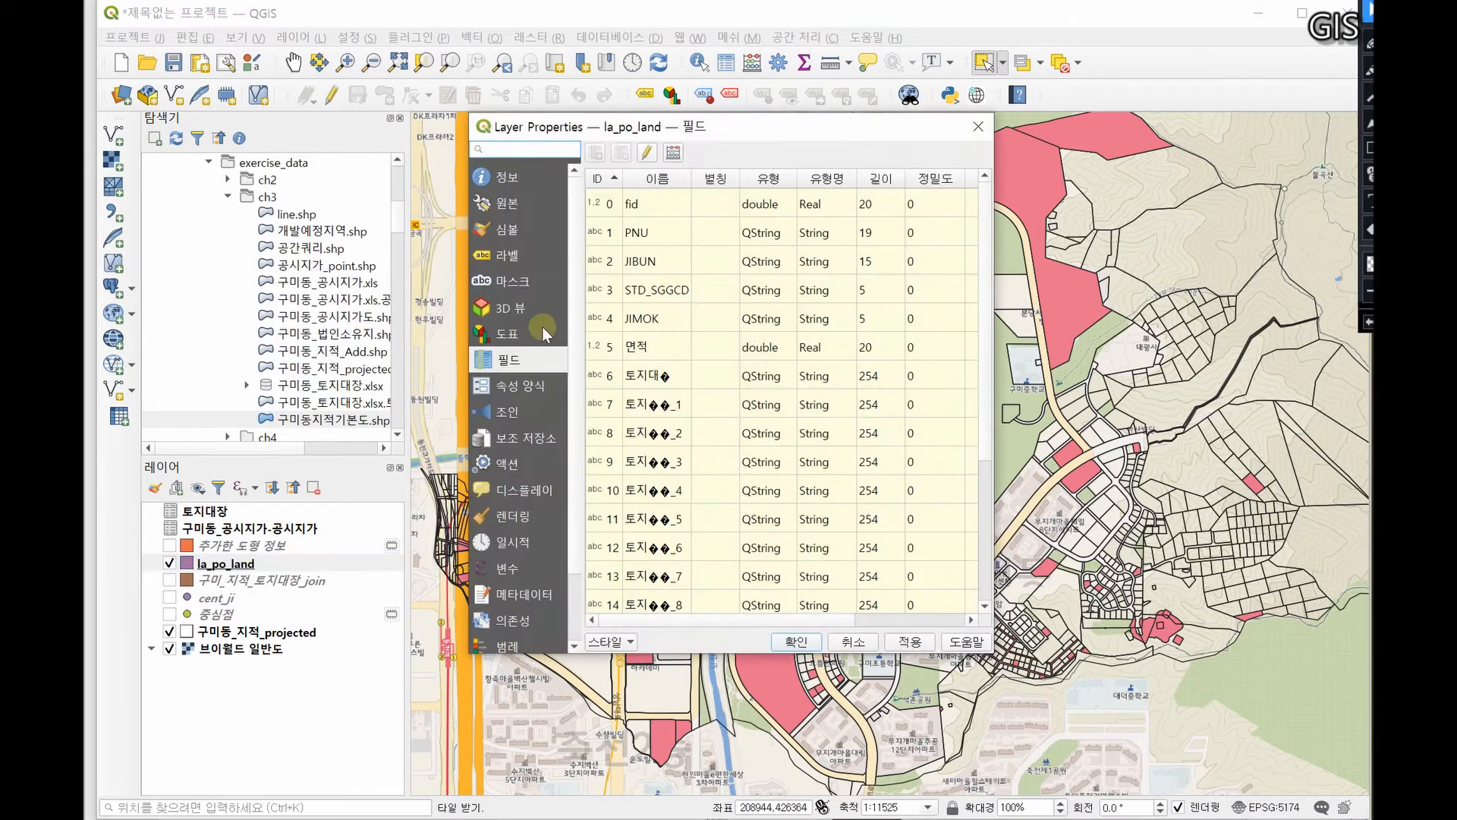
{"action": "left_click", "coordinate": [520, 235]}
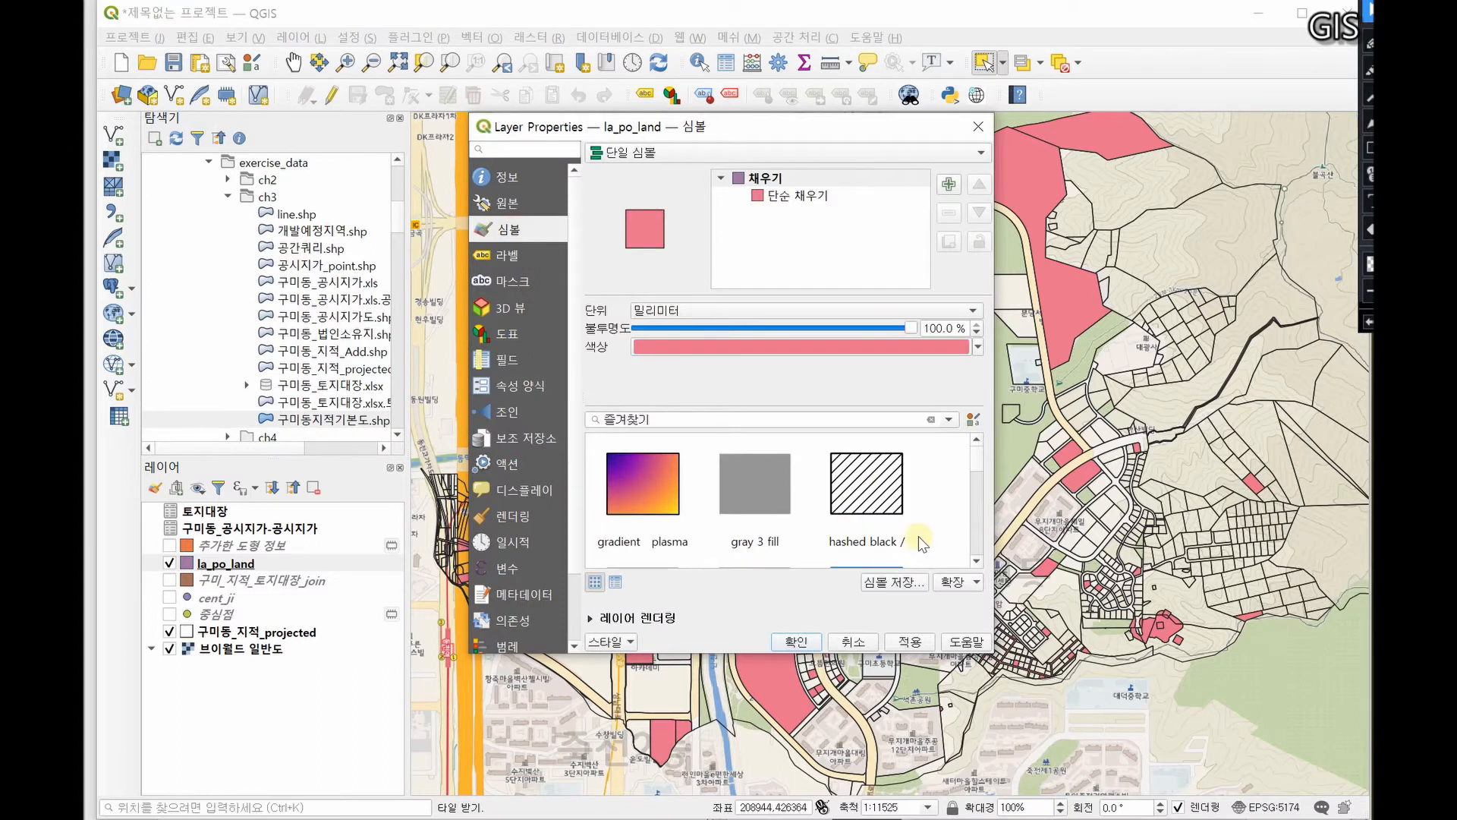
{"action": "scroll", "coordinate": [920, 544], "scroll_direction": "down", "scroll_amount": 2}
{"action": "scroll", "coordinate": [921, 544], "scroll_direction": "down", "scroll_amount": 1}
{"action": "left_click_drag", "start_coordinate": [909, 331], "coordinate": [824, 339]}
{"action": "left_click", "coordinate": [910, 642]}
{"action": "left_click", "coordinate": [793, 642]}
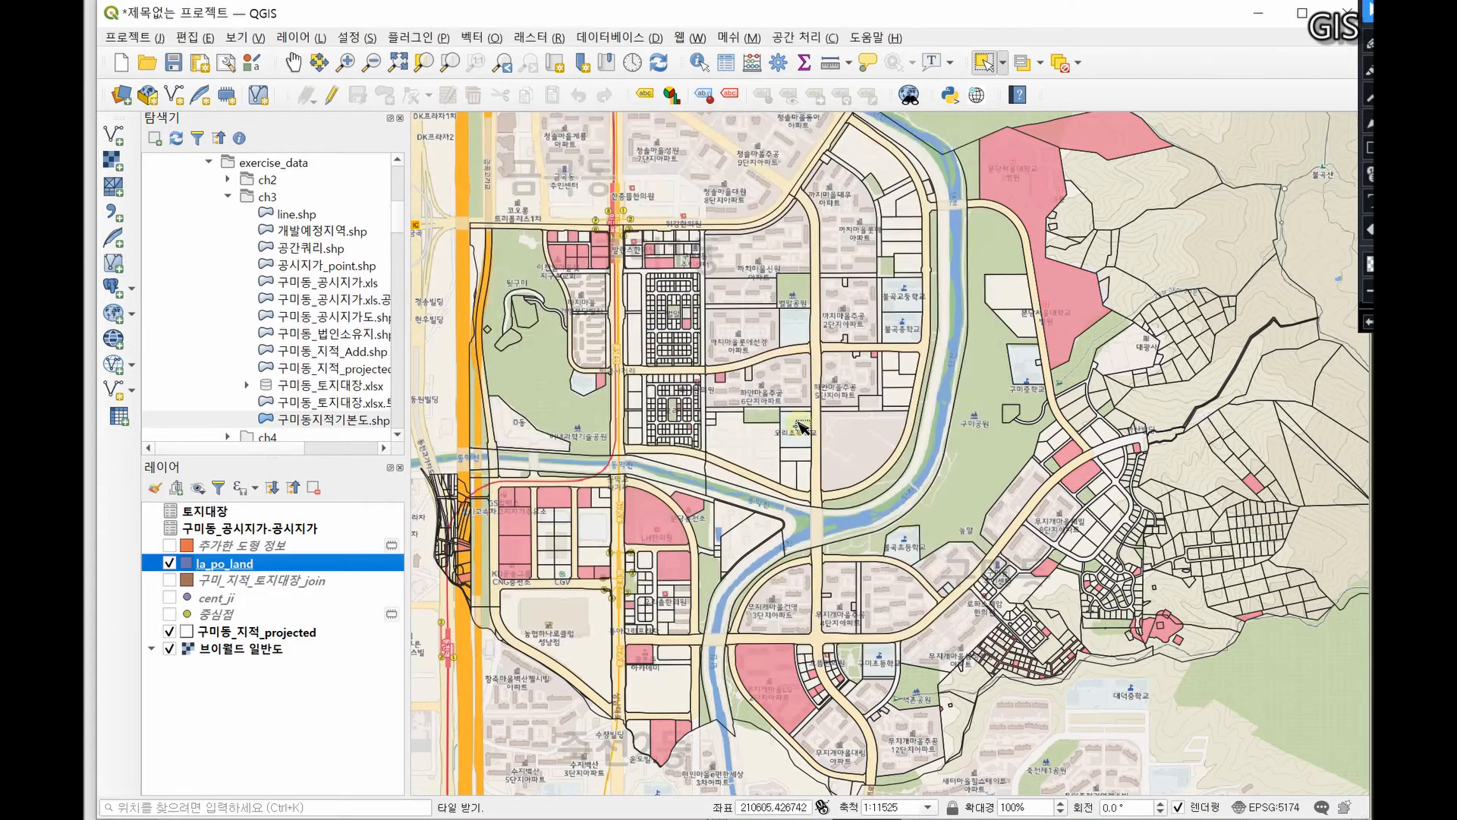
Examine the parcel boundaries and the semi-transparent la_po_land parcels against the base map at close range
{"action": "scroll", "coordinate": [599, 431], "scroll_direction": "up", "scroll_amount": 3}
{"action": "scroll", "coordinate": [599, 431], "scroll_direction": "down", "scroll_amount": 1}
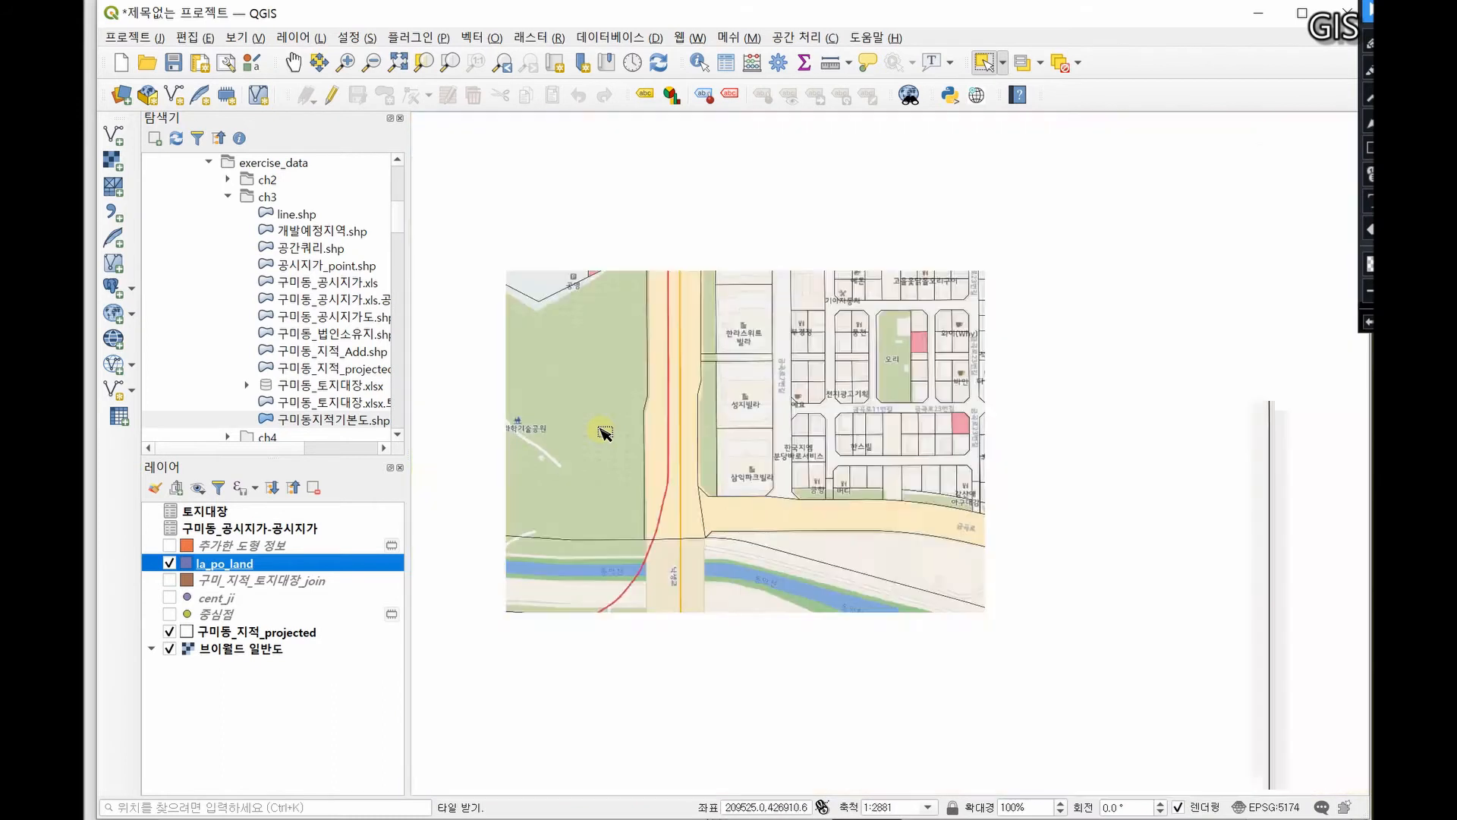
{"action": "left_click_drag", "start_coordinate": [628, 438], "coordinate": [717, 217]}
{"action": "left_click_drag", "start_coordinate": [856, 423], "coordinate": [452, 199]}
{"action": "left_click_drag", "start_coordinate": [943, 460], "coordinate": [658, 416]}
{"action": "left_click_drag", "start_coordinate": [1167, 419], "coordinate": [877, 413]}
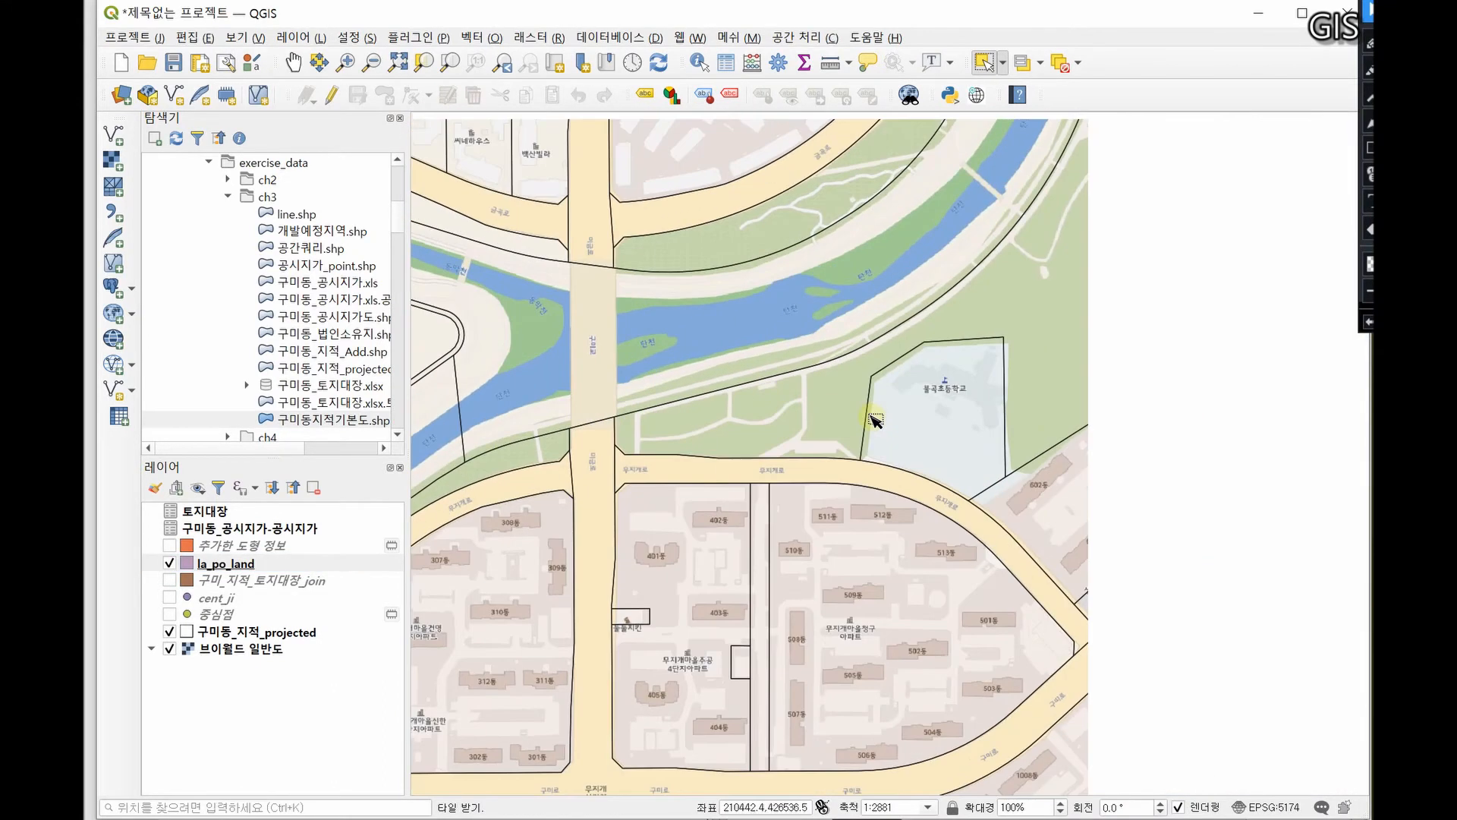
Read the manual's Query builder section on selecting parcels from the layer's source properties, and return to QGIS
{"action": "key", "text": "alt+Tab"}
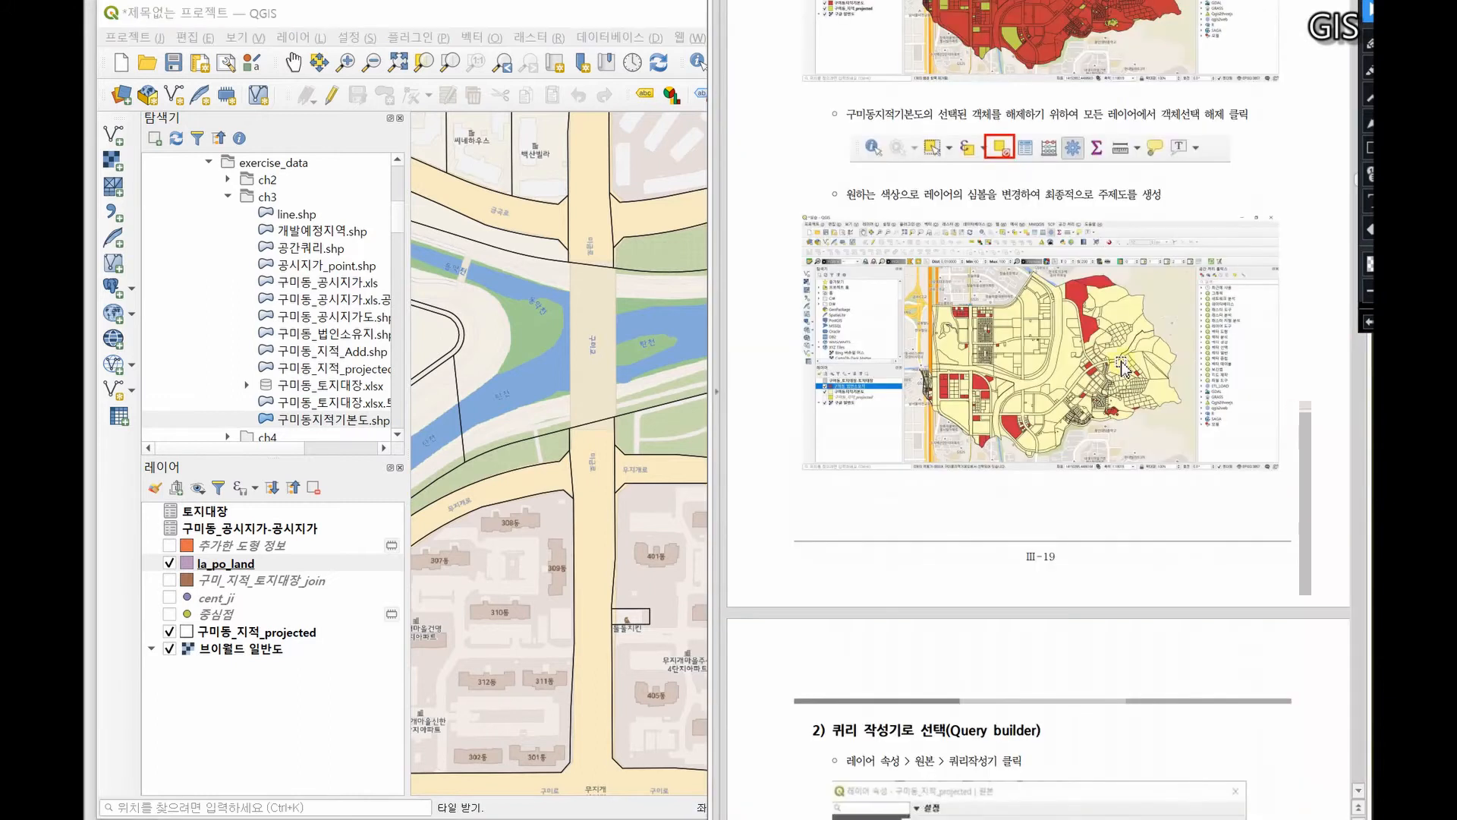
{"action": "scroll", "coordinate": [1124, 364], "scroll_direction": "down", "scroll_amount": 3}
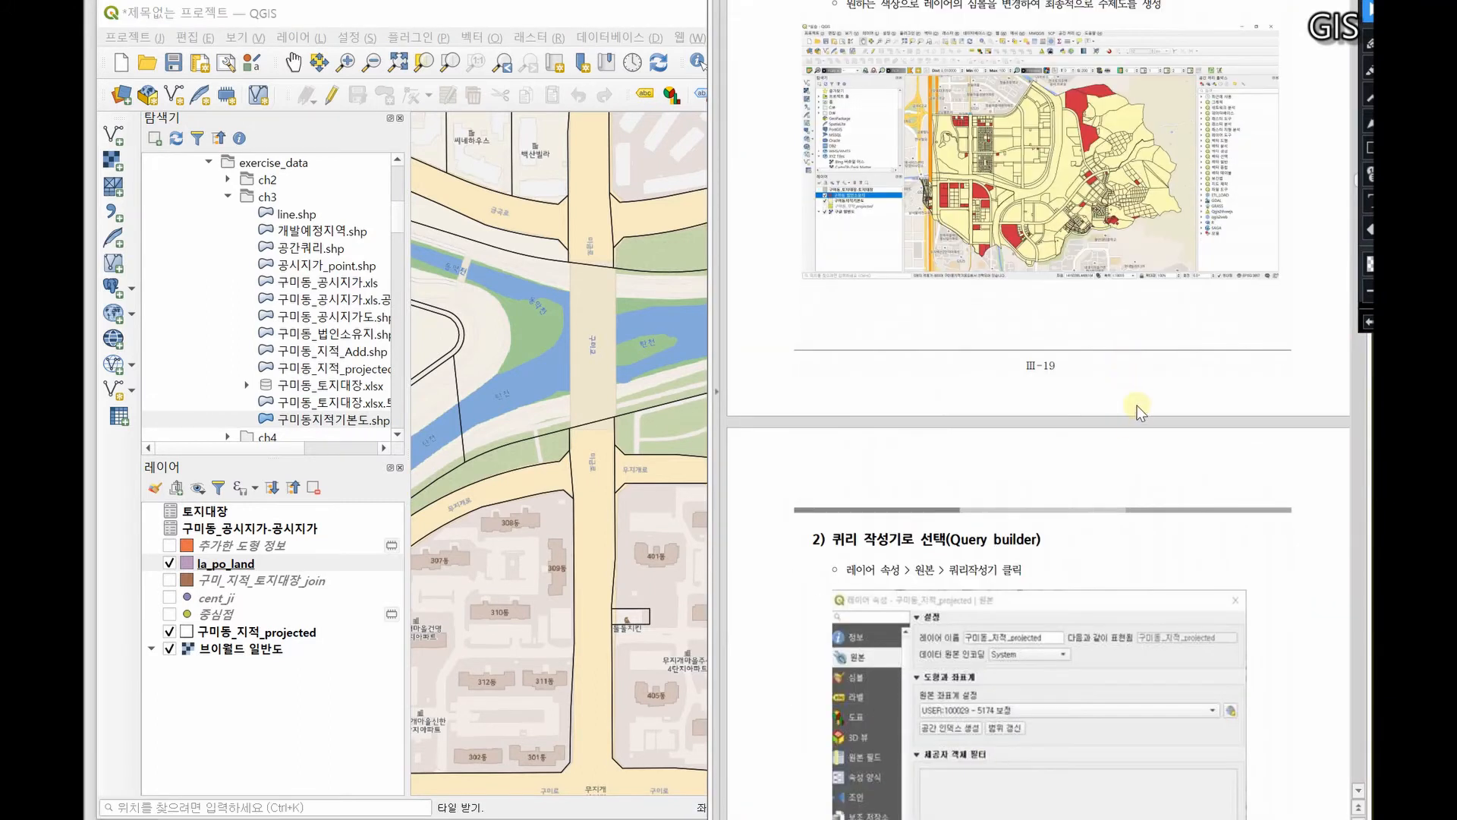
{"action": "scroll", "coordinate": [1137, 406], "scroll_direction": "down", "scroll_amount": 6}
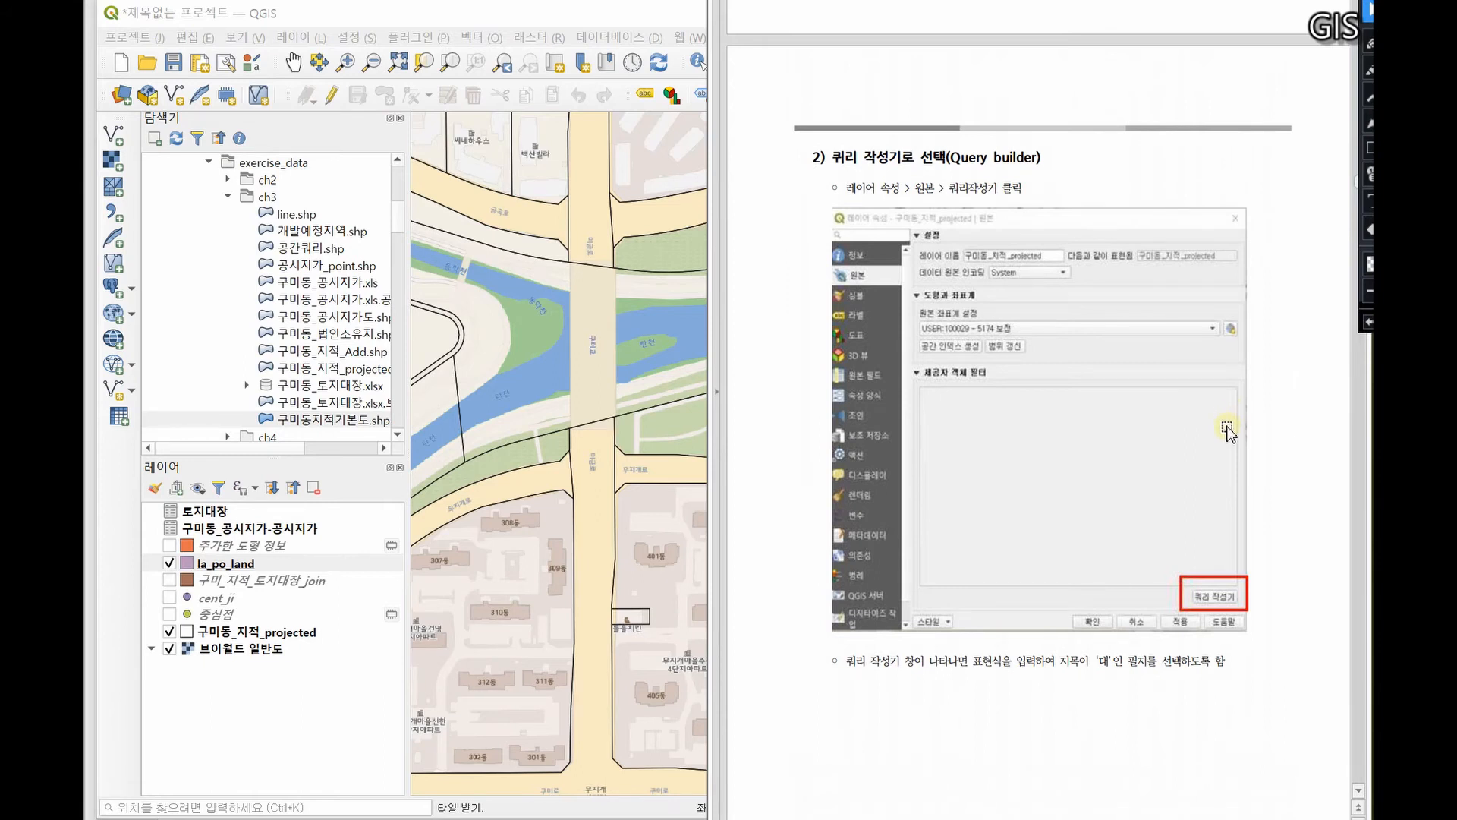
{"action": "double_click", "coordinate": [686, 19]}
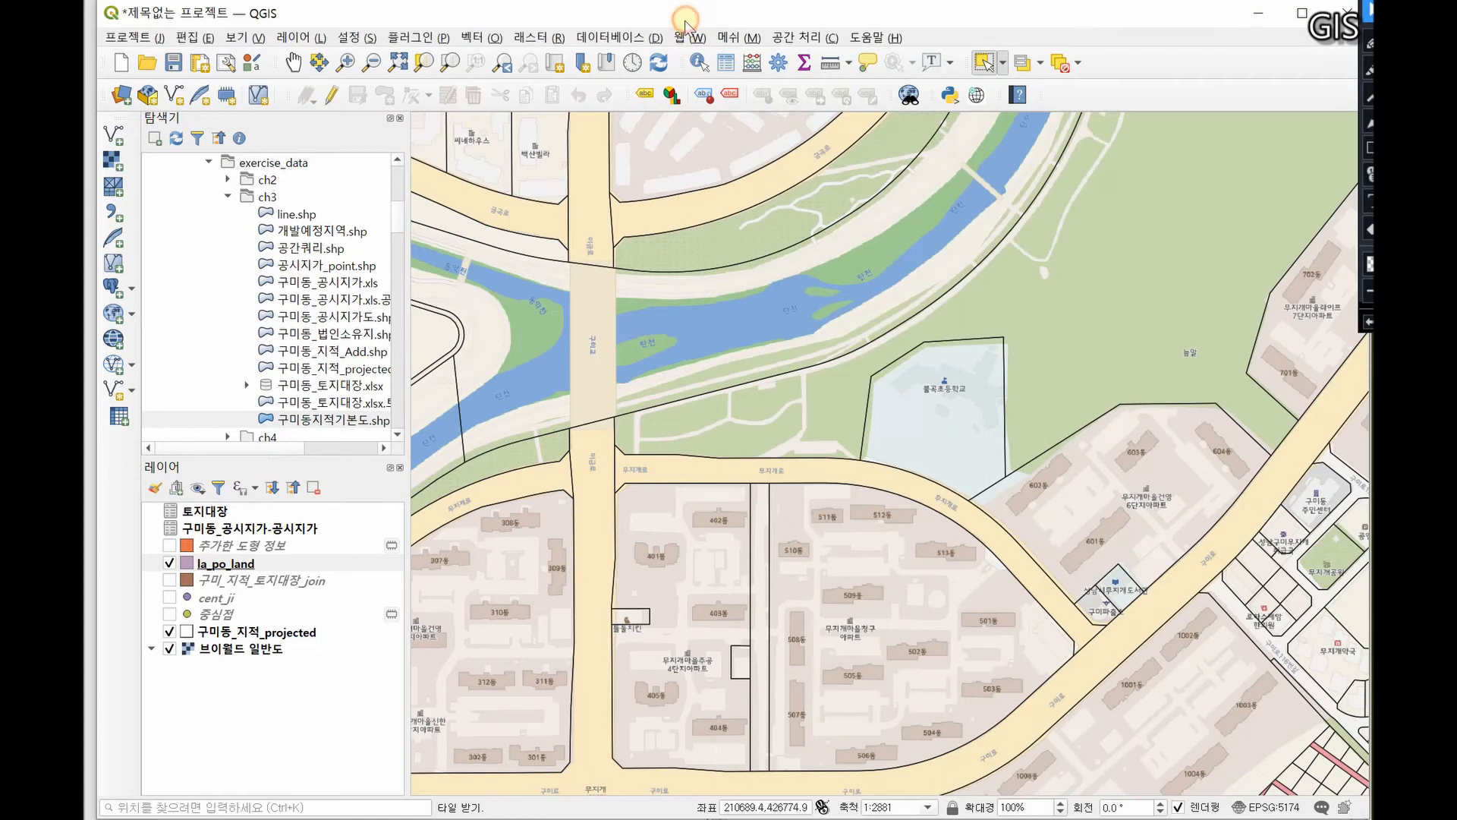
Compare la_po_land with 구미_지적_토지대장_join over the whole district by toggling both layers, leaving only la_po_land of the two shown
{"action": "scroll", "coordinate": [630, 581], "scroll_direction": "down", "scroll_amount": 3}
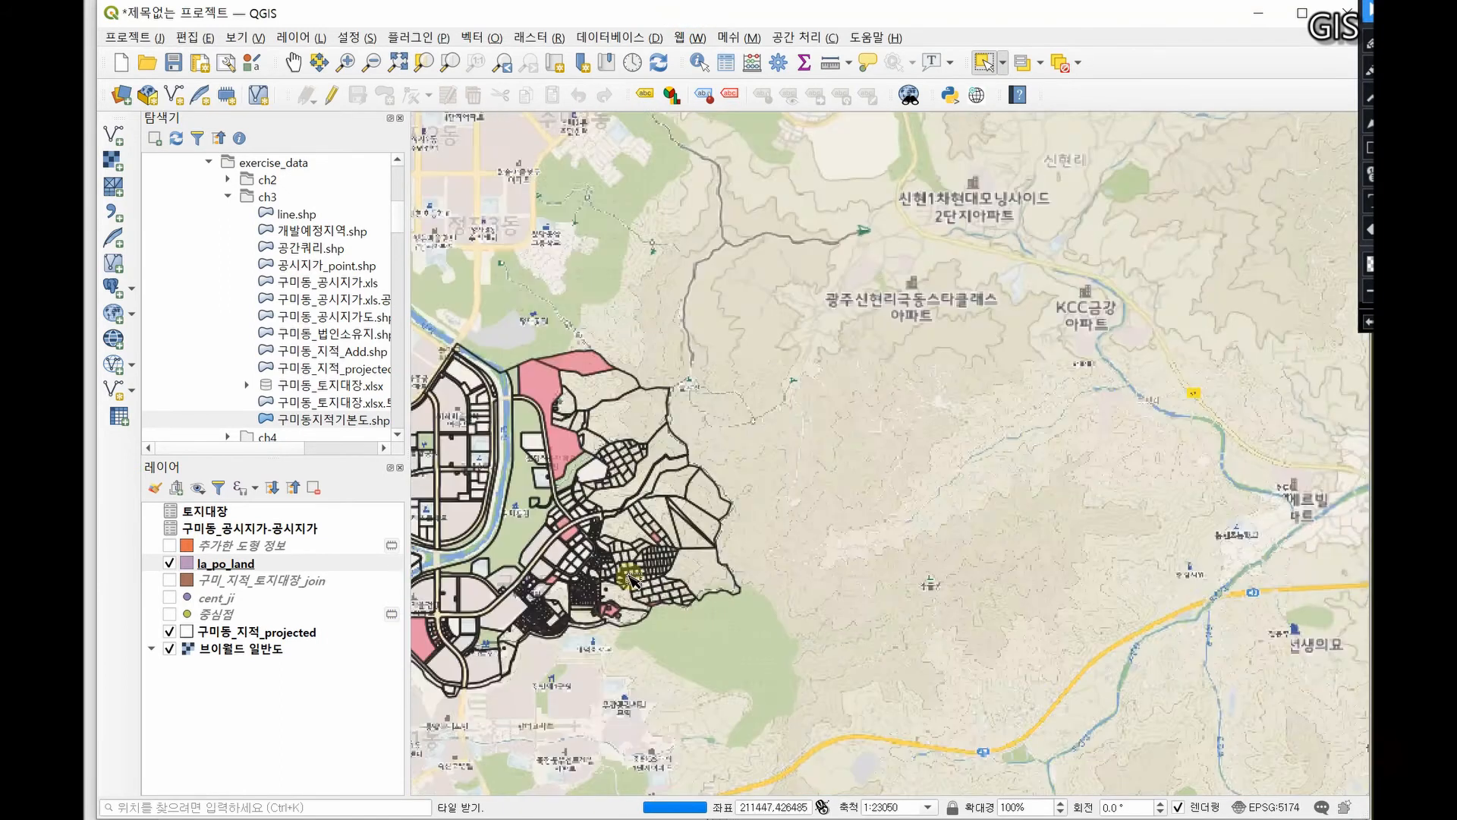
{"action": "left_click_drag", "start_coordinate": [552, 559], "coordinate": [932, 475]}
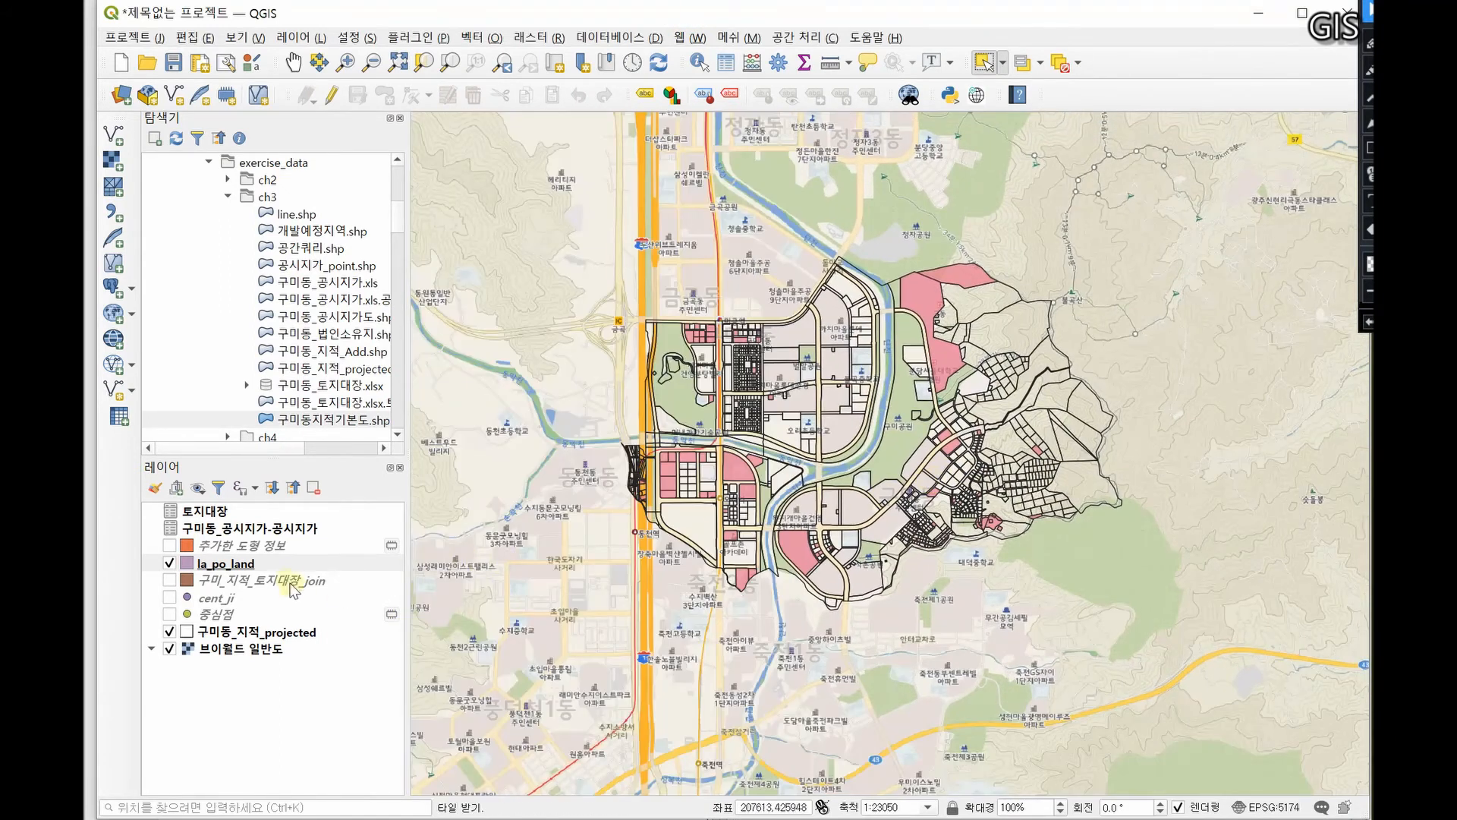
{"action": "left_click", "coordinate": [293, 585]}
{"action": "left_click", "coordinate": [174, 567]}
{"action": "left_click", "coordinate": [174, 568]}
{"action": "left_click", "coordinate": [174, 568]}
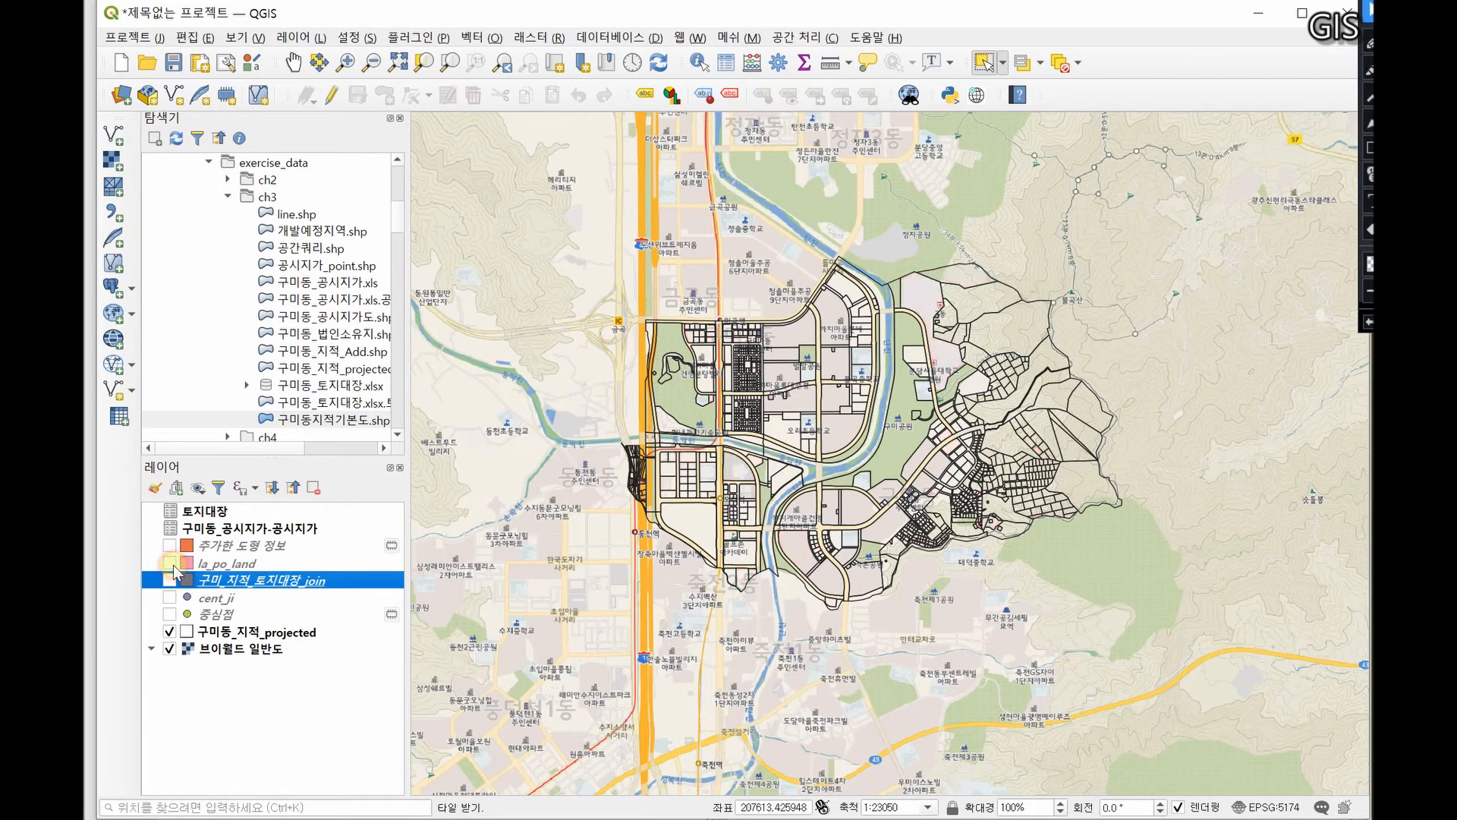
{"action": "left_click", "coordinate": [170, 580]}
{"action": "left_click", "coordinate": [170, 579]}
{"action": "left_click", "coordinate": [170, 580]}
{"action": "left_click", "coordinate": [170, 562]}
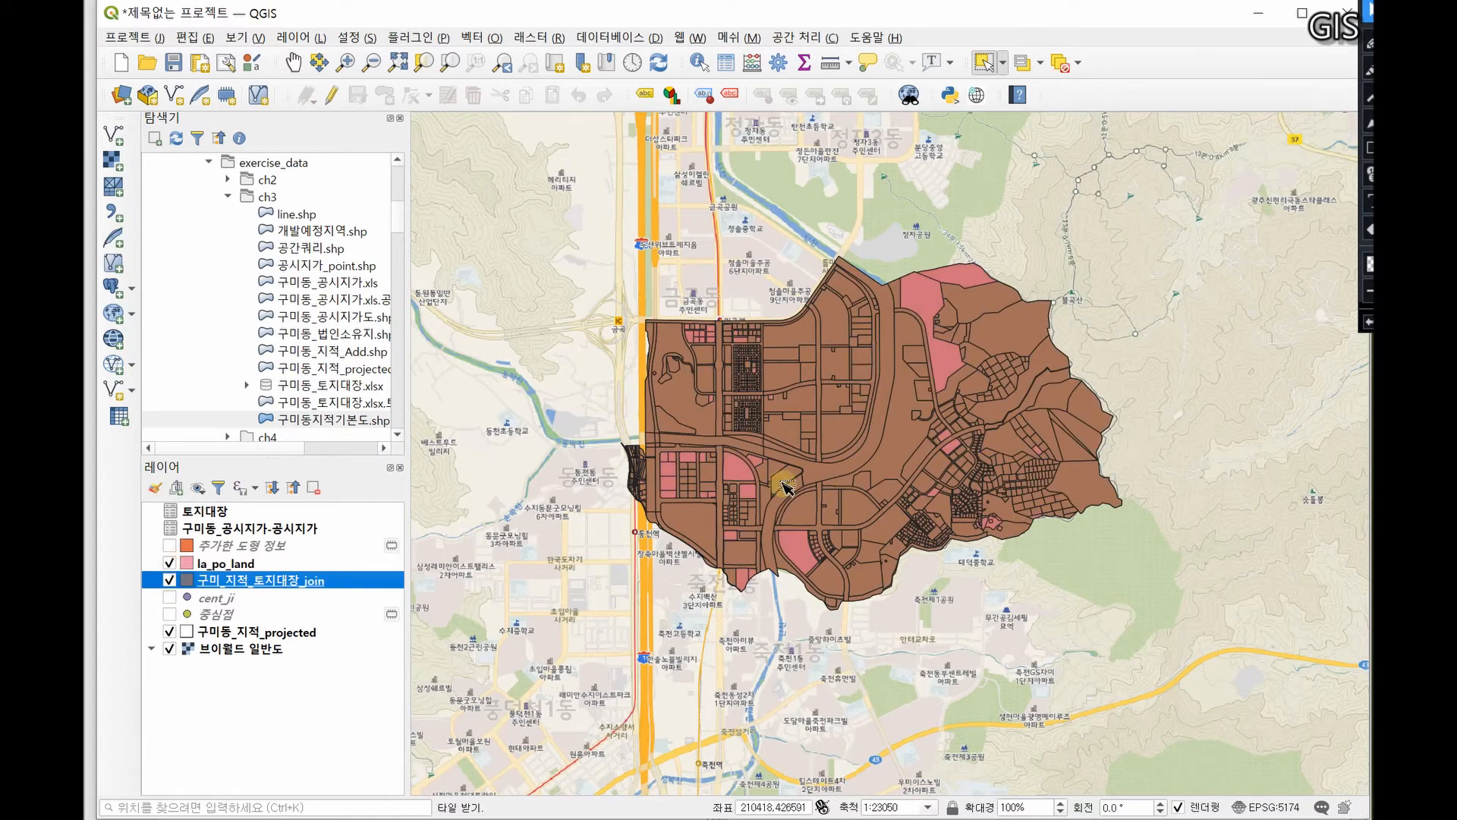
{"action": "left_click", "coordinate": [170, 580]}
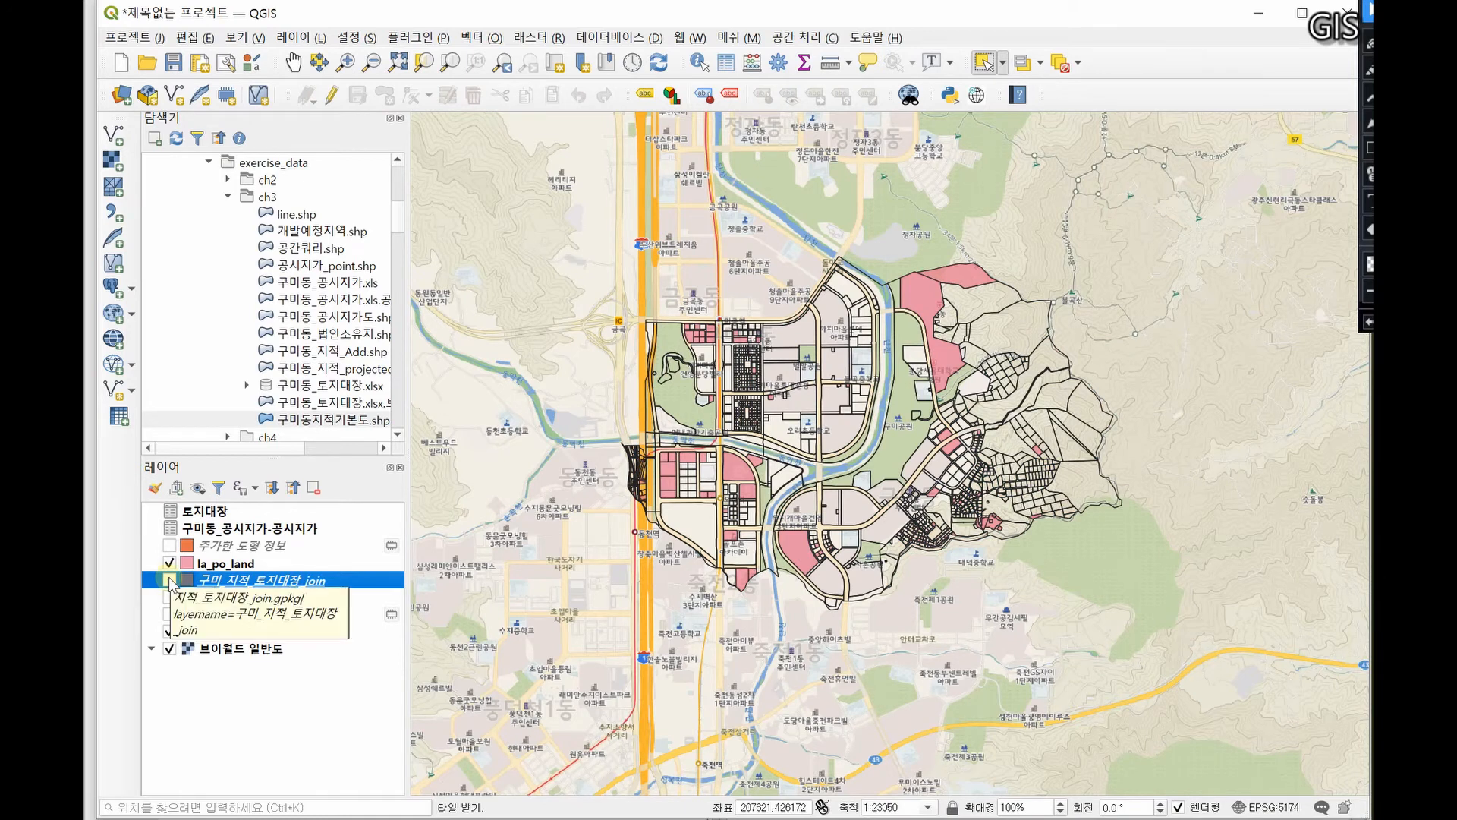
Show the 구미_지적_토지대장_join layer and hide la_po_land
{"action": "left_click", "coordinate": [170, 579]}
{"action": "left_click", "coordinate": [170, 563]}
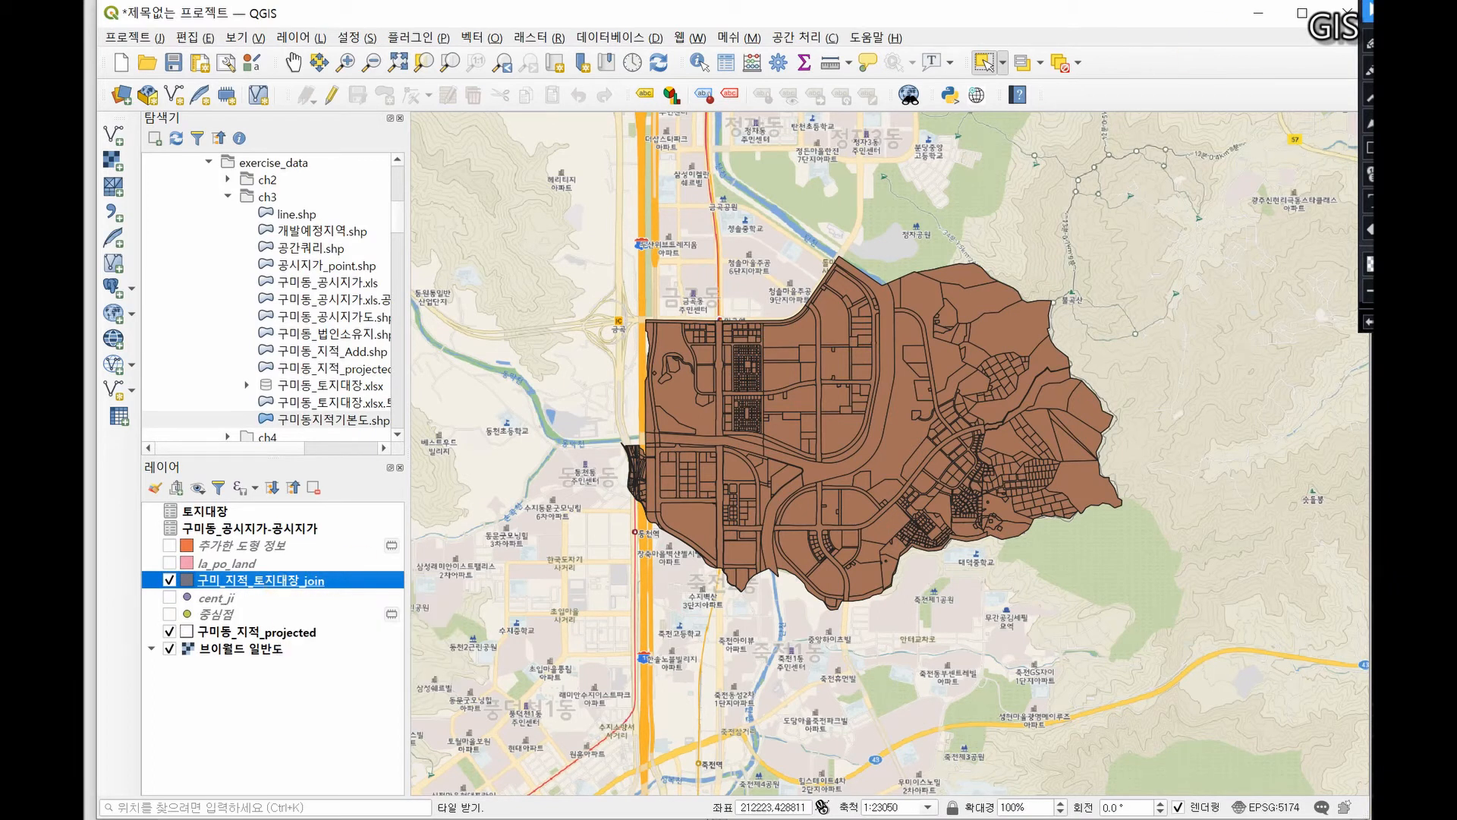
Read the manual's Query builder example on selecting parcels whose land category is '대', including the expression and the example map
{"action": "key", "text": "alt+Tab"}
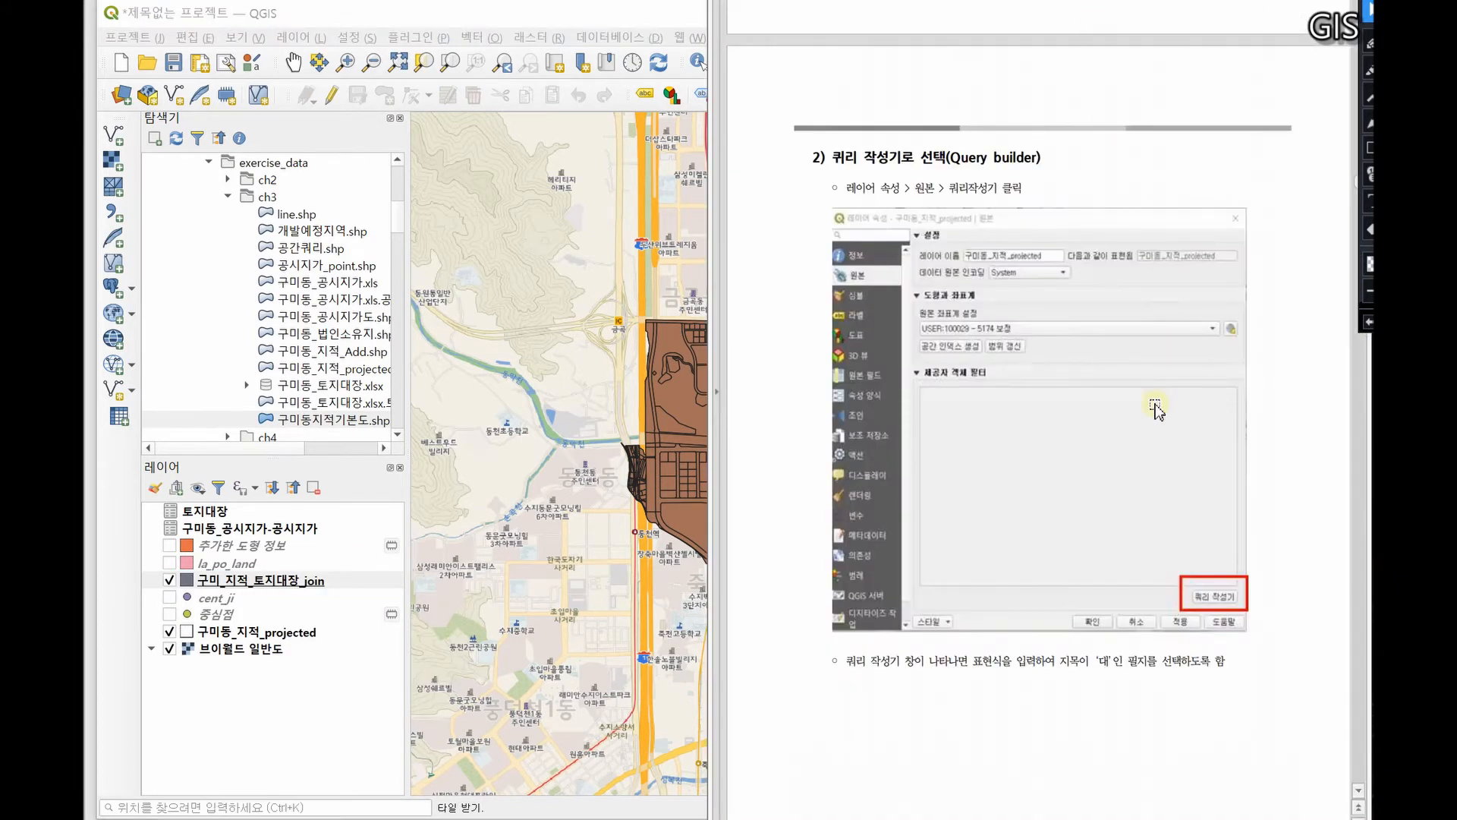
{"action": "scroll", "coordinate": [1155, 408], "scroll_direction": "down", "scroll_amount": 5}
{"action": "scroll", "coordinate": [1155, 407], "scroll_direction": "down", "scroll_amount": 4}
{"action": "scroll", "coordinate": [1155, 413], "scroll_direction": "down", "scroll_amount": 3}
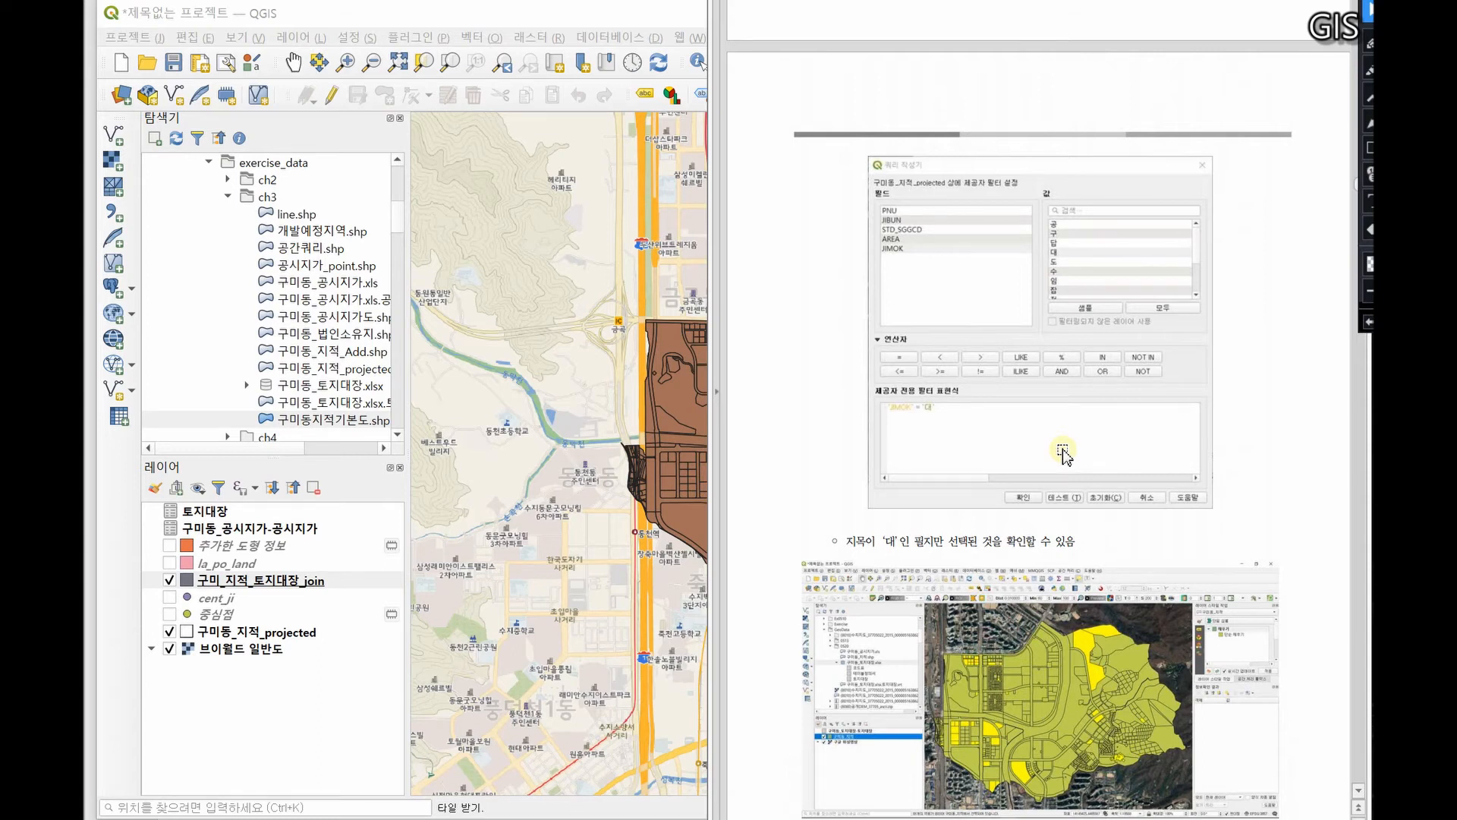
{"action": "scroll", "coordinate": [1065, 456], "scroll_direction": "down", "scroll_amount": 3}
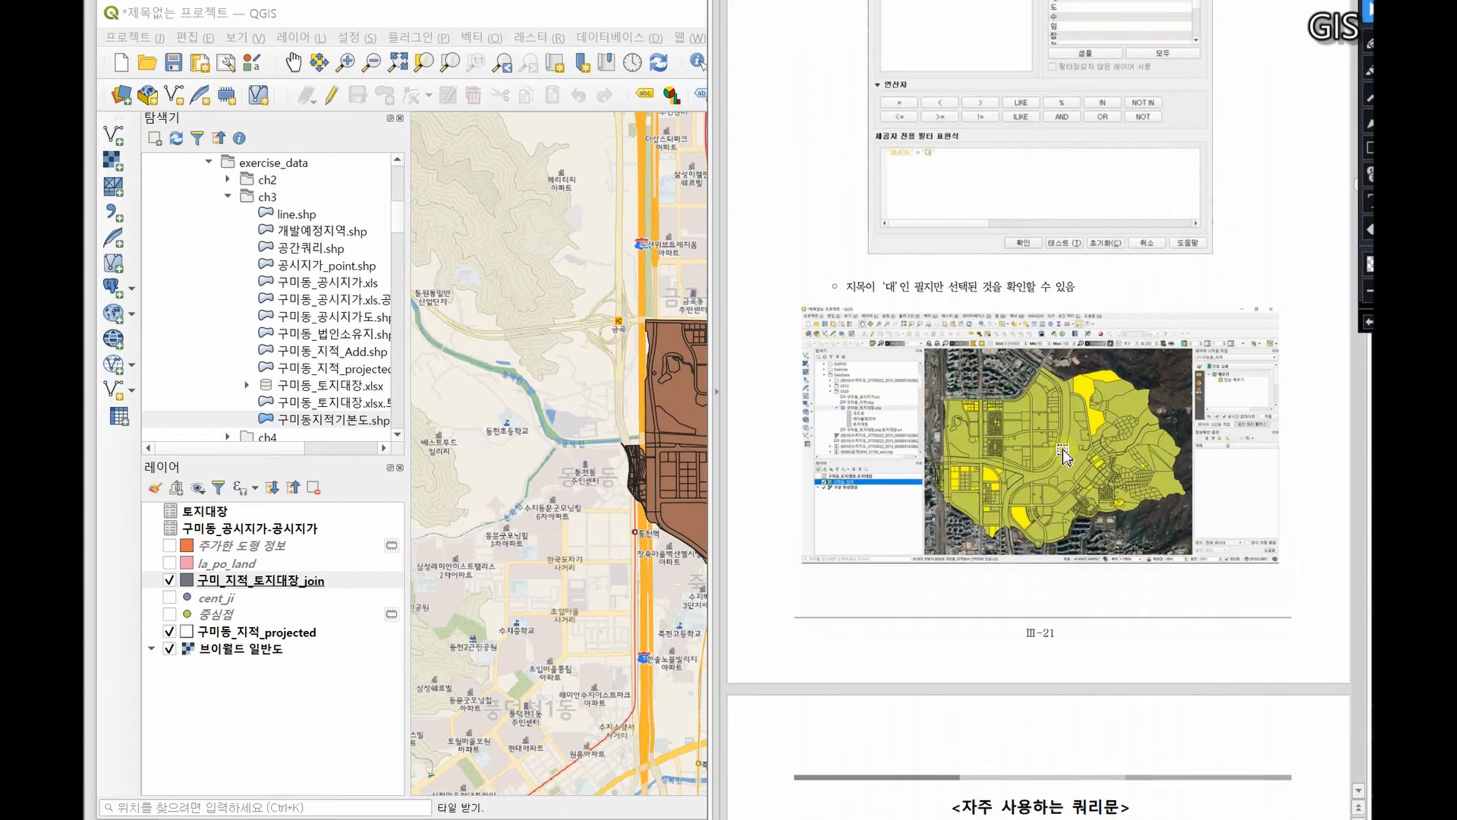
{"action": "scroll", "coordinate": [1063, 452], "scroll_direction": "down", "scroll_amount": 4}
{"action": "scroll", "coordinate": [1062, 452], "scroll_direction": "up", "scroll_amount": 3}
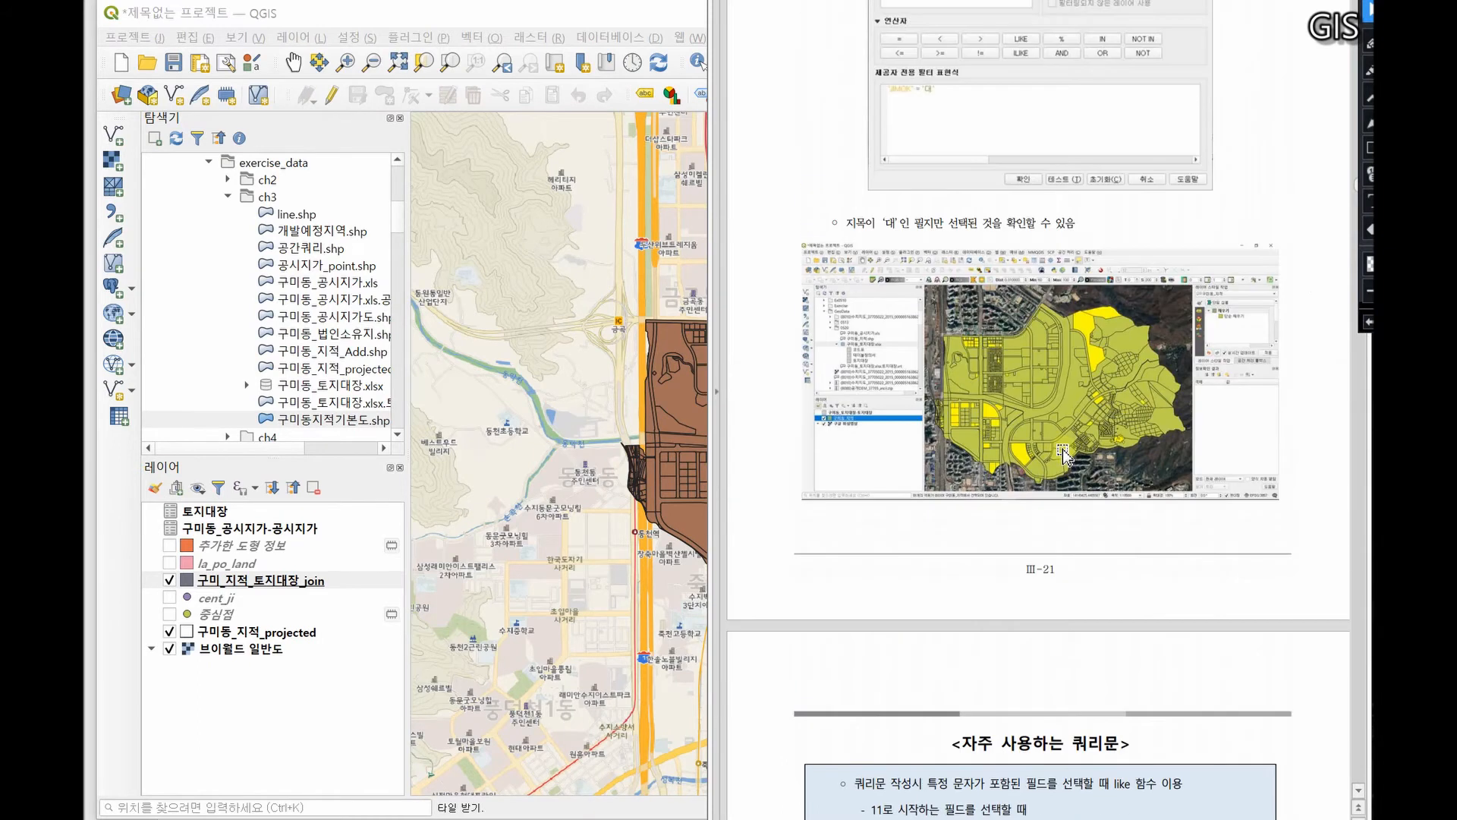
{"action": "scroll", "coordinate": [1065, 456], "scroll_direction": "up", "scroll_amount": 2}
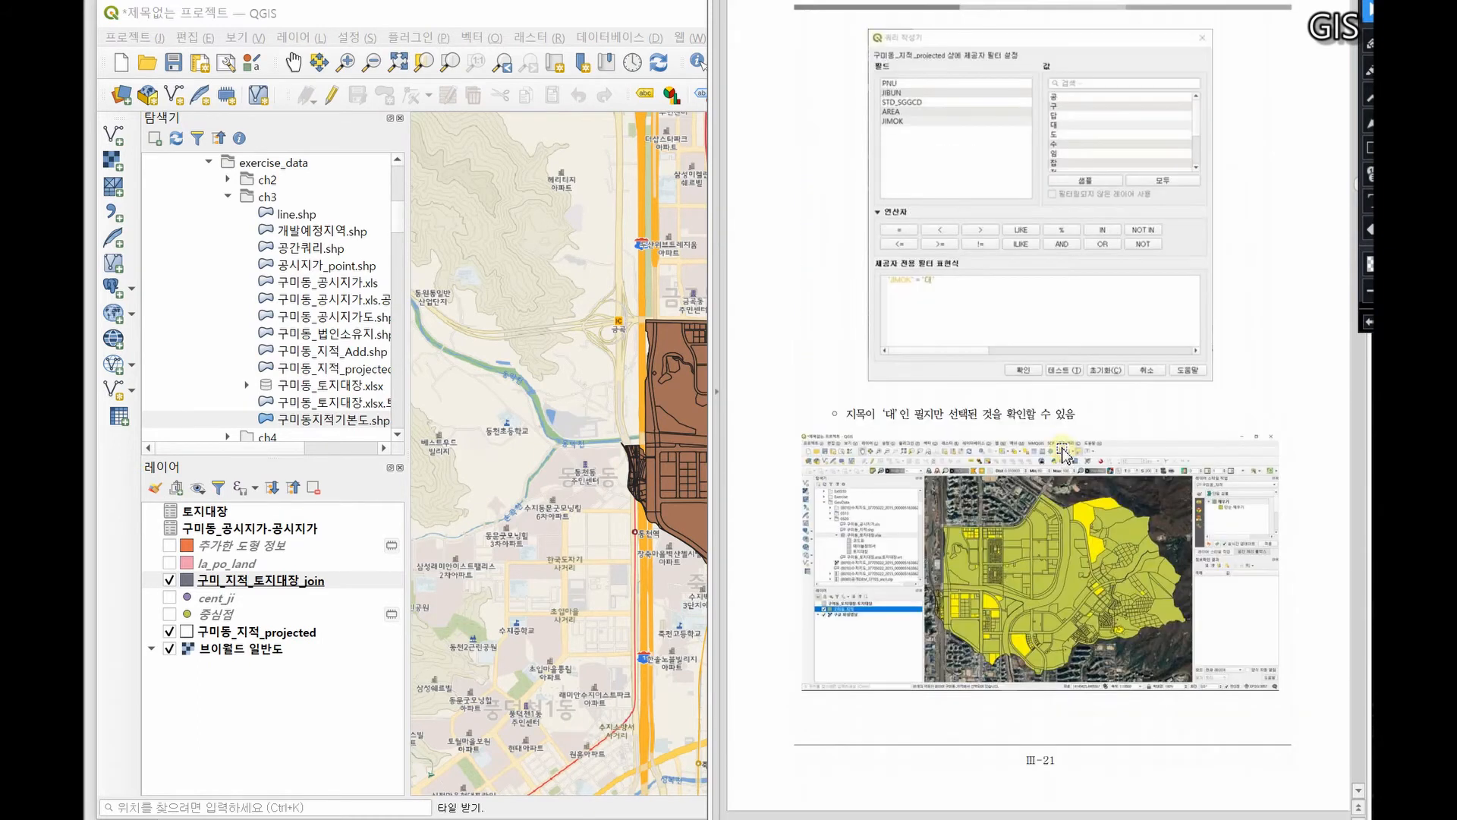
Open the Query builder from the source properties of 구미_지적_토지대장_join, checking the manual for the procedure
{"action": "left_click", "coordinate": [291, 585]}
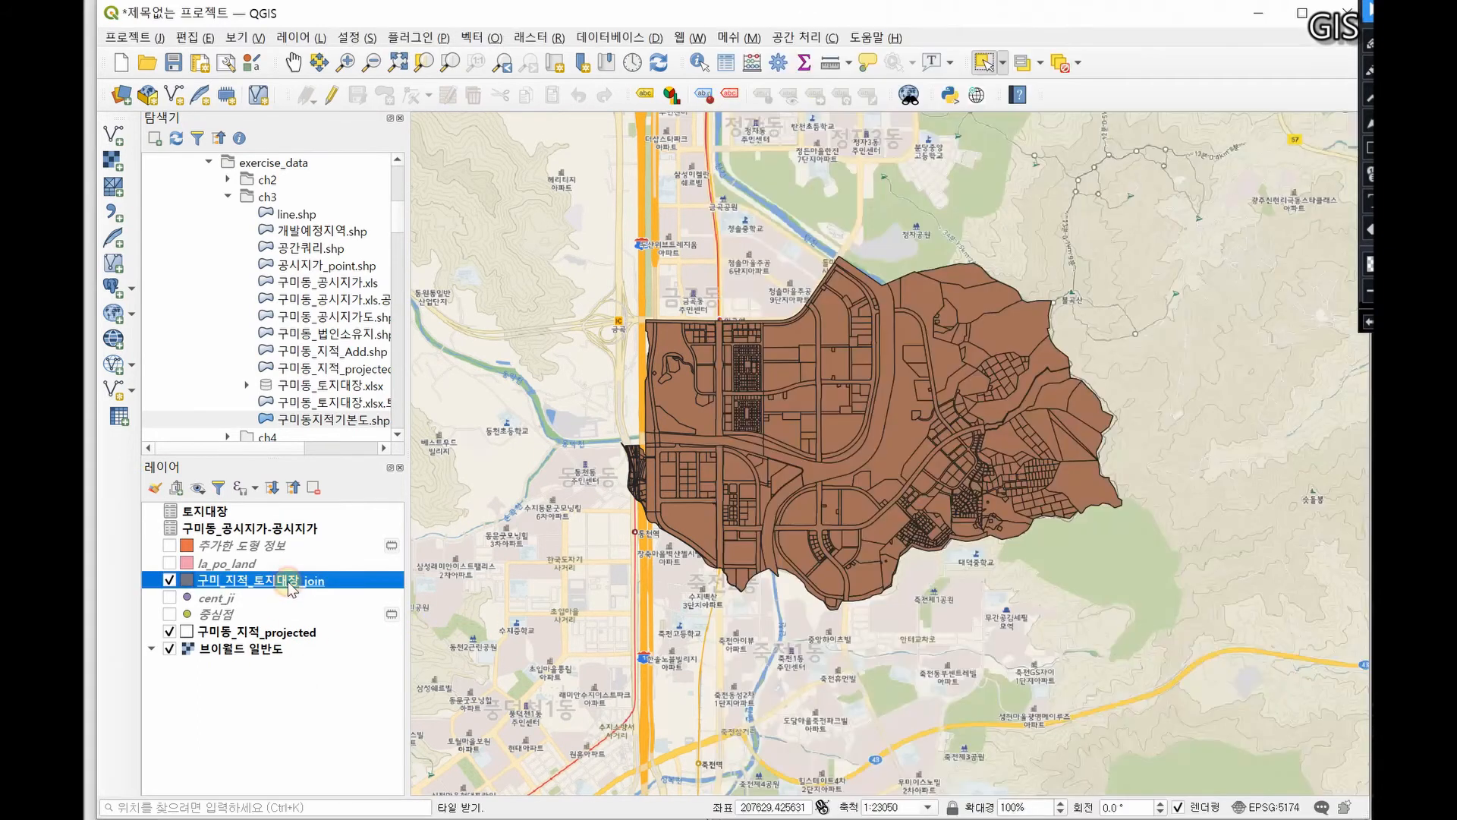
{"action": "right_click", "coordinate": [290, 584]}
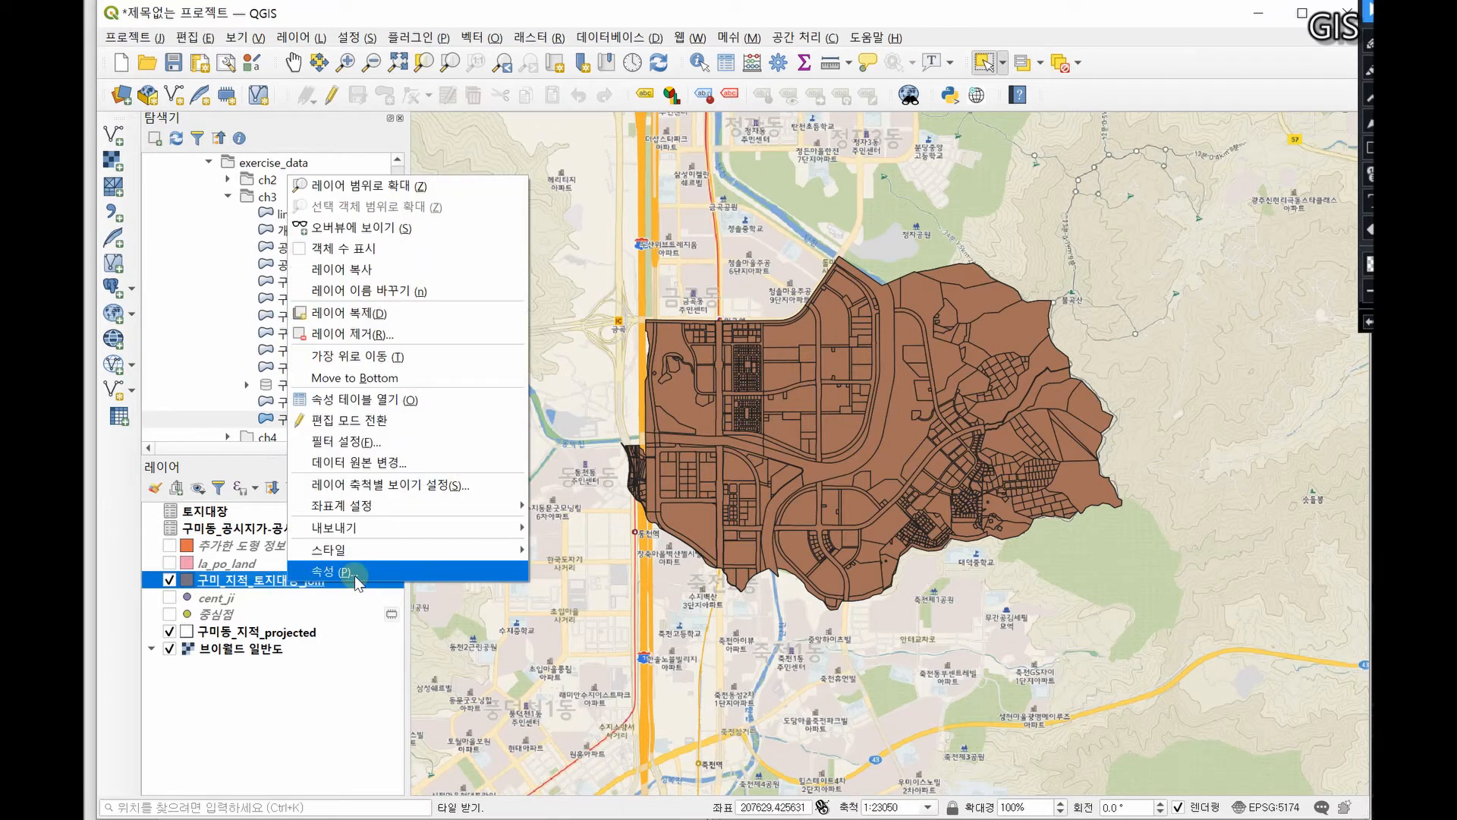
{"action": "left_click", "coordinate": [354, 573]}
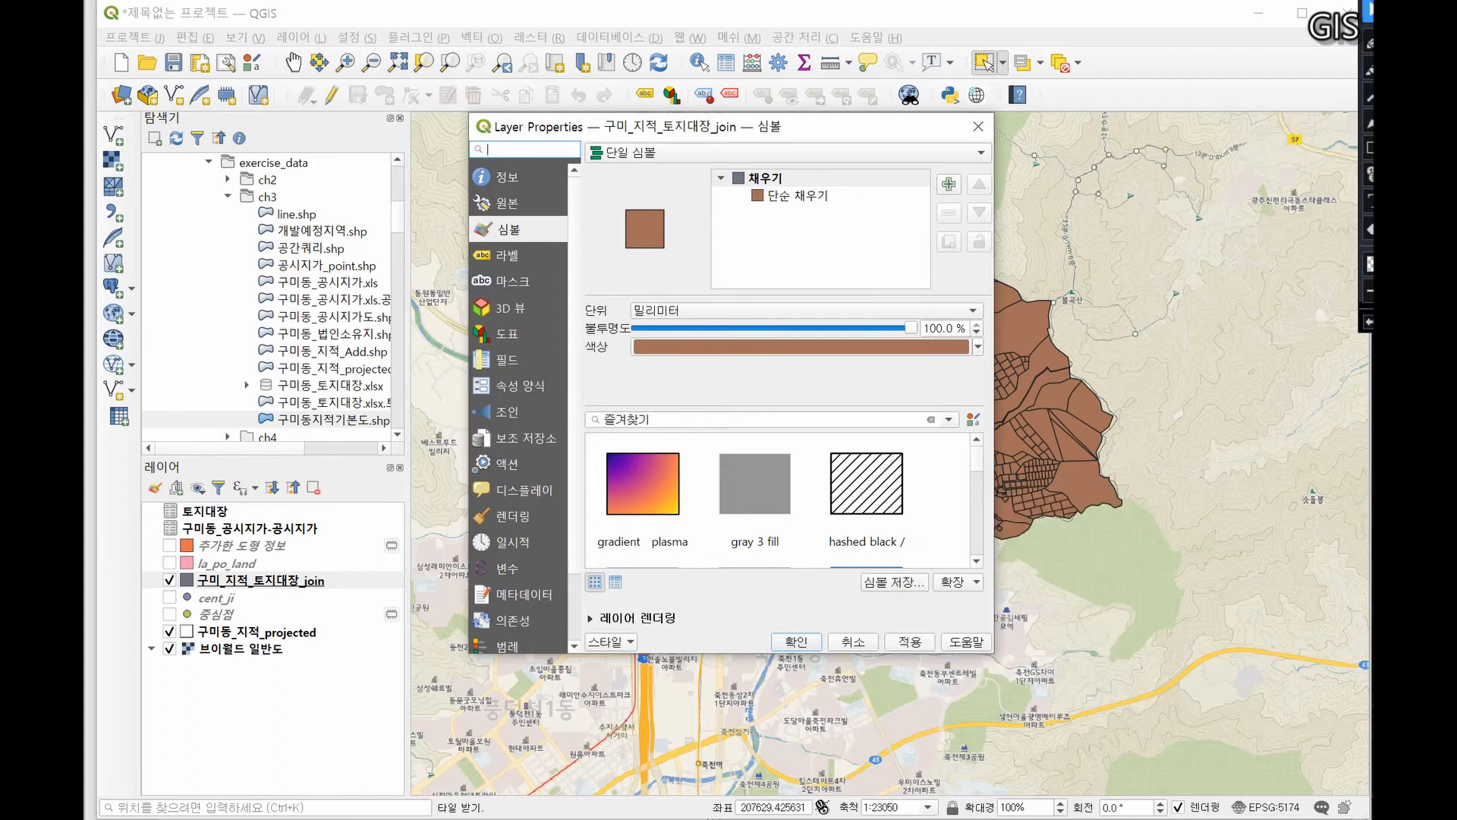
{"action": "key", "text": "alt+Tab"}
{"action": "scroll", "coordinate": [1171, 406], "scroll_direction": "up", "scroll_amount": 9}
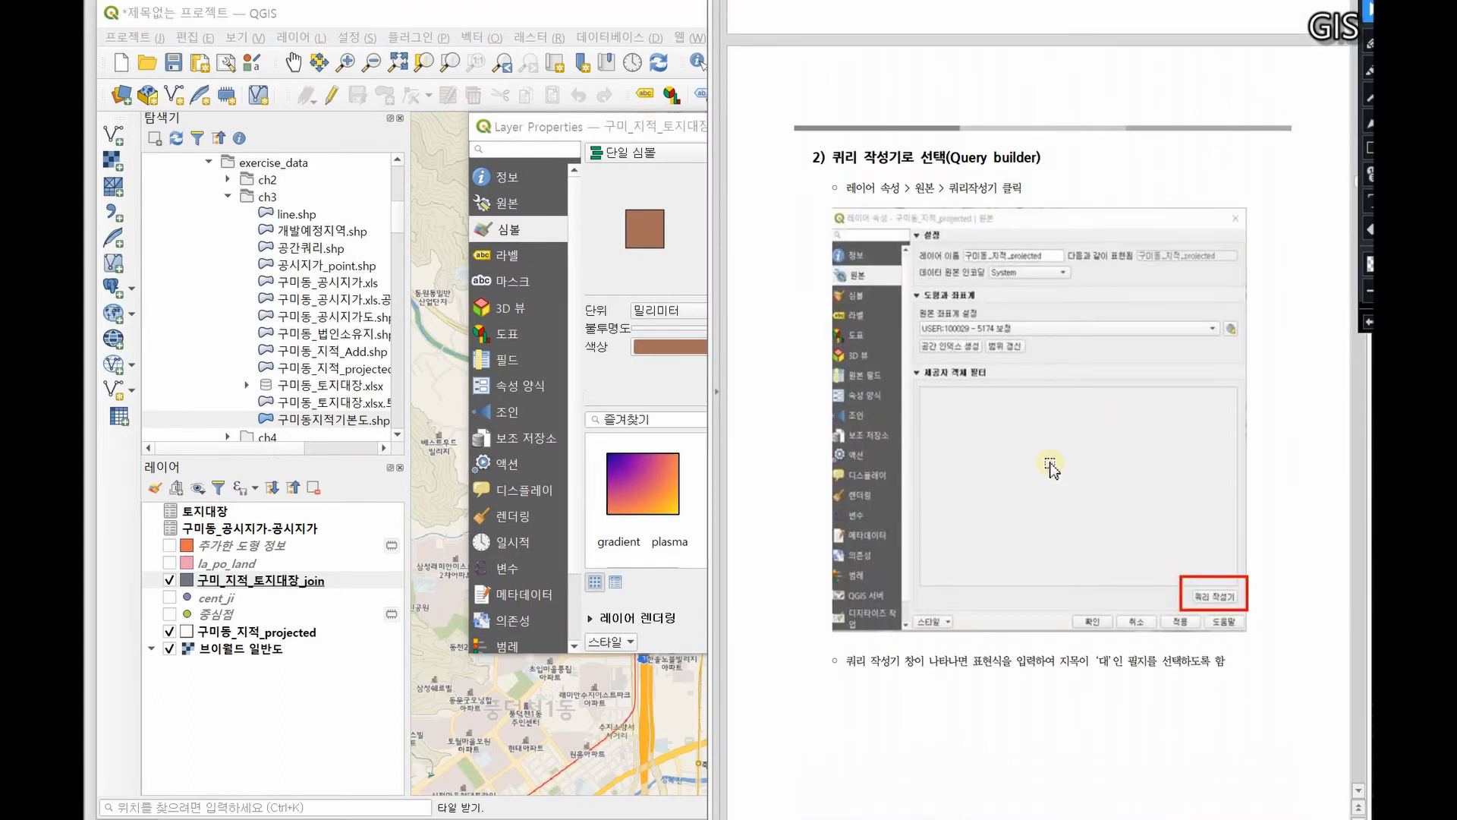
{"action": "left_click", "coordinate": [507, 203]}
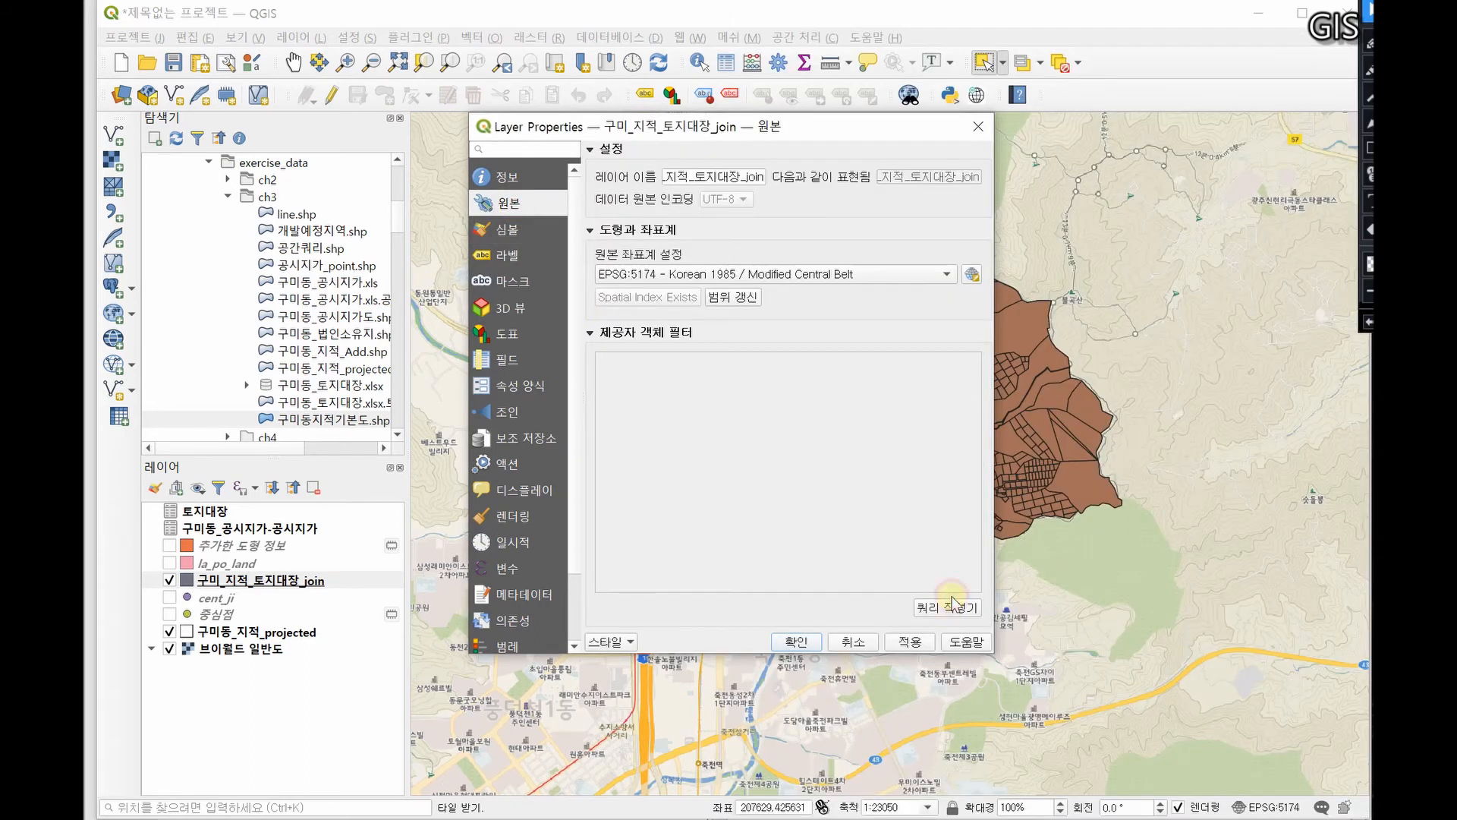
{"action": "left_click", "coordinate": [960, 609]}
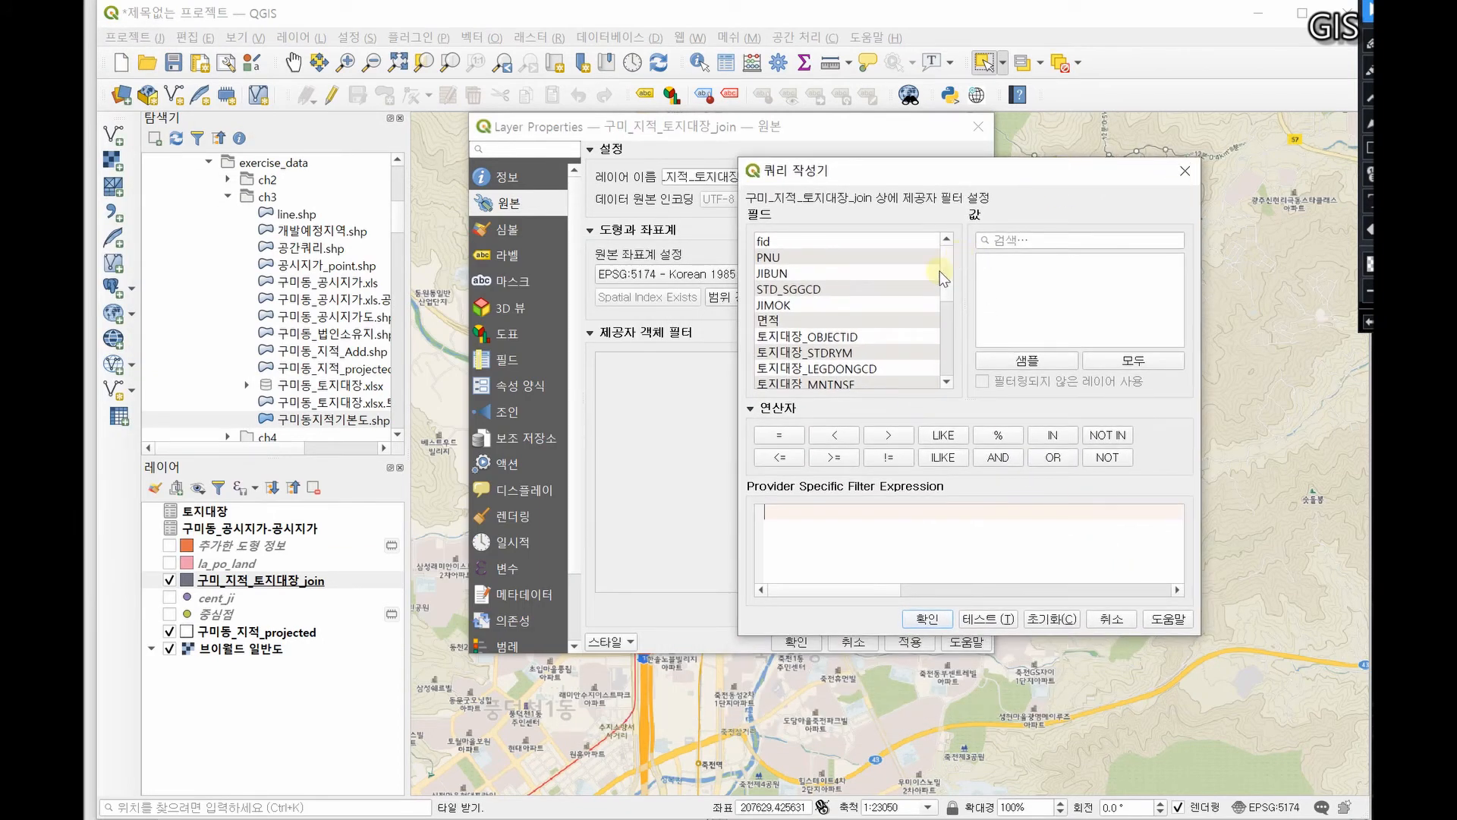
Filter 구미_지적_토지대장_join with the expression "JIMOK" = '대' and accept the layer properties
{"action": "double_click", "coordinate": [793, 307]}
{"action": "left_click", "coordinate": [779, 435]}
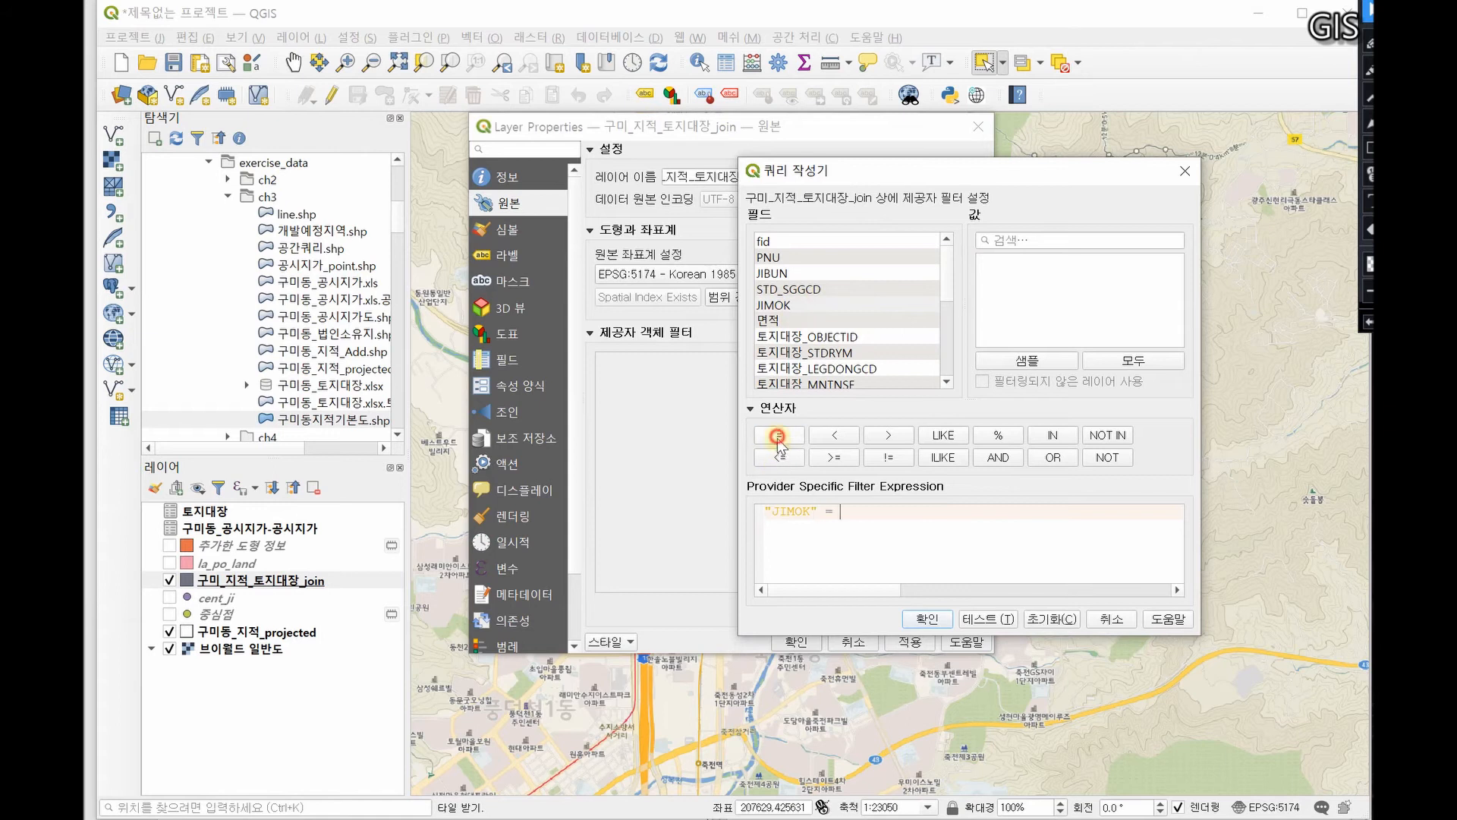
{"action": "left_click", "coordinate": [1047, 361]}
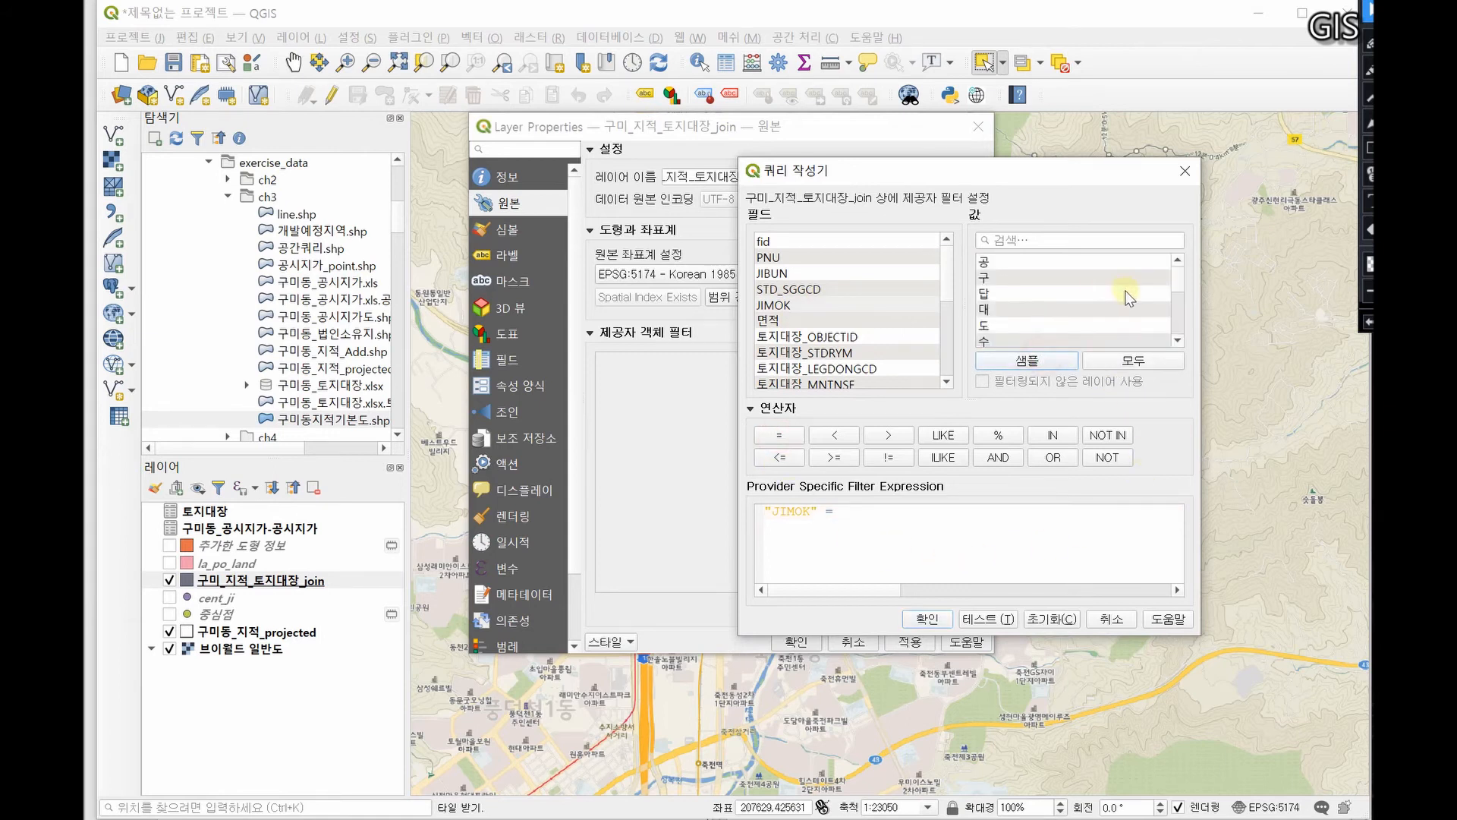
{"action": "double_click", "coordinate": [1003, 310]}
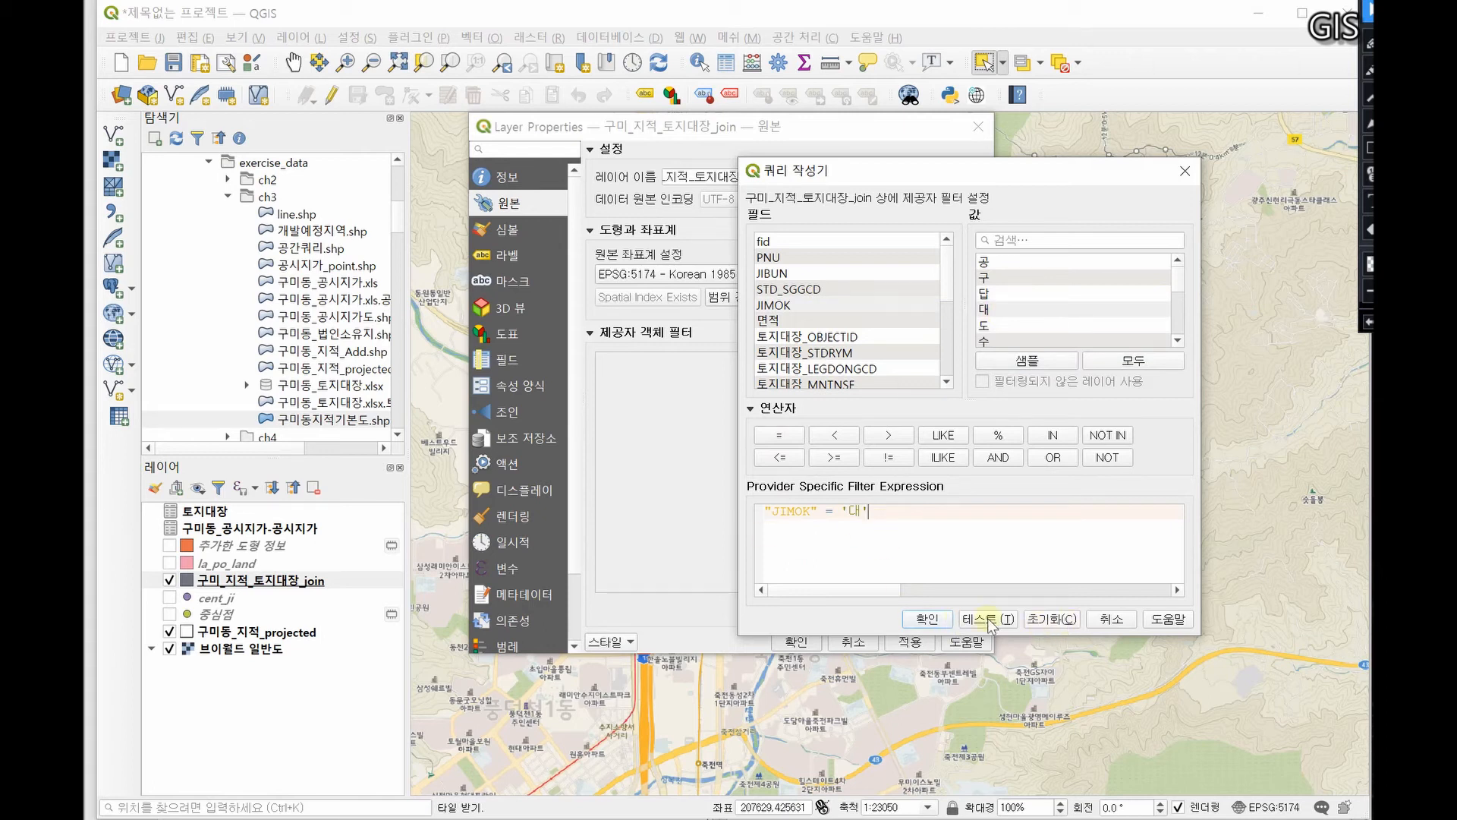
{"action": "left_click", "coordinate": [938, 619]}
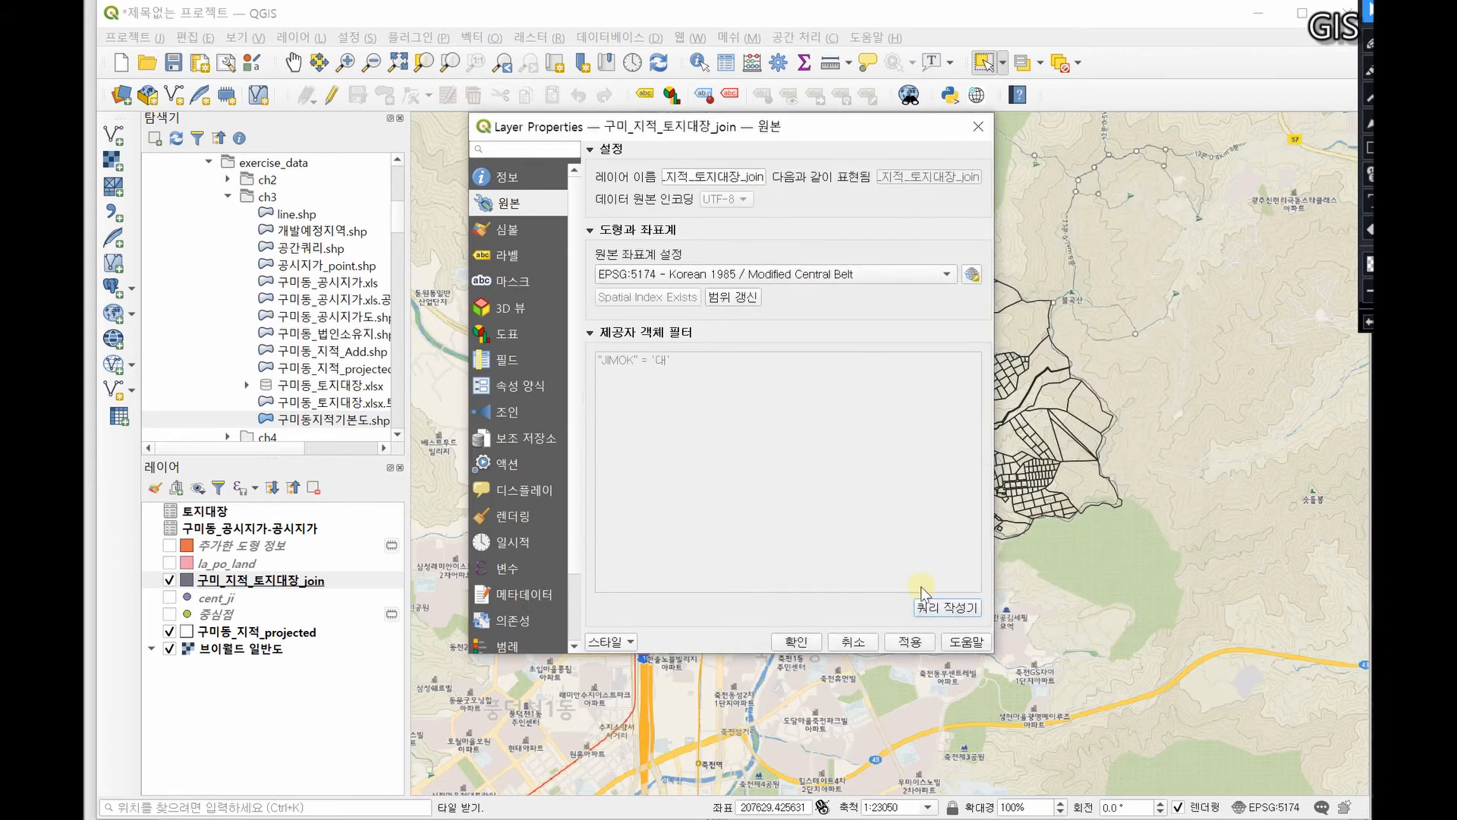
{"action": "left_click", "coordinate": [794, 641]}
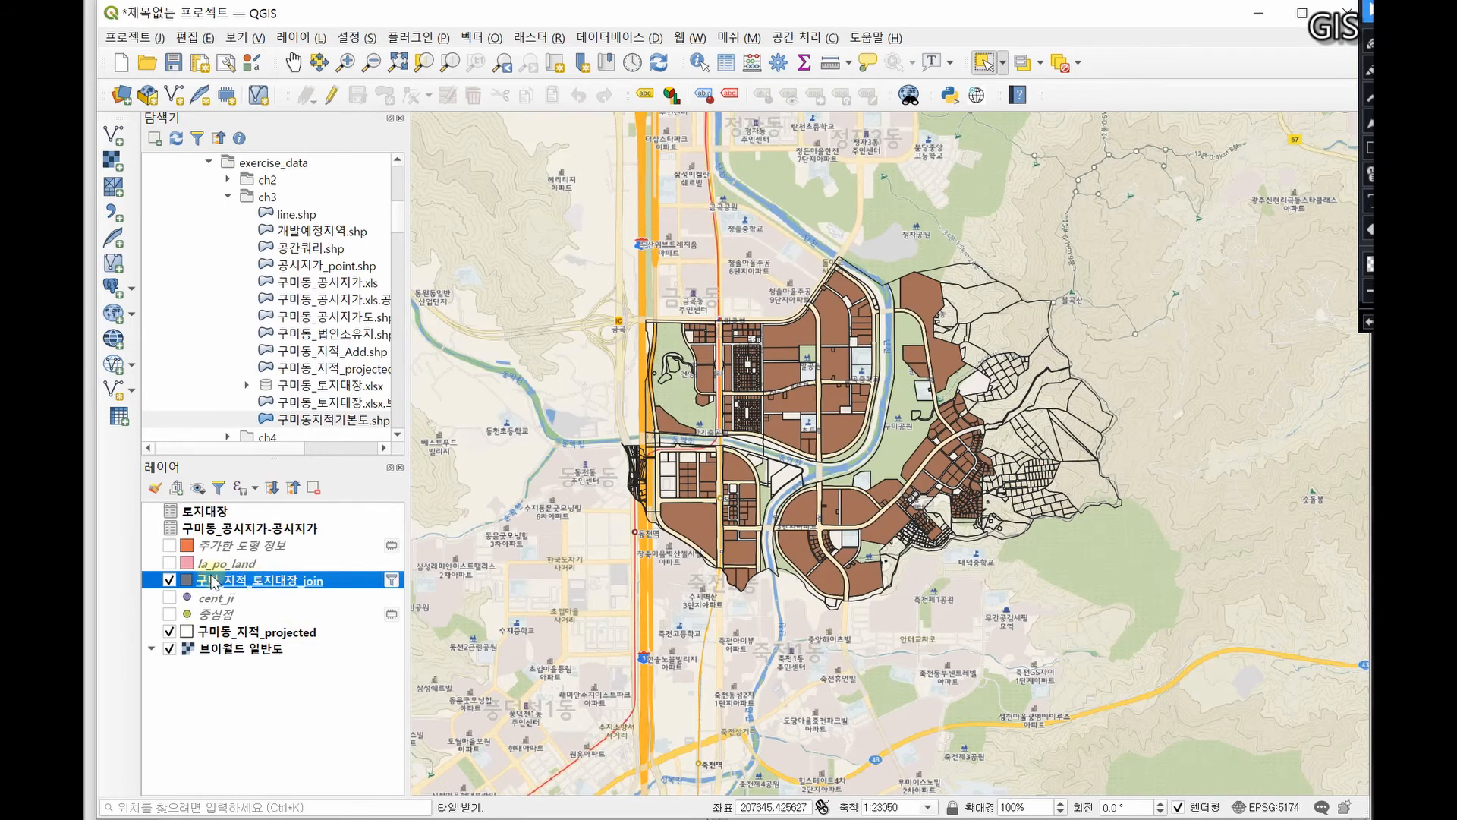
Compare the filtered 구미_지적_토지대장_join parcels with la_po_land by toggling each layer, and check the filter indicator
{"action": "left_click", "coordinate": [170, 563]}
{"action": "left_click", "coordinate": [169, 563]}
{"action": "left_click", "coordinate": [169, 563]}
{"action": "left_click", "coordinate": [169, 563]}
{"action": "mouse_move", "coordinate": [394, 586]}
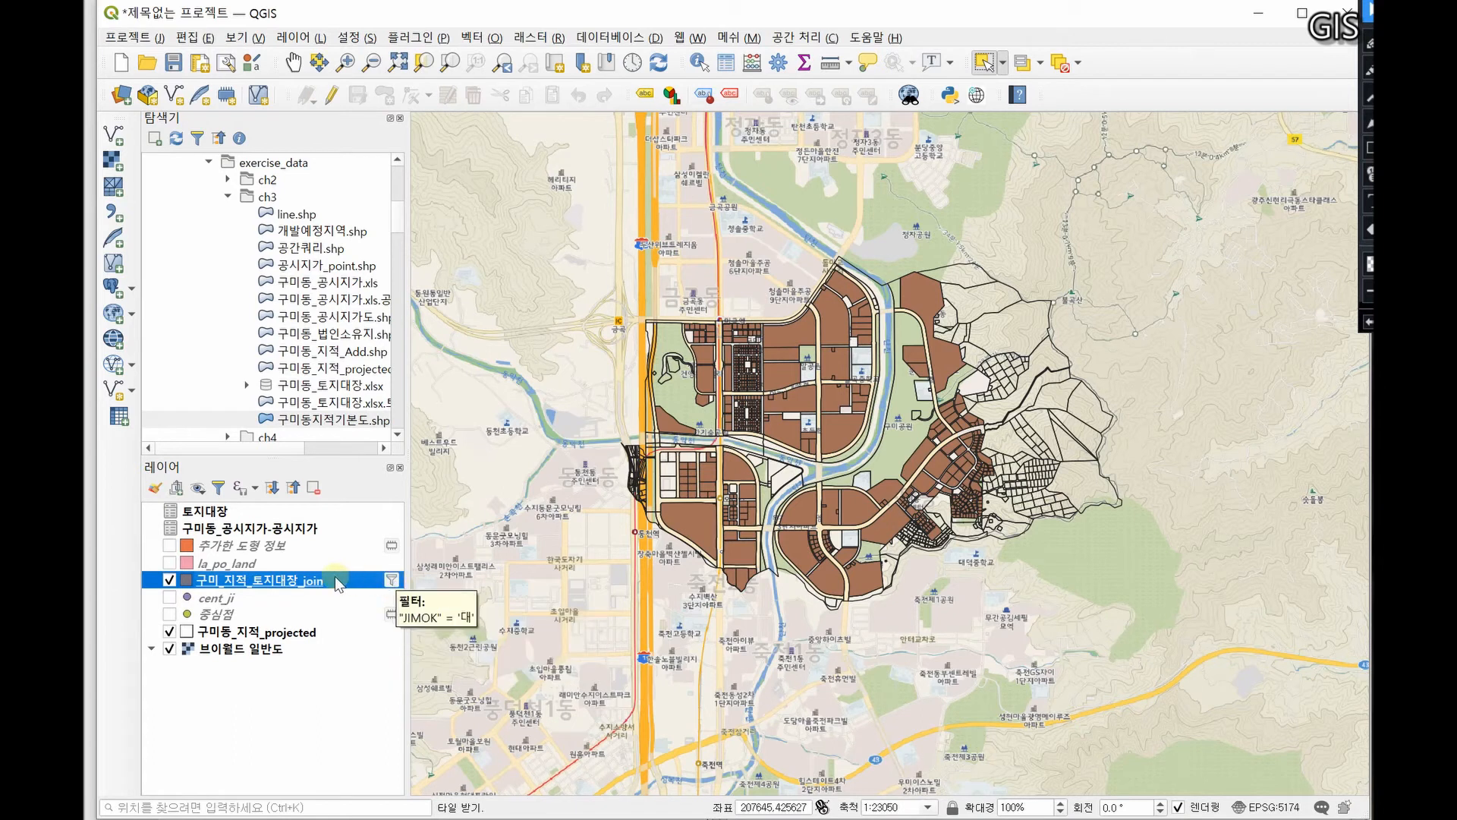
{"action": "left_click", "coordinate": [168, 581]}
{"action": "left_click", "coordinate": [168, 581]}
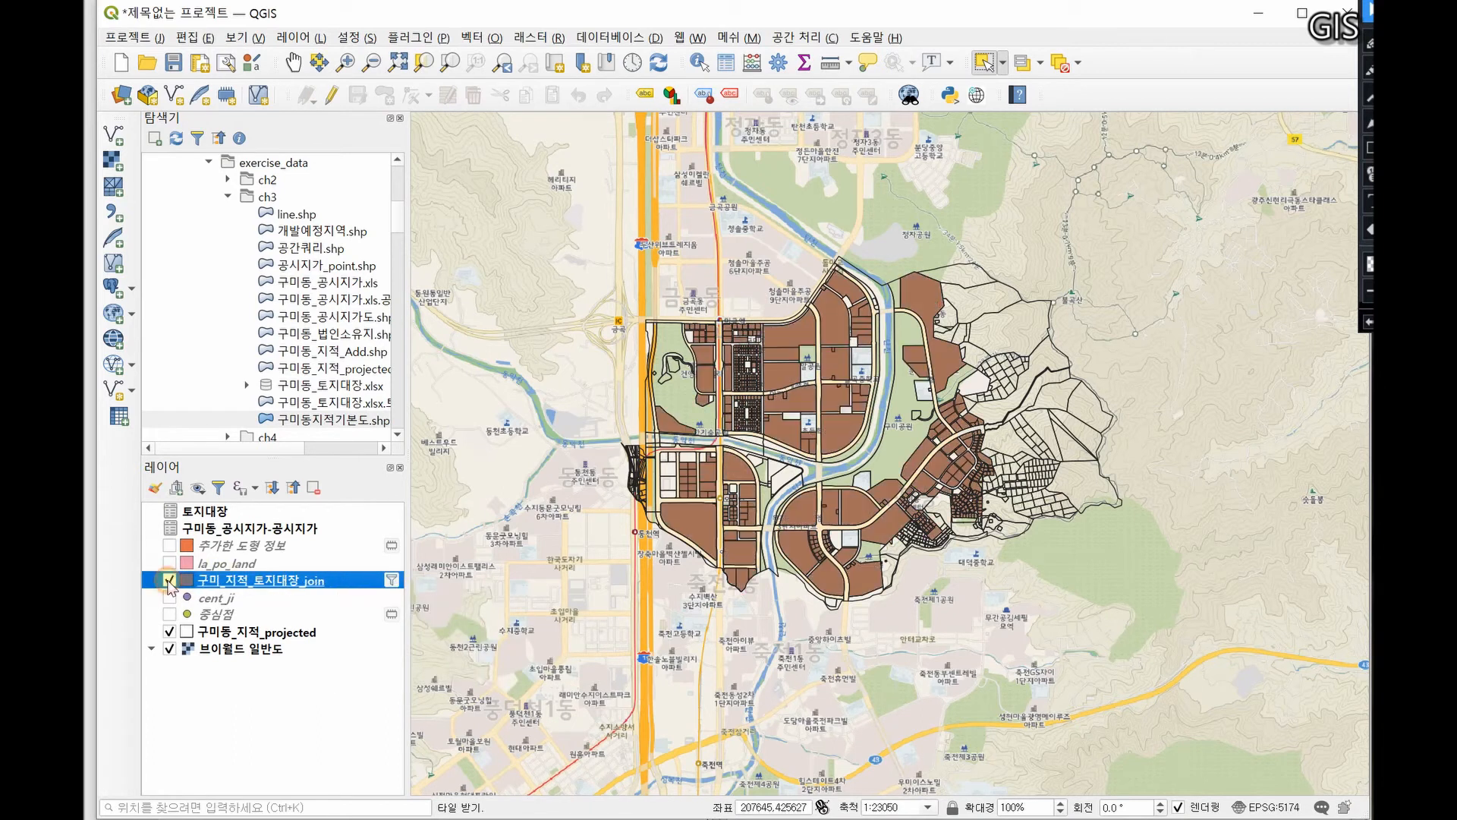
{"action": "left_click", "coordinate": [168, 581]}
{"action": "left_click", "coordinate": [168, 582]}
Inspect the filtered parcels at close range against la_po_land, then leave la_po_land shown and 구미_지적_토지대장_join hidden
{"action": "scroll", "coordinate": [885, 448], "scroll_direction": "up", "scroll_amount": 2}
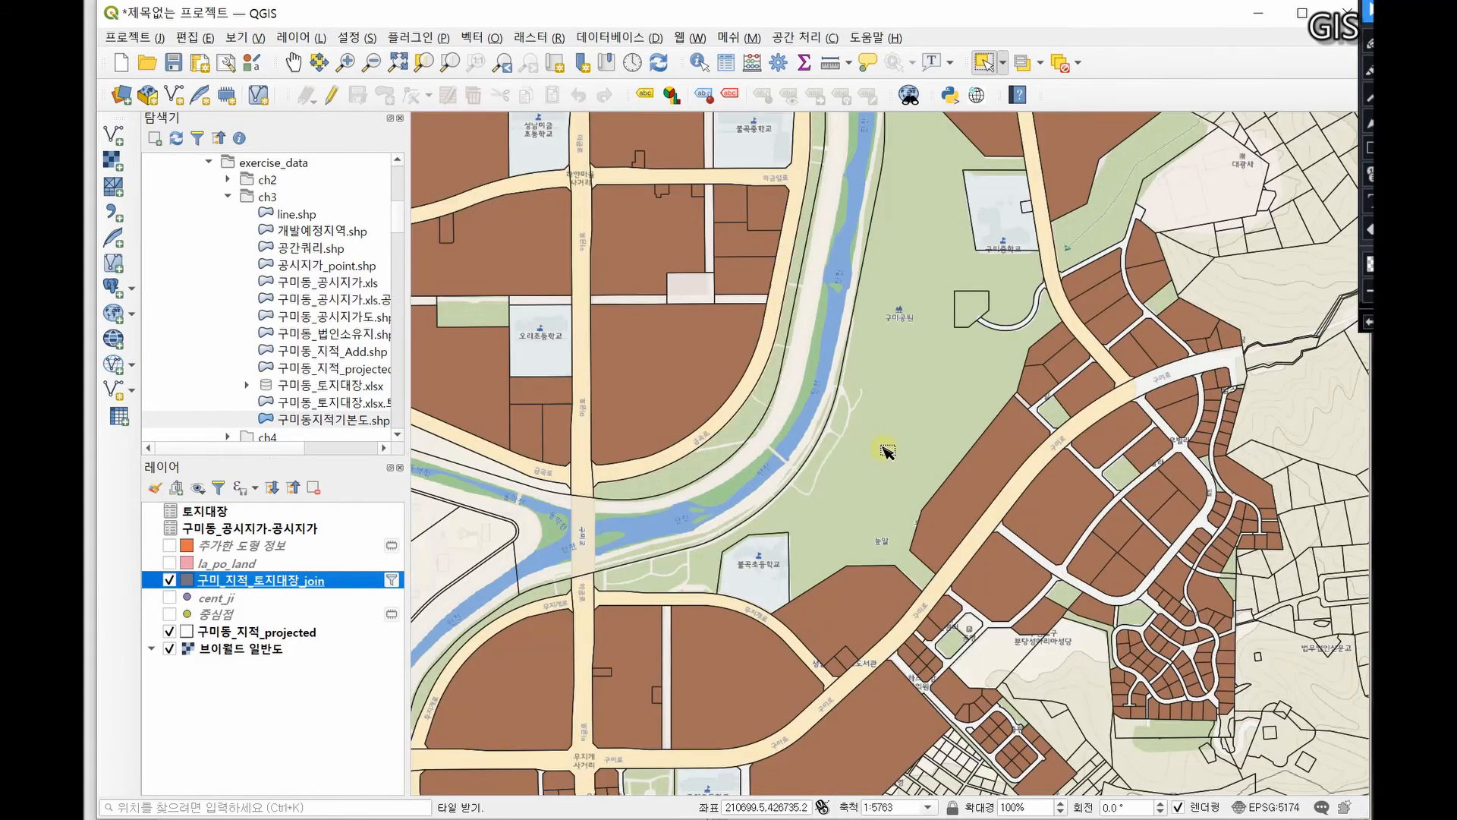
{"action": "left_click_drag", "start_coordinate": [830, 437], "coordinate": [1047, 561]}
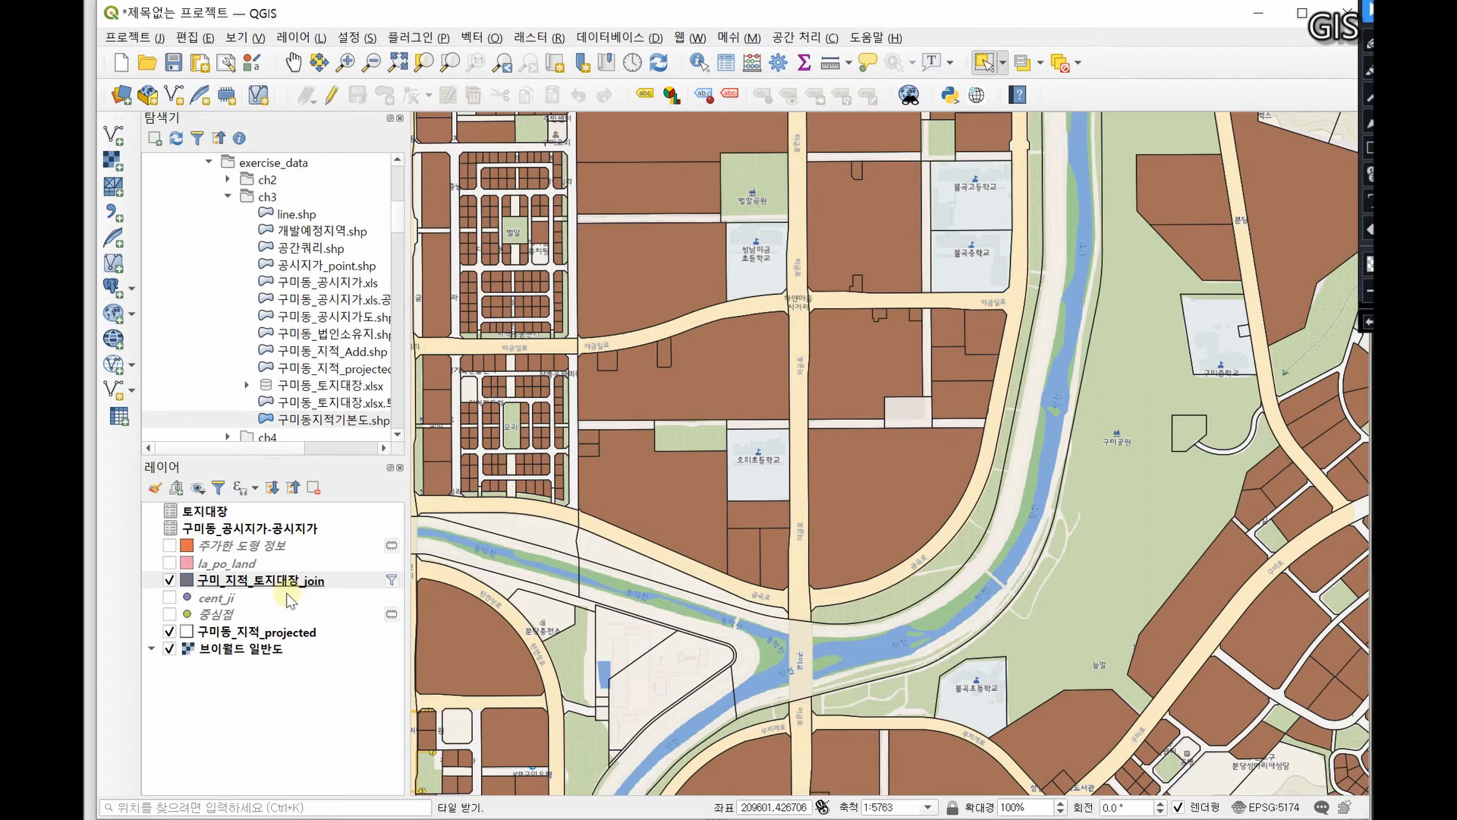
{"action": "left_click", "coordinate": [170, 563]}
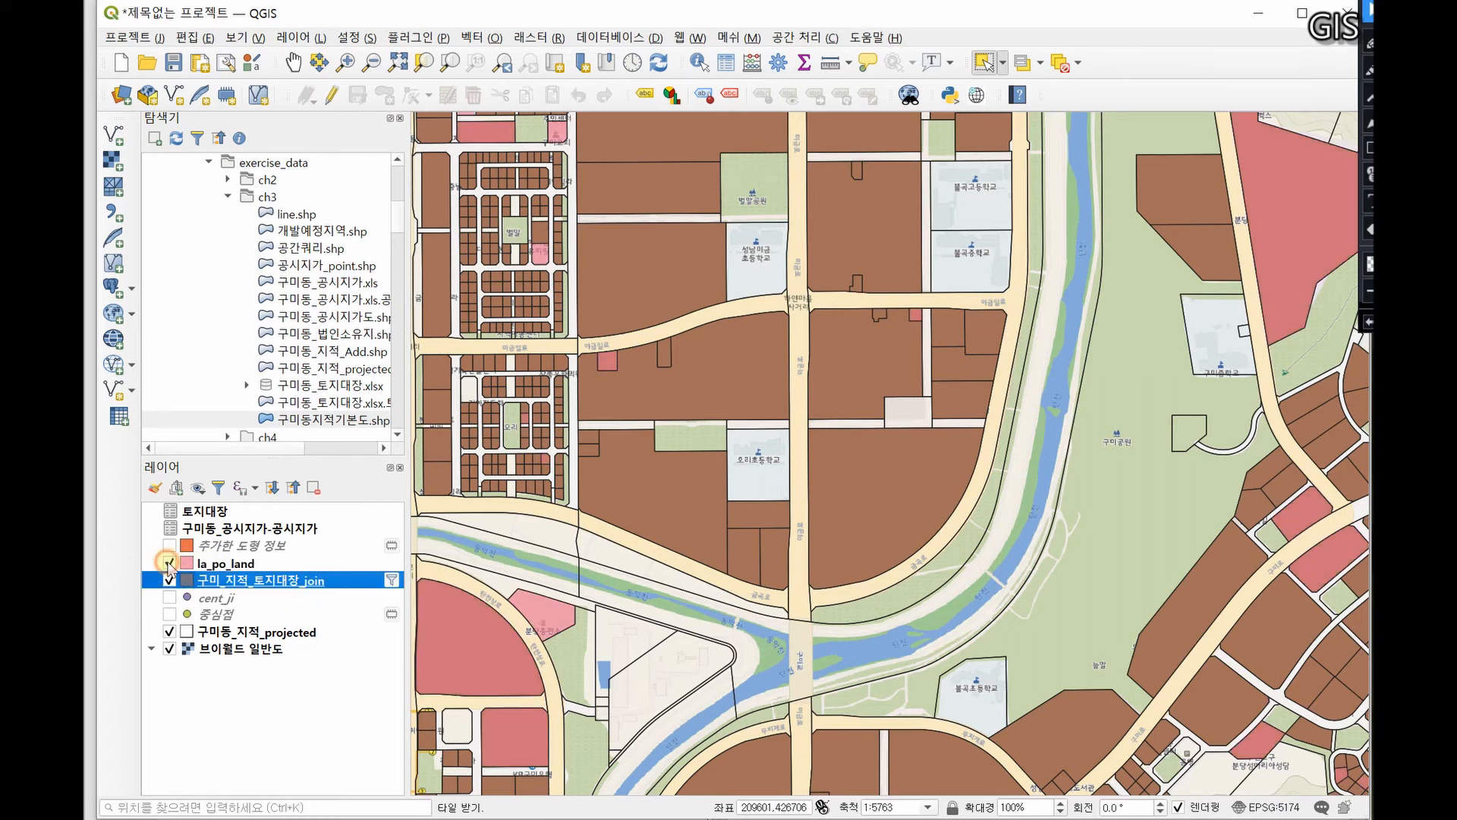
{"action": "scroll", "coordinate": [656, 516], "scroll_direction": "down", "scroll_amount": 1}
{"action": "left_click", "coordinate": [262, 565]}
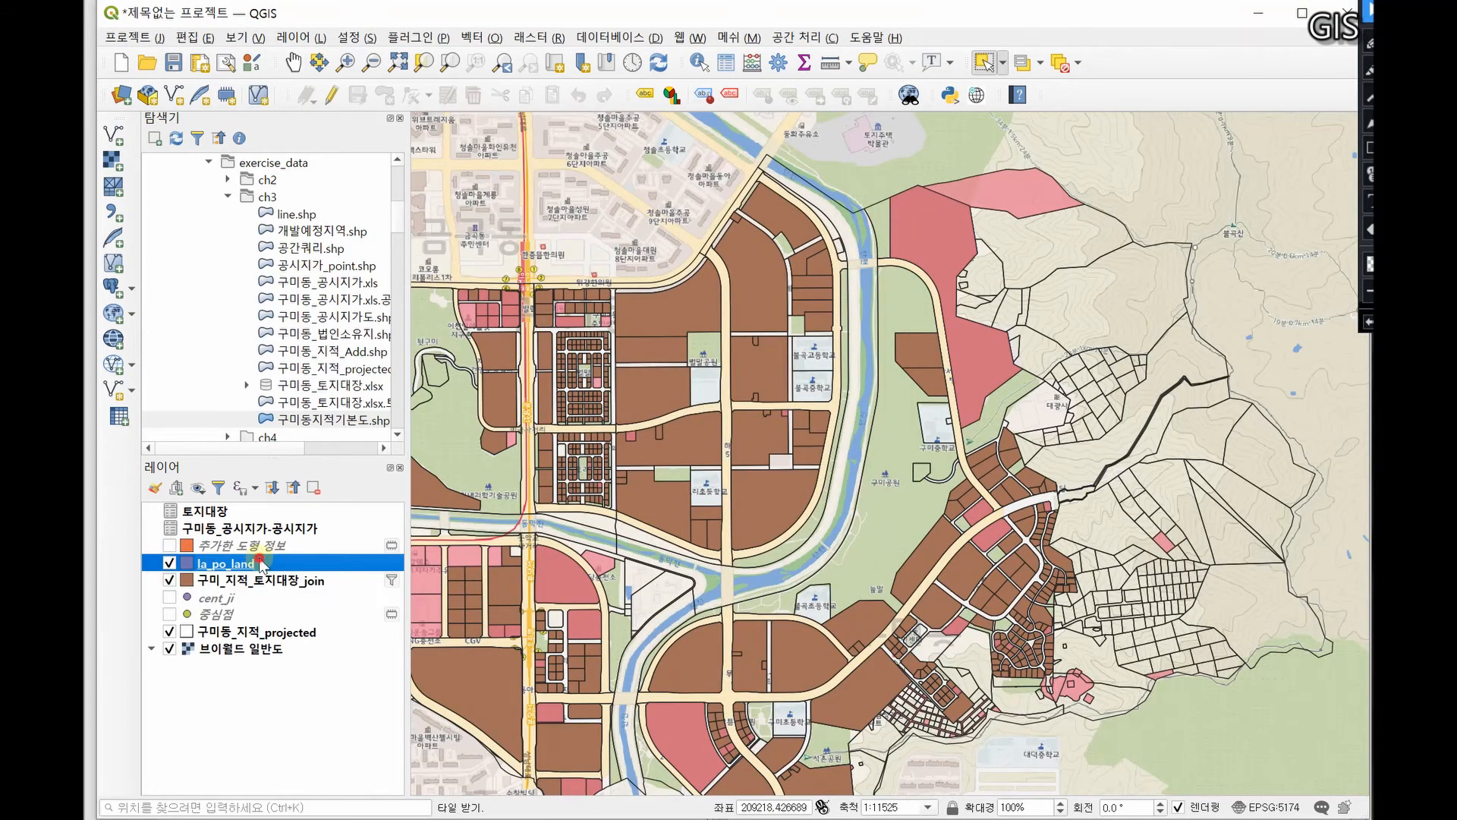
{"action": "left_click", "coordinate": [170, 580]}
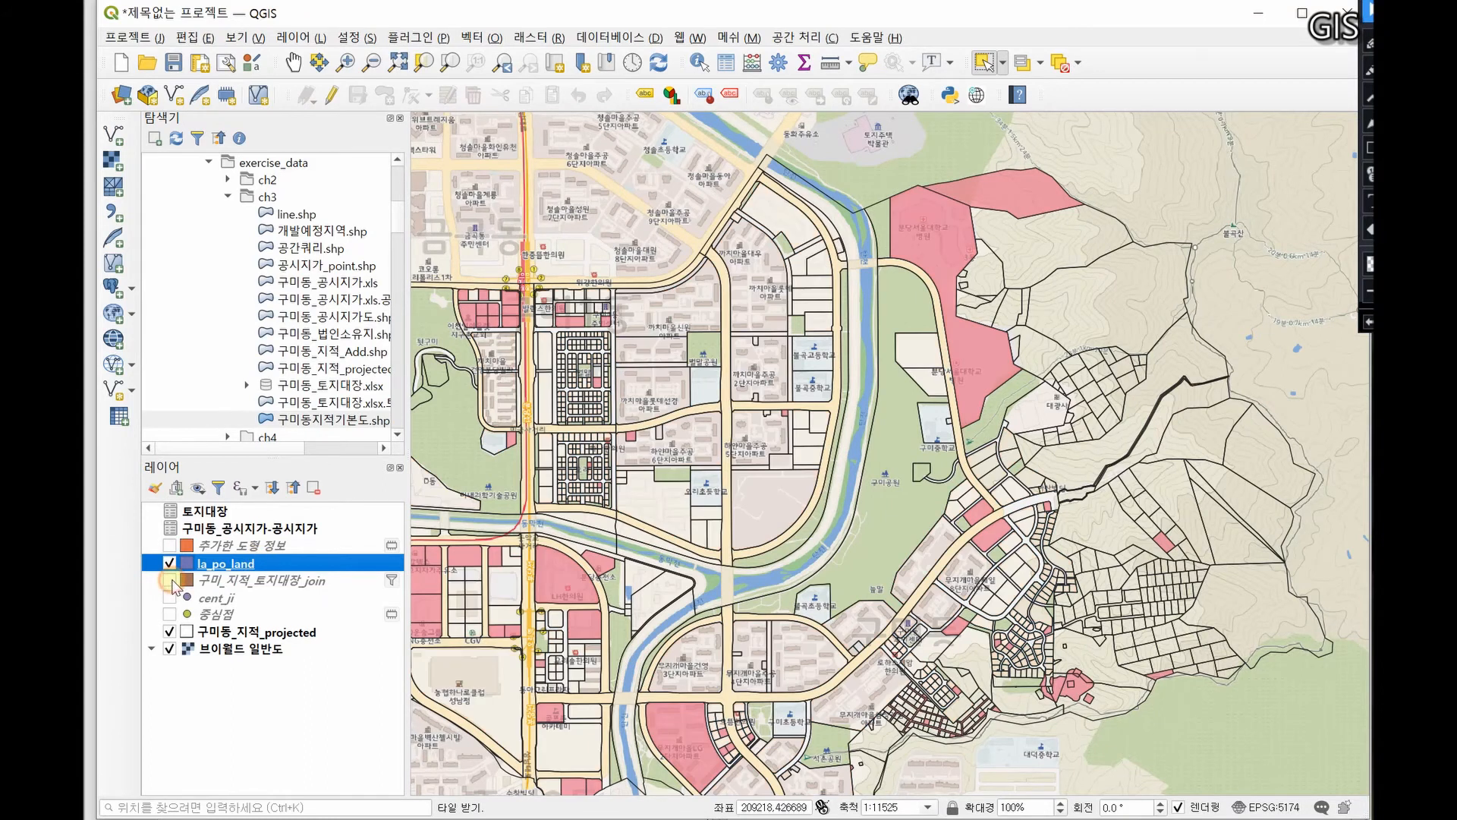
{"action": "left_click", "coordinate": [169, 579]}
{"action": "left_click", "coordinate": [169, 580]}
Read the manual's list of frequently used queries, focusing on the like '11%' pattern
{"action": "key", "text": "alt+Tab"}
{"action": "scroll", "coordinate": [1067, 339], "scroll_direction": "down", "scroll_amount": 11}
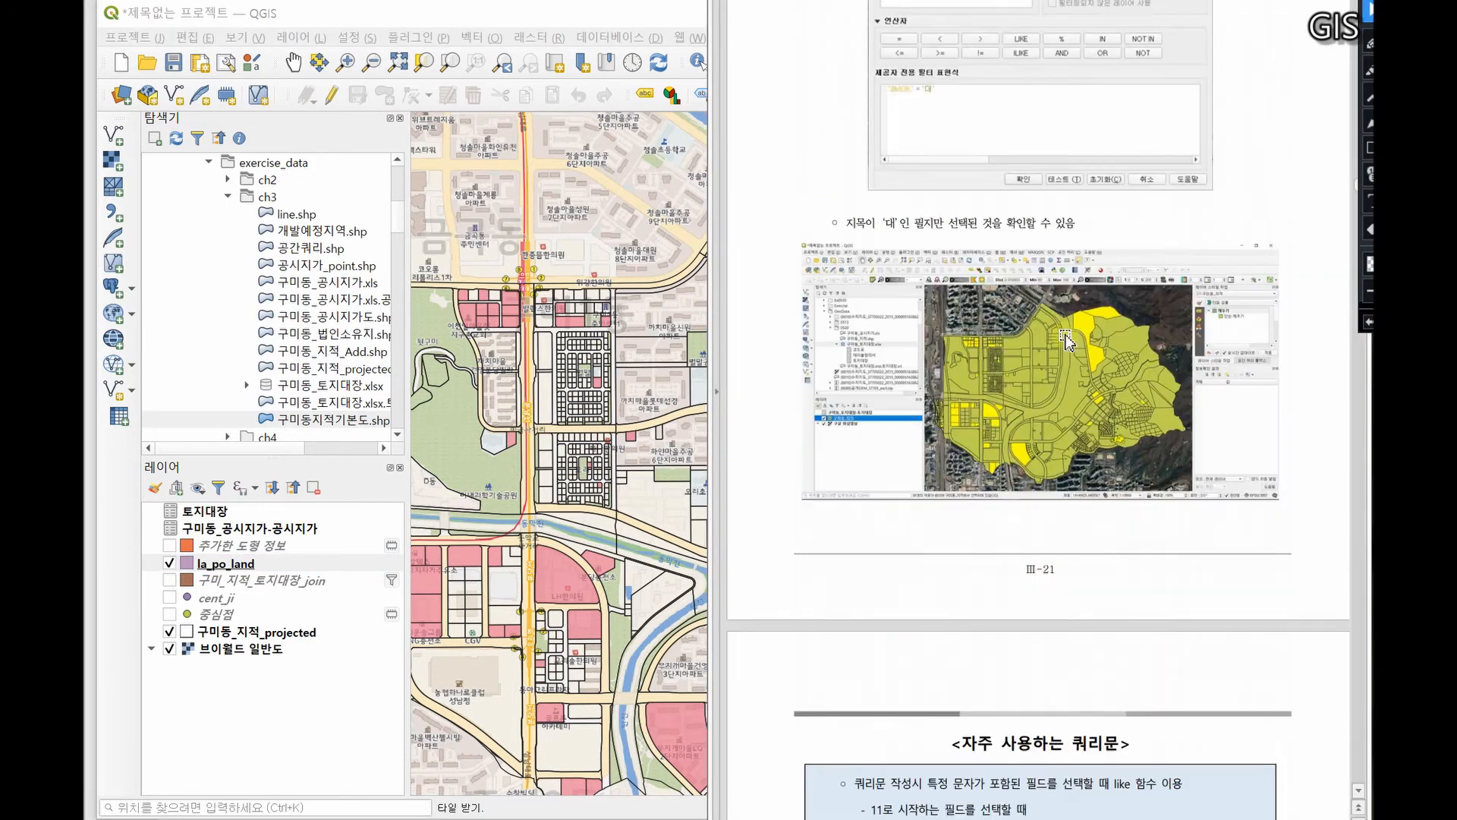
{"action": "scroll", "coordinate": [1062, 337], "scroll_direction": "down", "scroll_amount": 7}
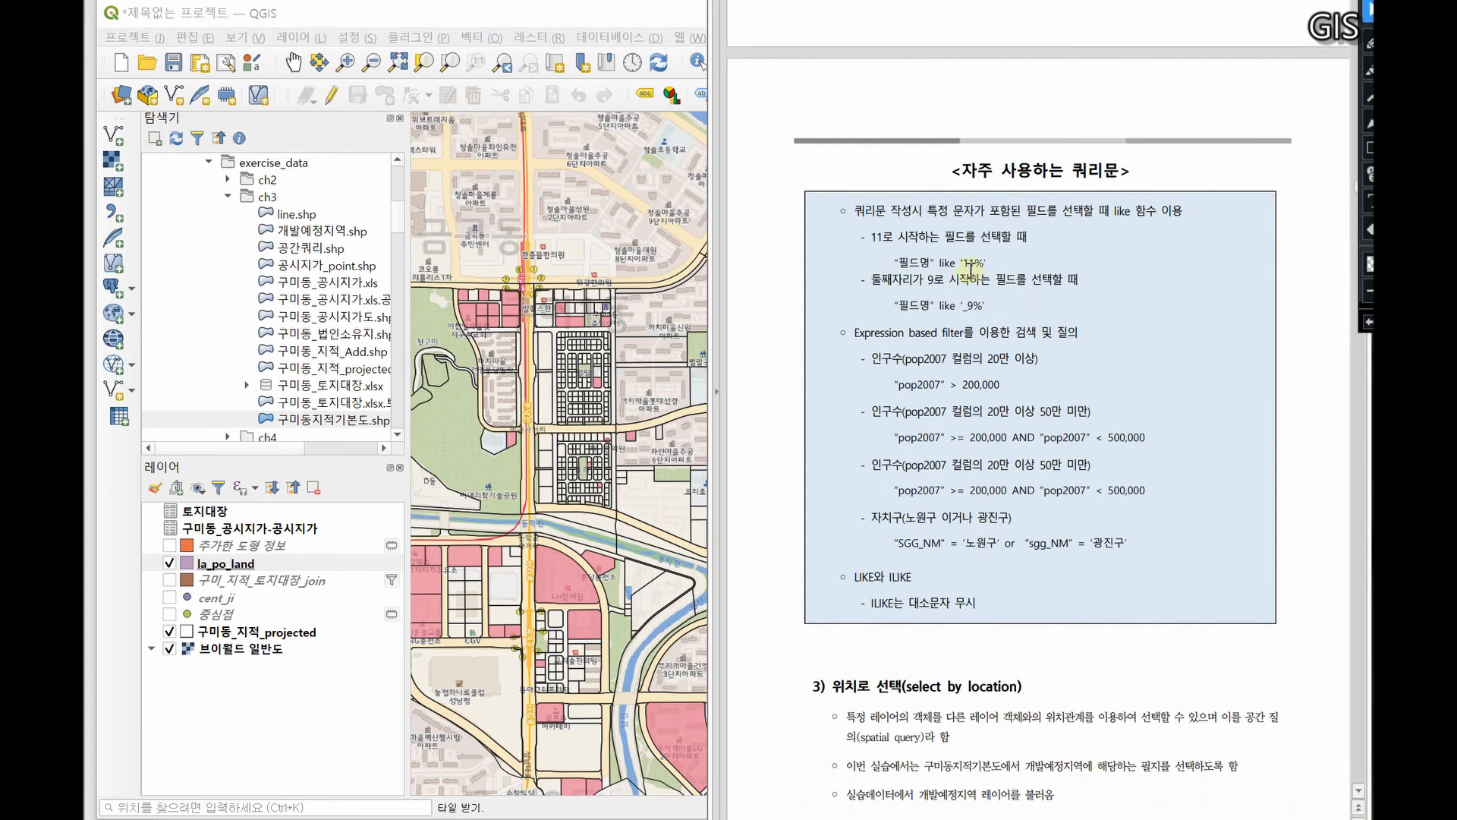
{"action": "left_click_drag", "start_coordinate": [984, 263], "coordinate": [961, 263]}
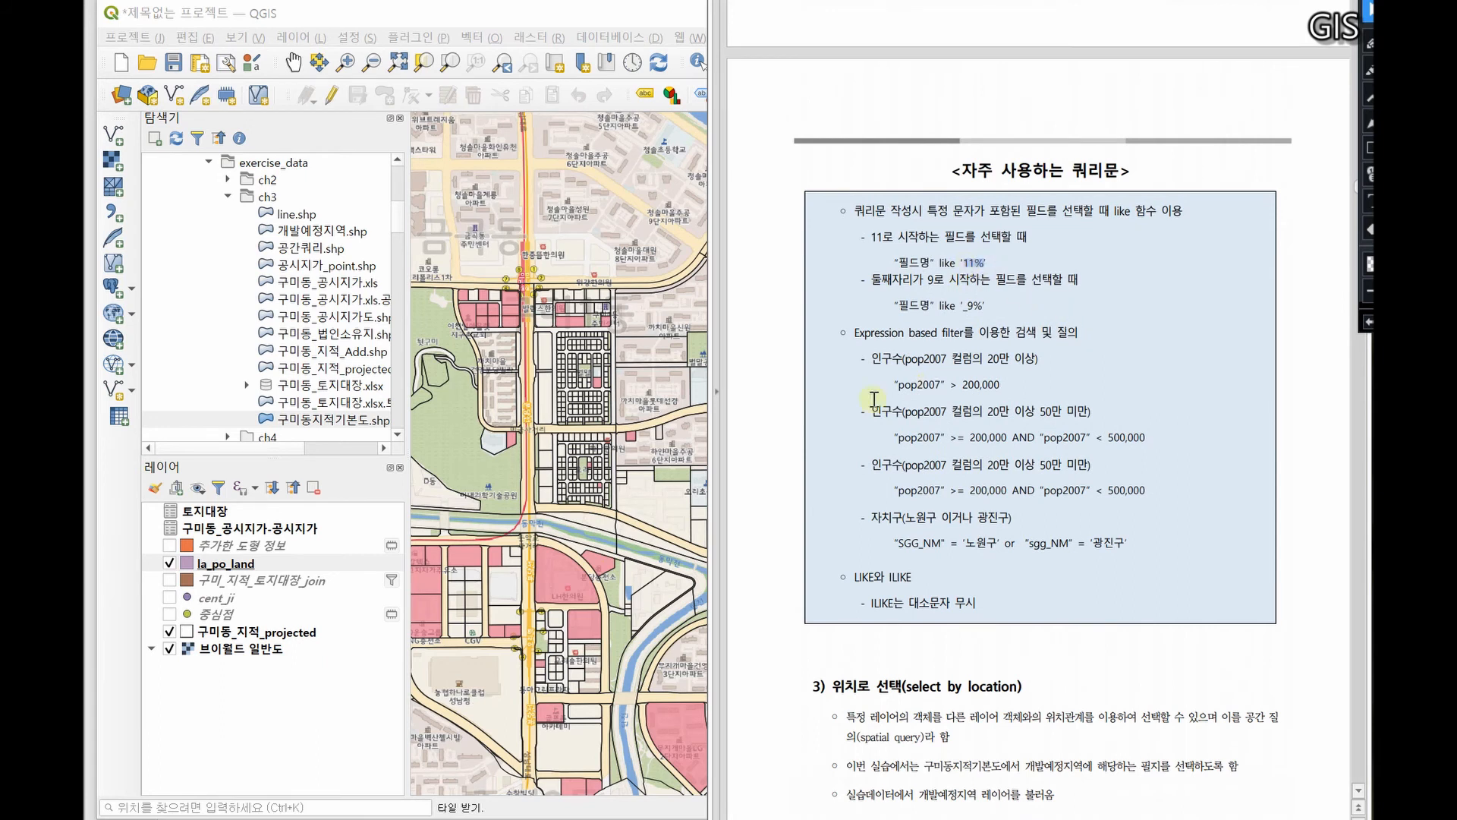
Inspect the field names and values in la_po_land's attribute table, and close the table
{"action": "left_click", "coordinate": [227, 564]}
{"action": "right_click", "coordinate": [238, 562]}
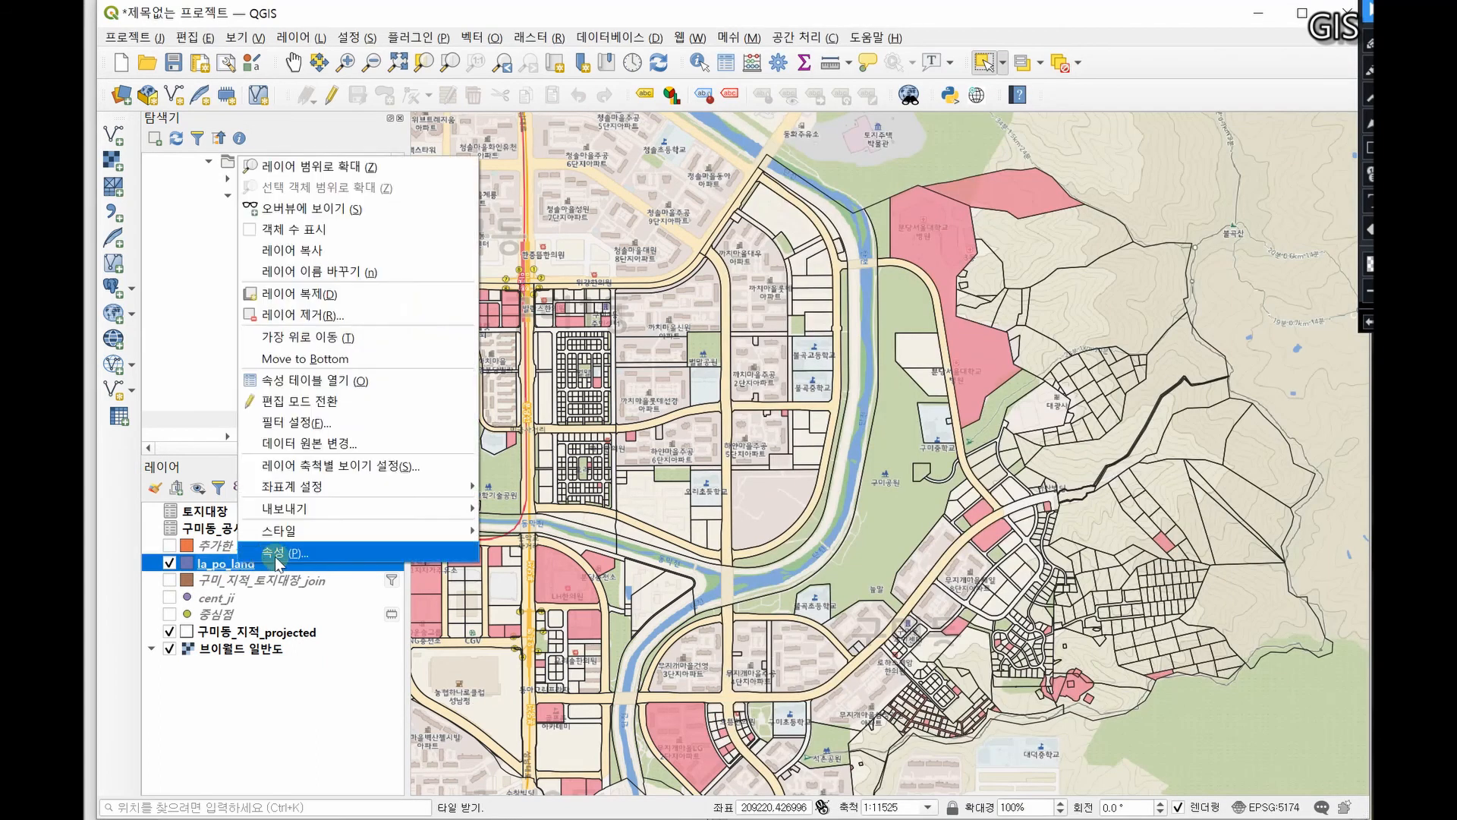
{"action": "left_click", "coordinate": [383, 380]}
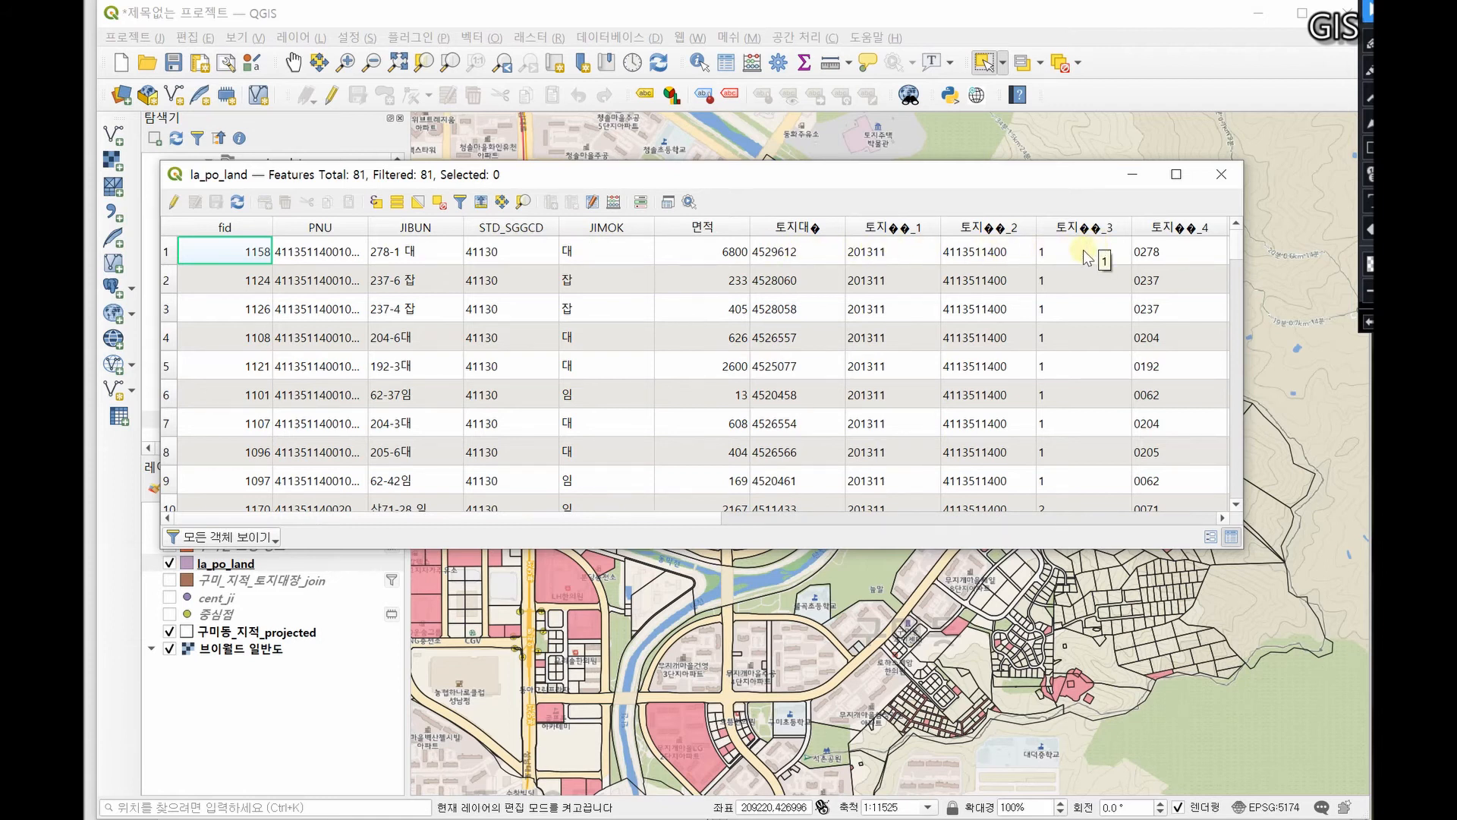
{"action": "left_click", "coordinate": [1222, 176]}
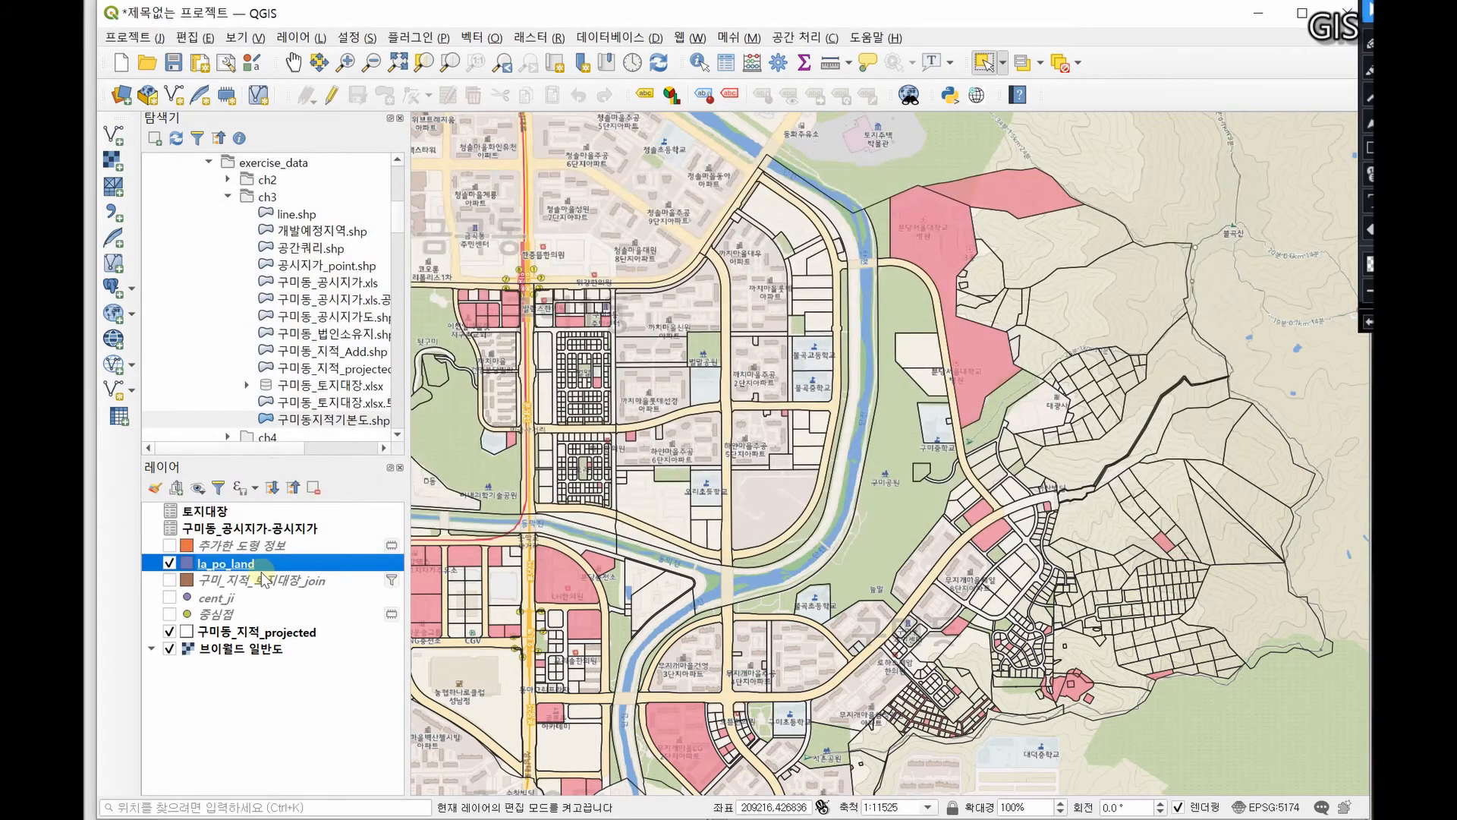
Set the data source encoding of la_po_land to CP949 and accept the layer properties
{"action": "right_click", "coordinate": [262, 568]}
{"action": "left_click", "coordinate": [374, 554]}
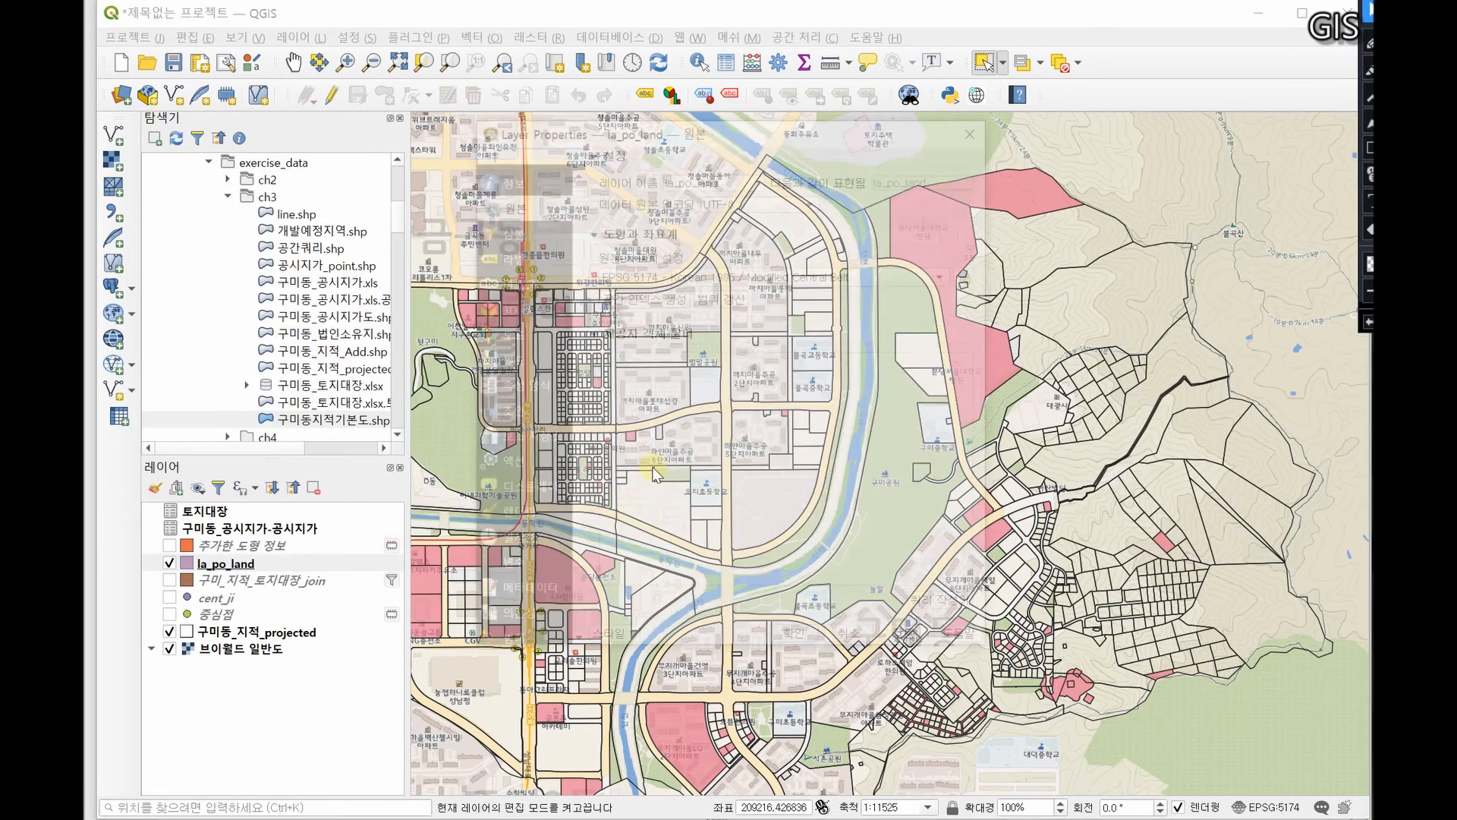
{"action": "left_click", "coordinate": [804, 198]}
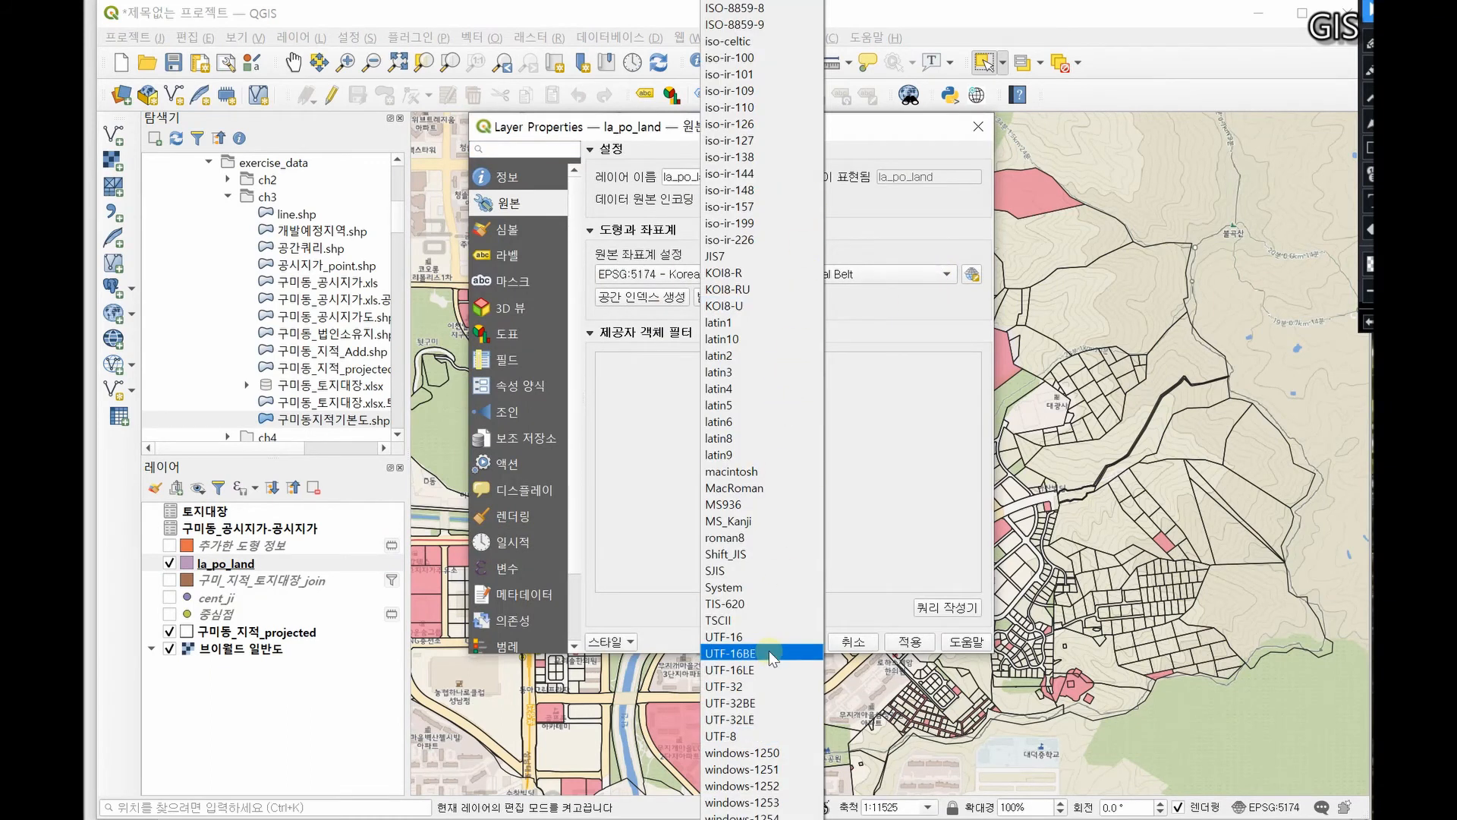
{"action": "scroll", "coordinate": [768, 650], "scroll_direction": "up", "scroll_amount": 8}
{"action": "scroll", "coordinate": [768, 650], "scroll_direction": "up", "scroll_amount": 9}
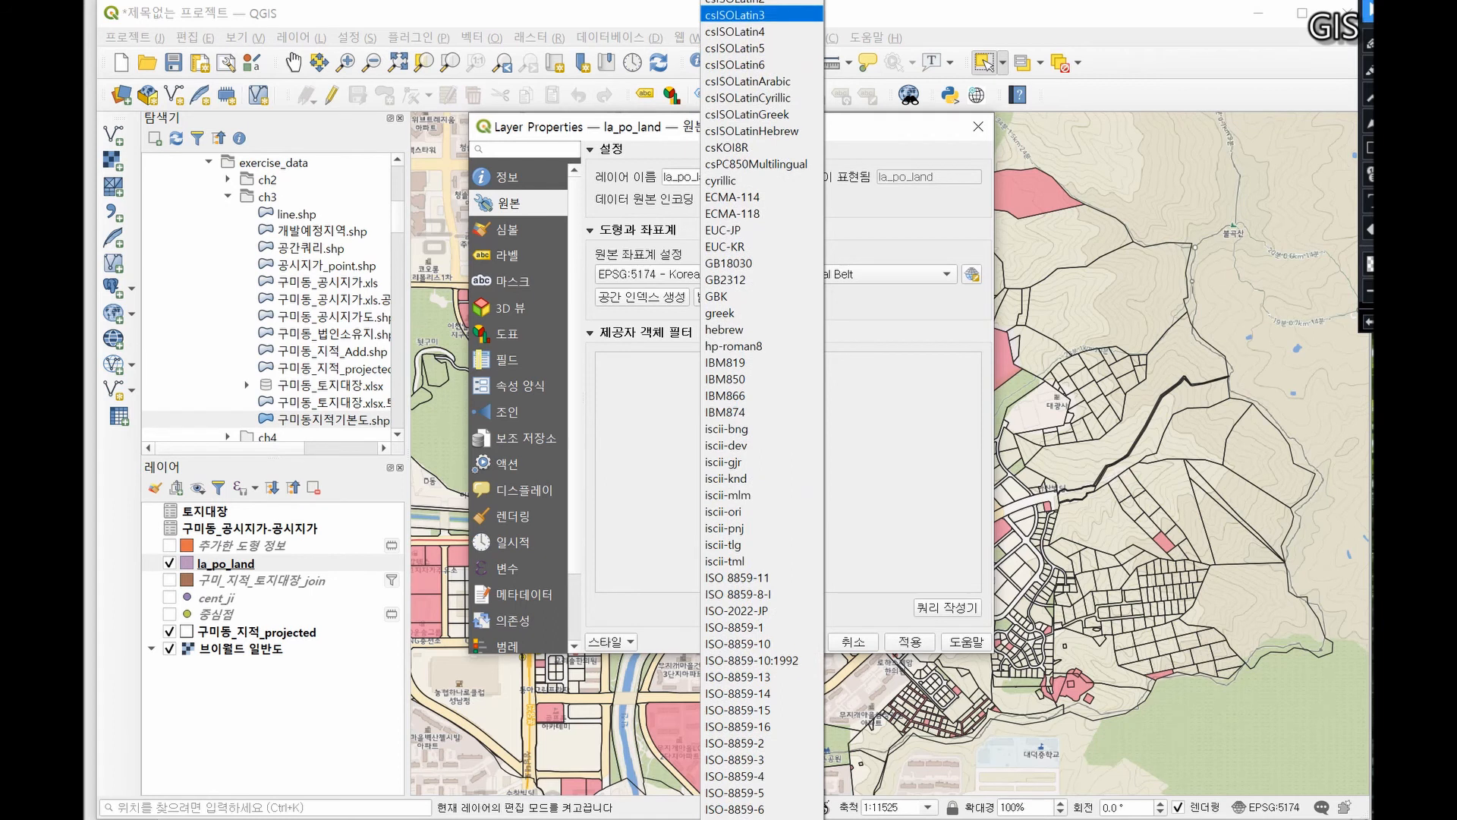
{"action": "left_click", "coordinate": [753, 489]}
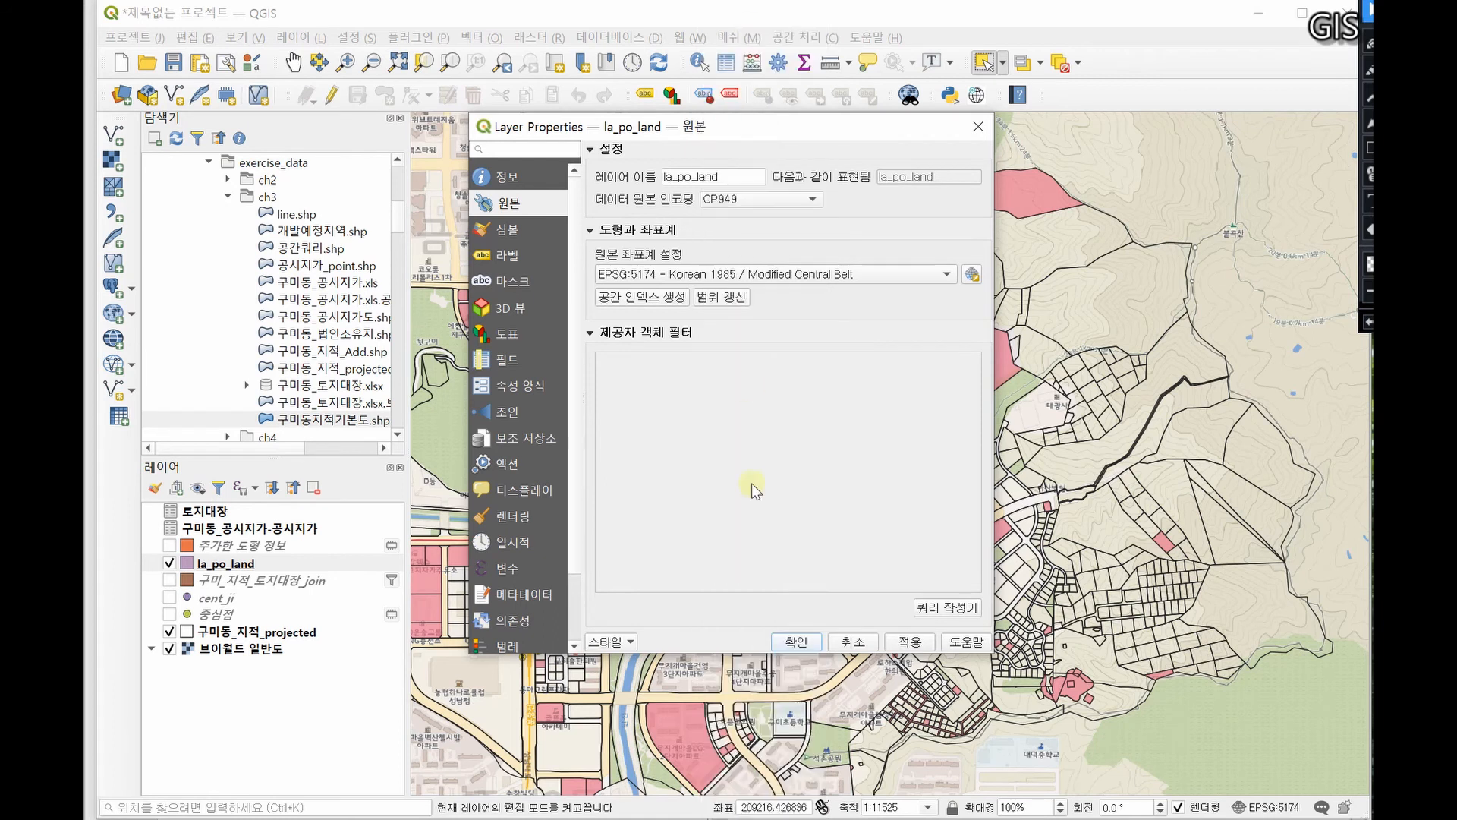
{"action": "left_click", "coordinate": [793, 642]}
Check the Korean text of la_po_land's fields in its attribute table, and close the table
{"action": "right_click", "coordinate": [262, 564]}
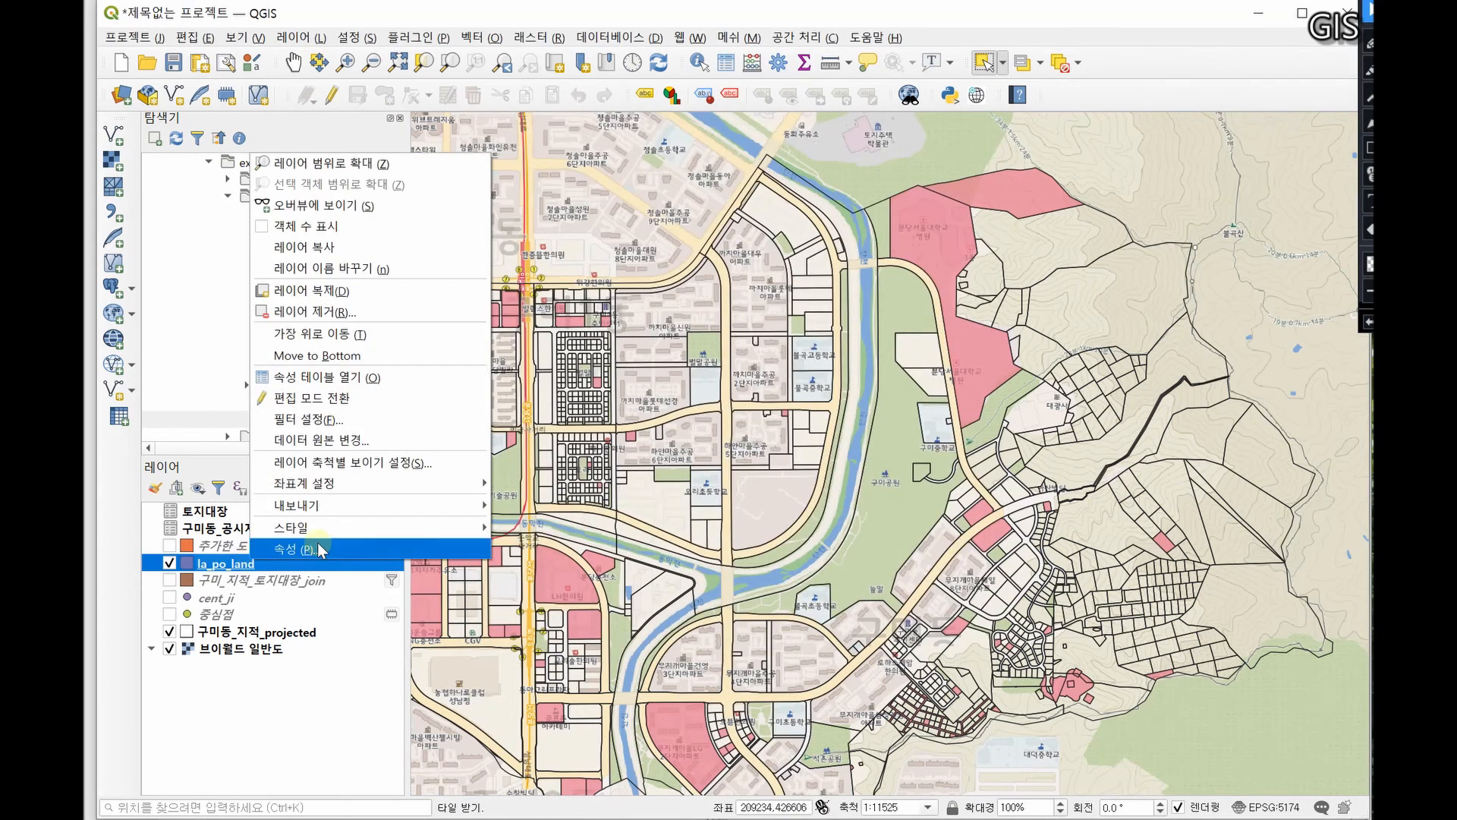
{"action": "left_click", "coordinate": [351, 378]}
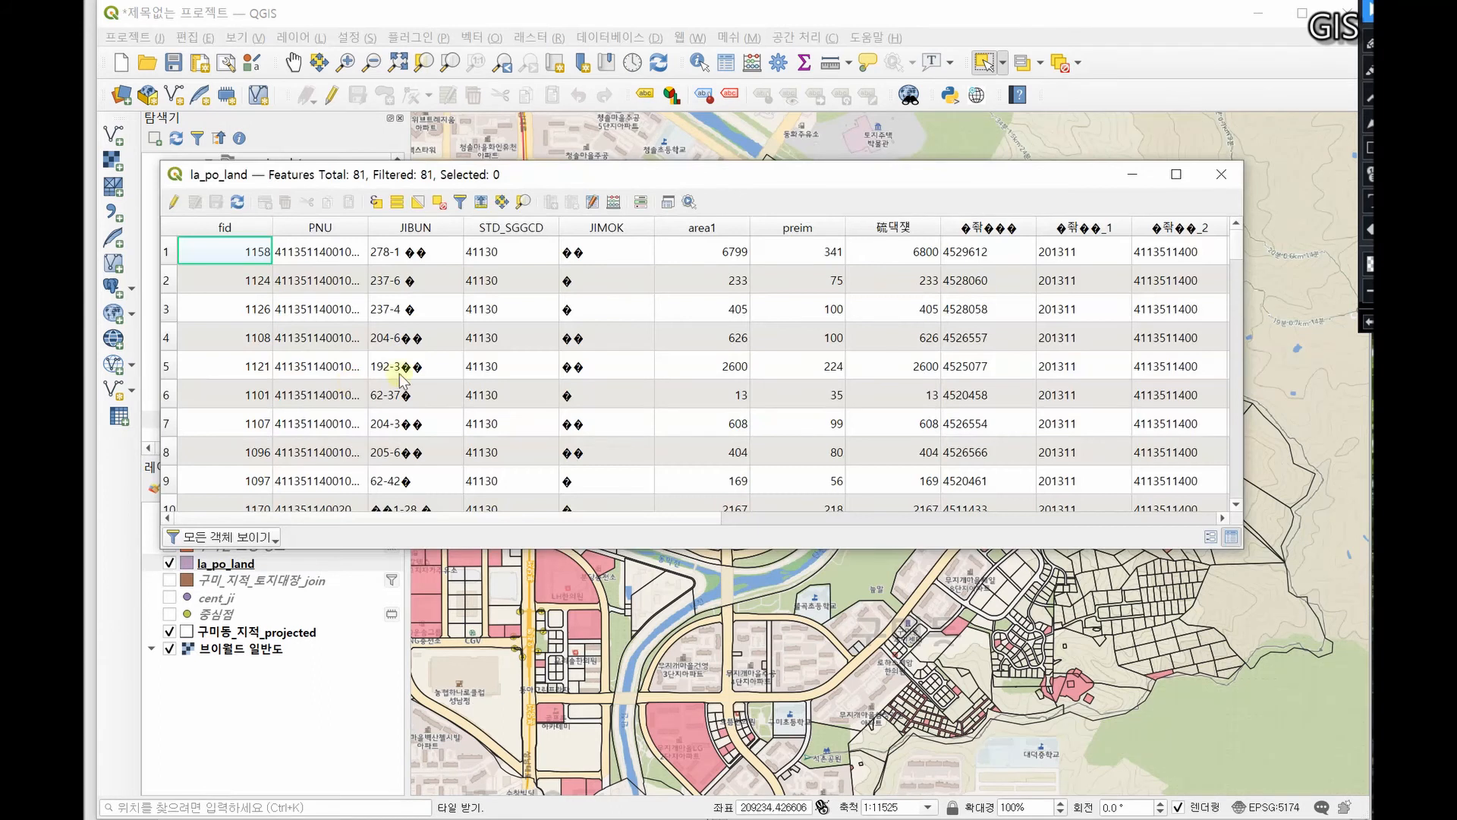
{"action": "left_click", "coordinate": [1221, 173]}
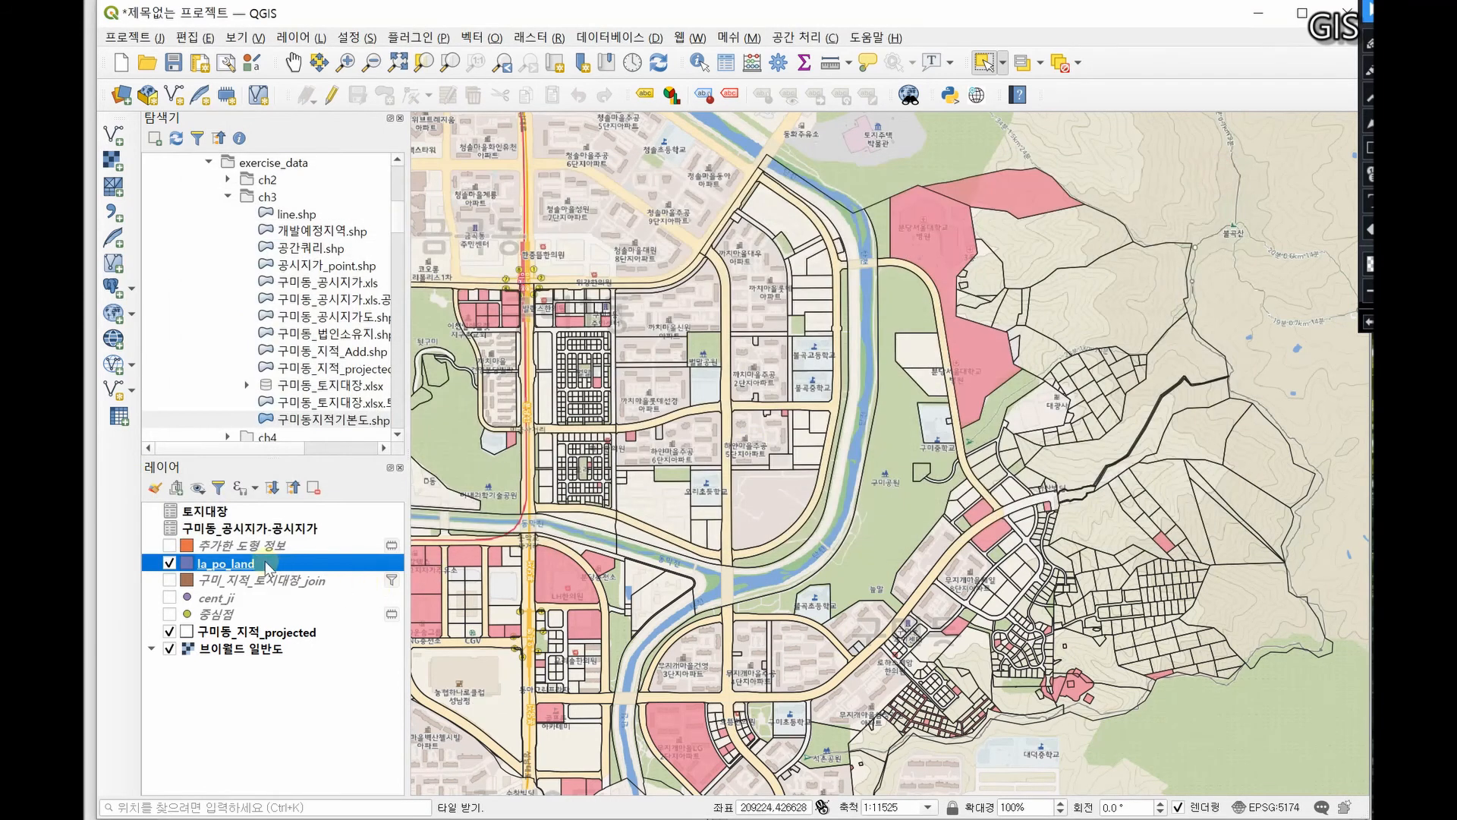
Set the data source encoding of la_po_land to CP949 again and accept the layer properties
{"action": "right_click", "coordinate": [263, 564]}
{"action": "left_click", "coordinate": [322, 553]}
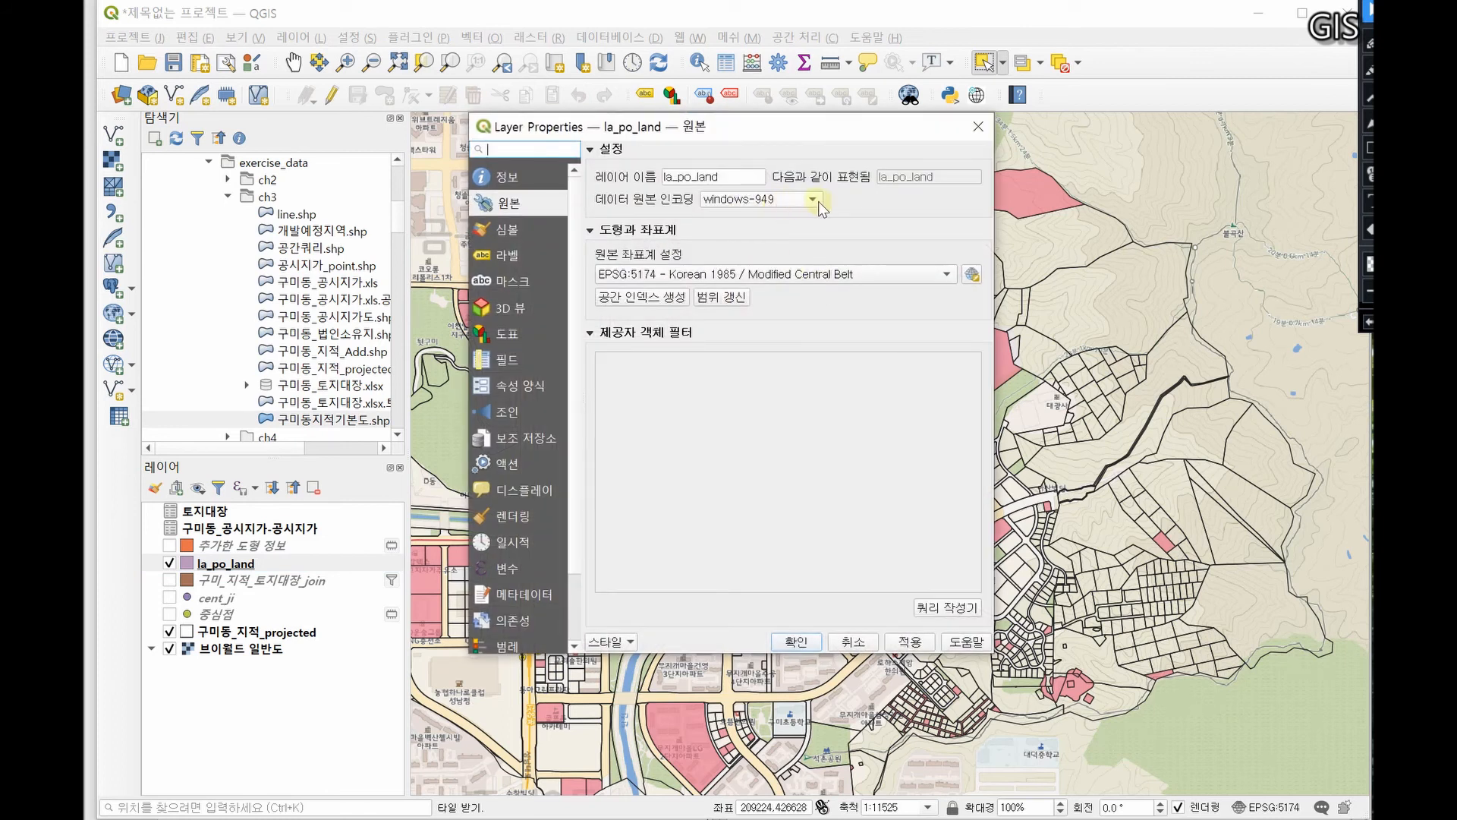
{"action": "left_click", "coordinate": [808, 200]}
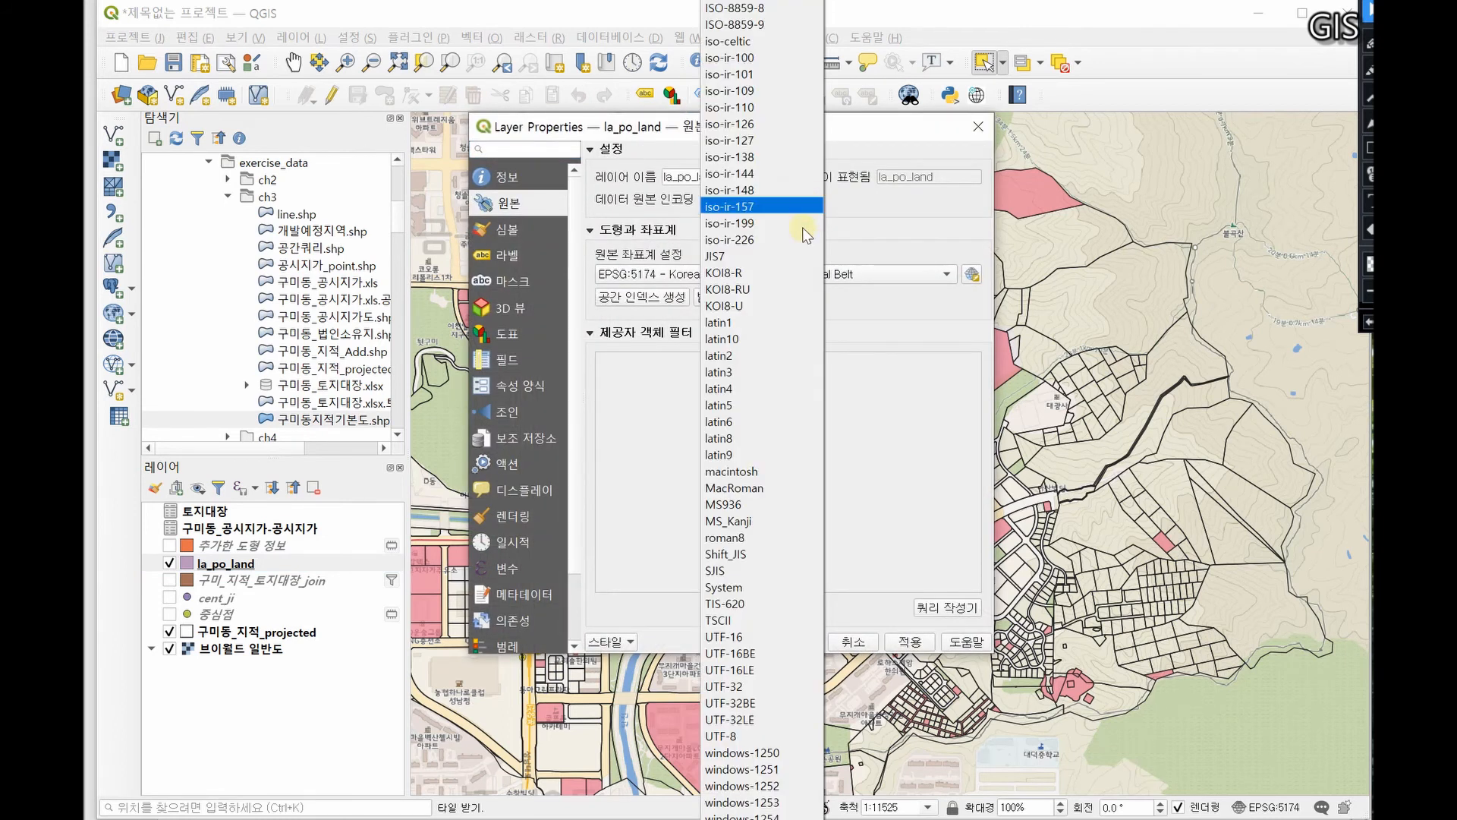
{"action": "scroll", "coordinate": [797, 262], "scroll_direction": "up", "scroll_amount": 12}
{"action": "scroll", "coordinate": [797, 269], "scroll_direction": "up", "scroll_amount": 5}
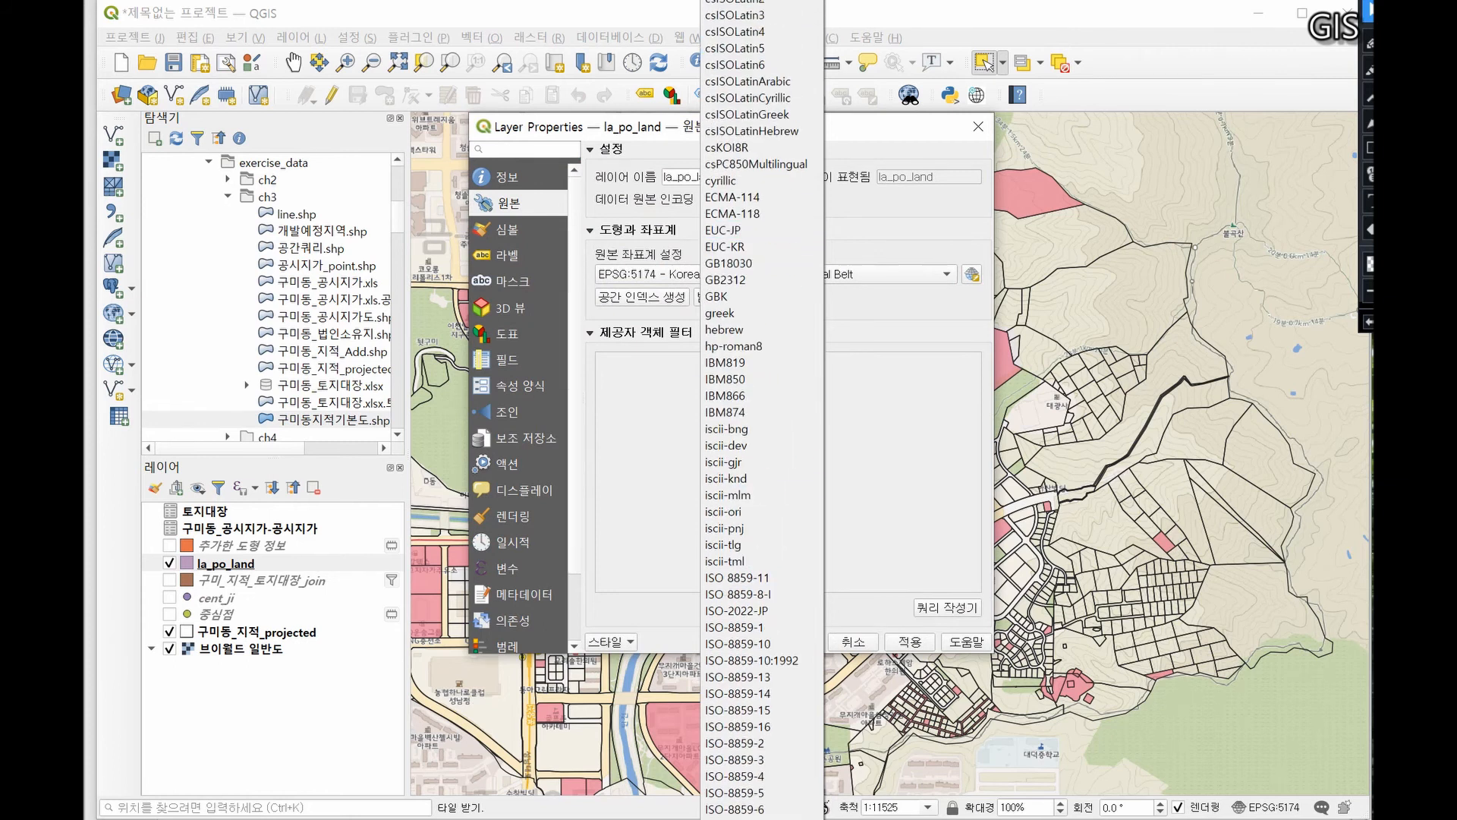
{"action": "left_click", "coordinate": [692, 487]}
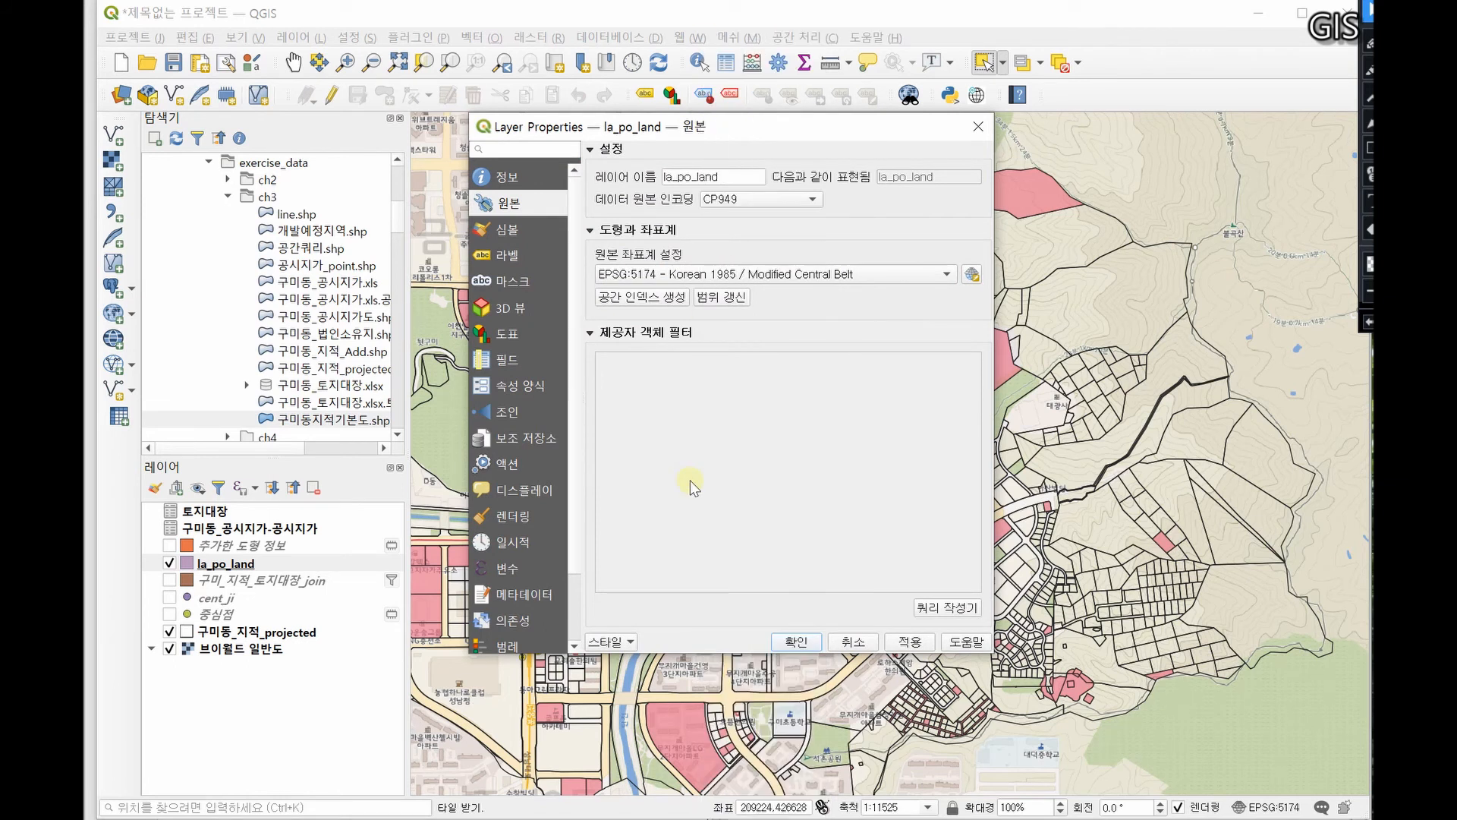
{"action": "left_click", "coordinate": [796, 642]}
Recheck the field names and the JIBUN and JIMOK values in la_po_land's attribute table, and close it
{"action": "right_click", "coordinate": [315, 565]}
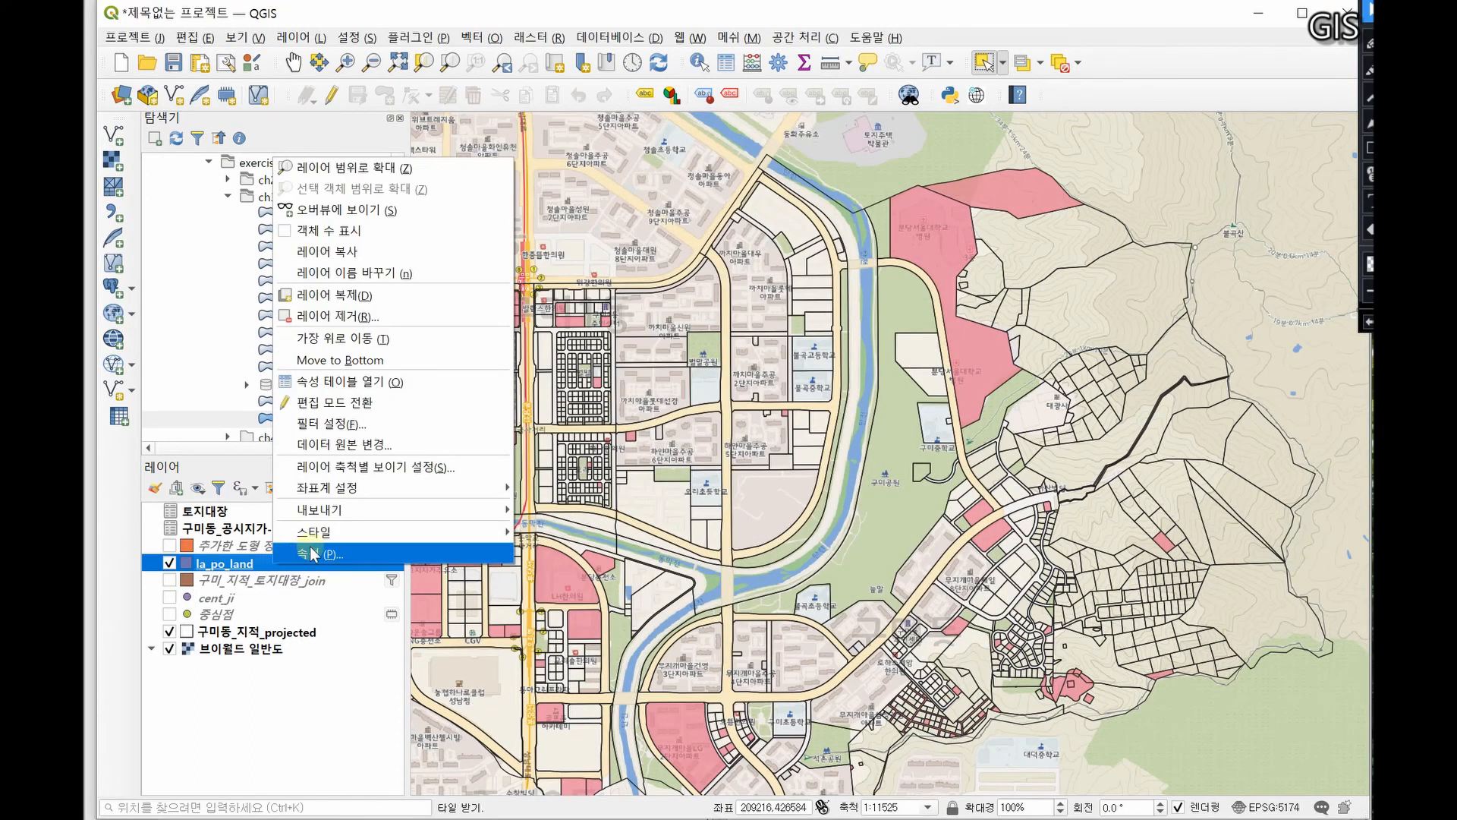
{"action": "left_click", "coordinate": [318, 382]}
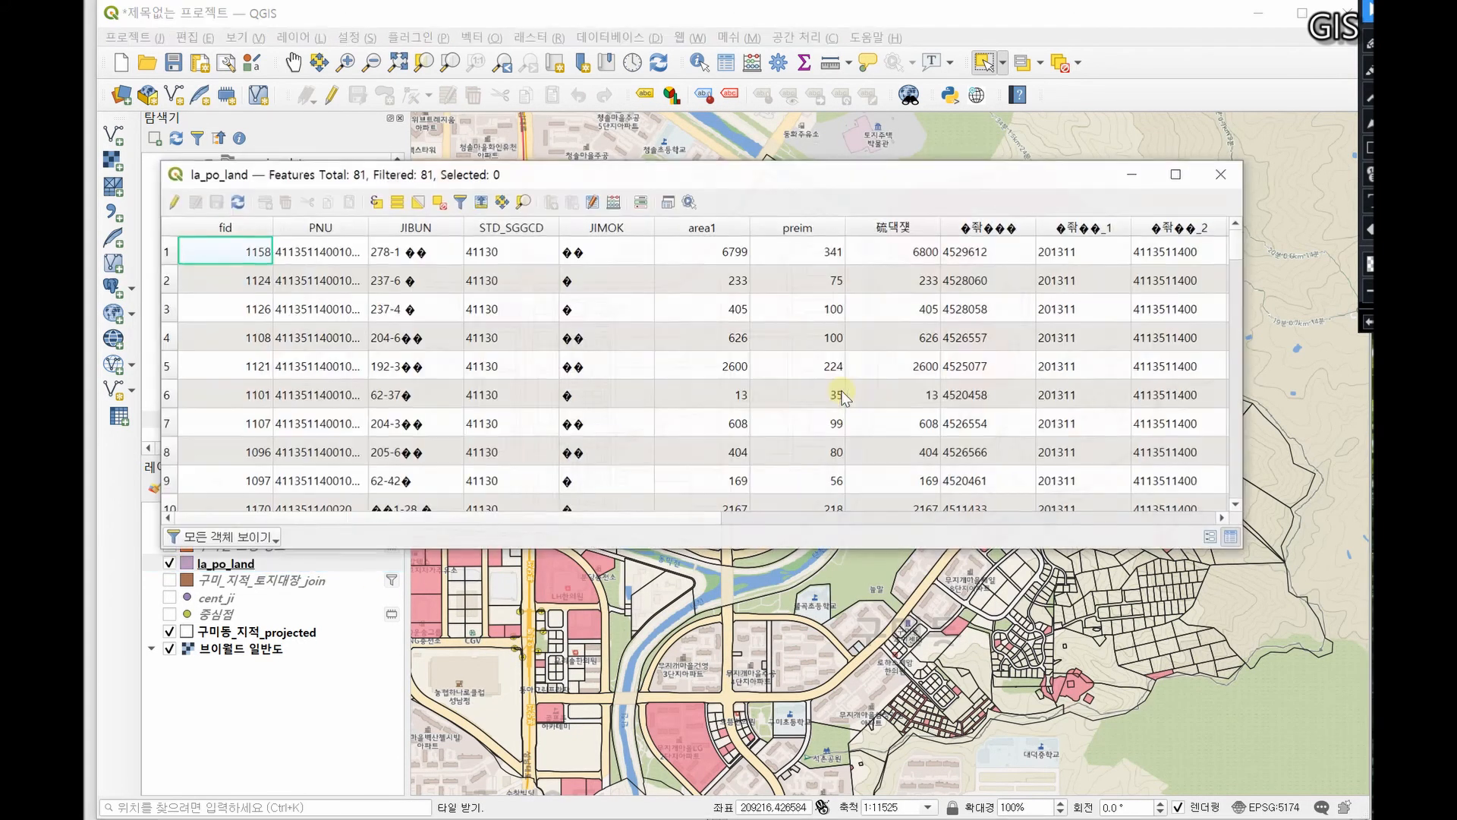
{"action": "left_click", "coordinate": [1219, 180]}
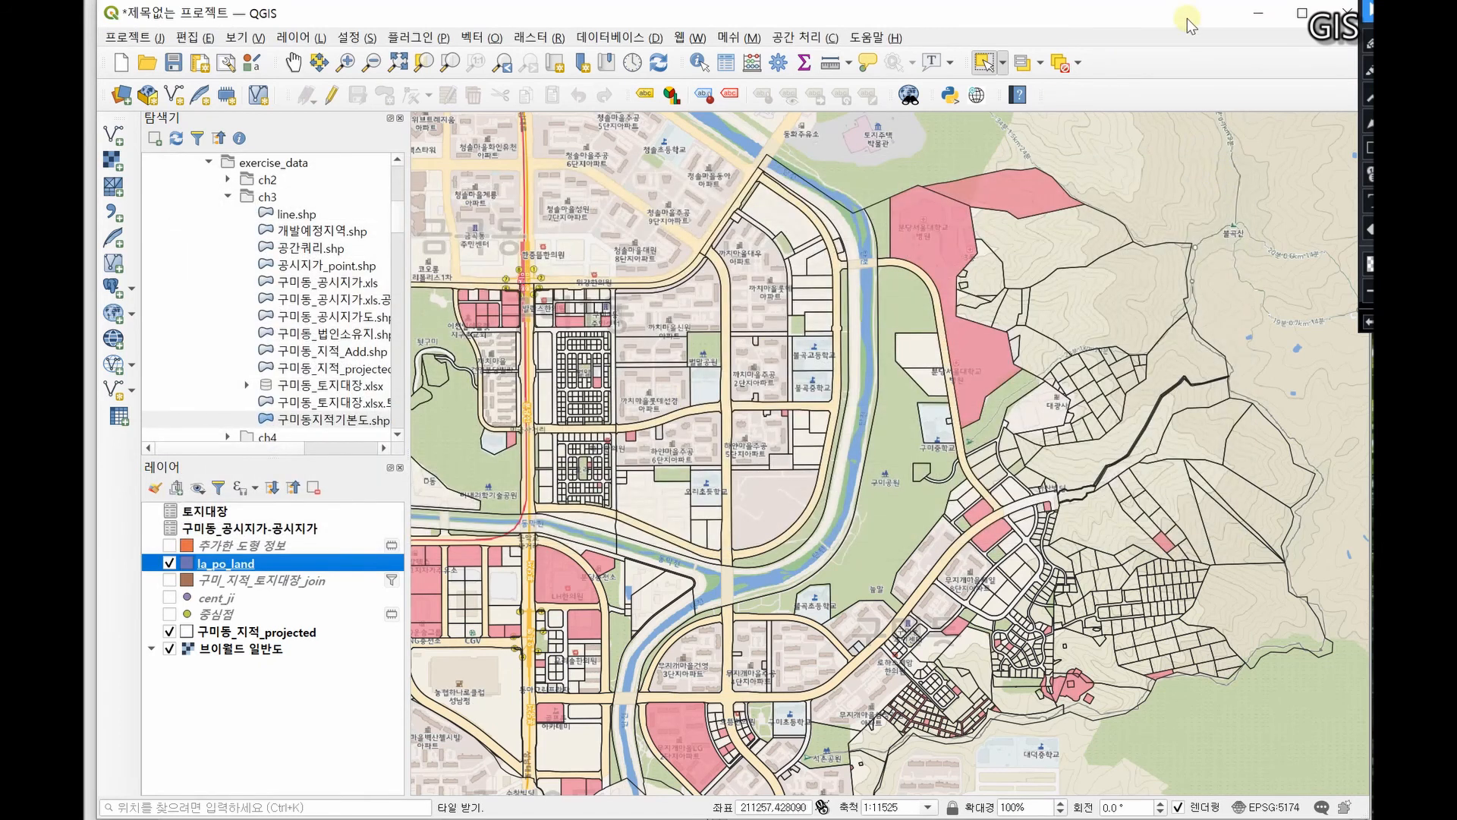
Set the data source encoding of la_po_land to EUC-KR, apply it and accept the layer properties
{"action": "right_click", "coordinate": [283, 563]}
{"action": "left_click", "coordinate": [330, 547]}
{"action": "left_click", "coordinate": [770, 200]}
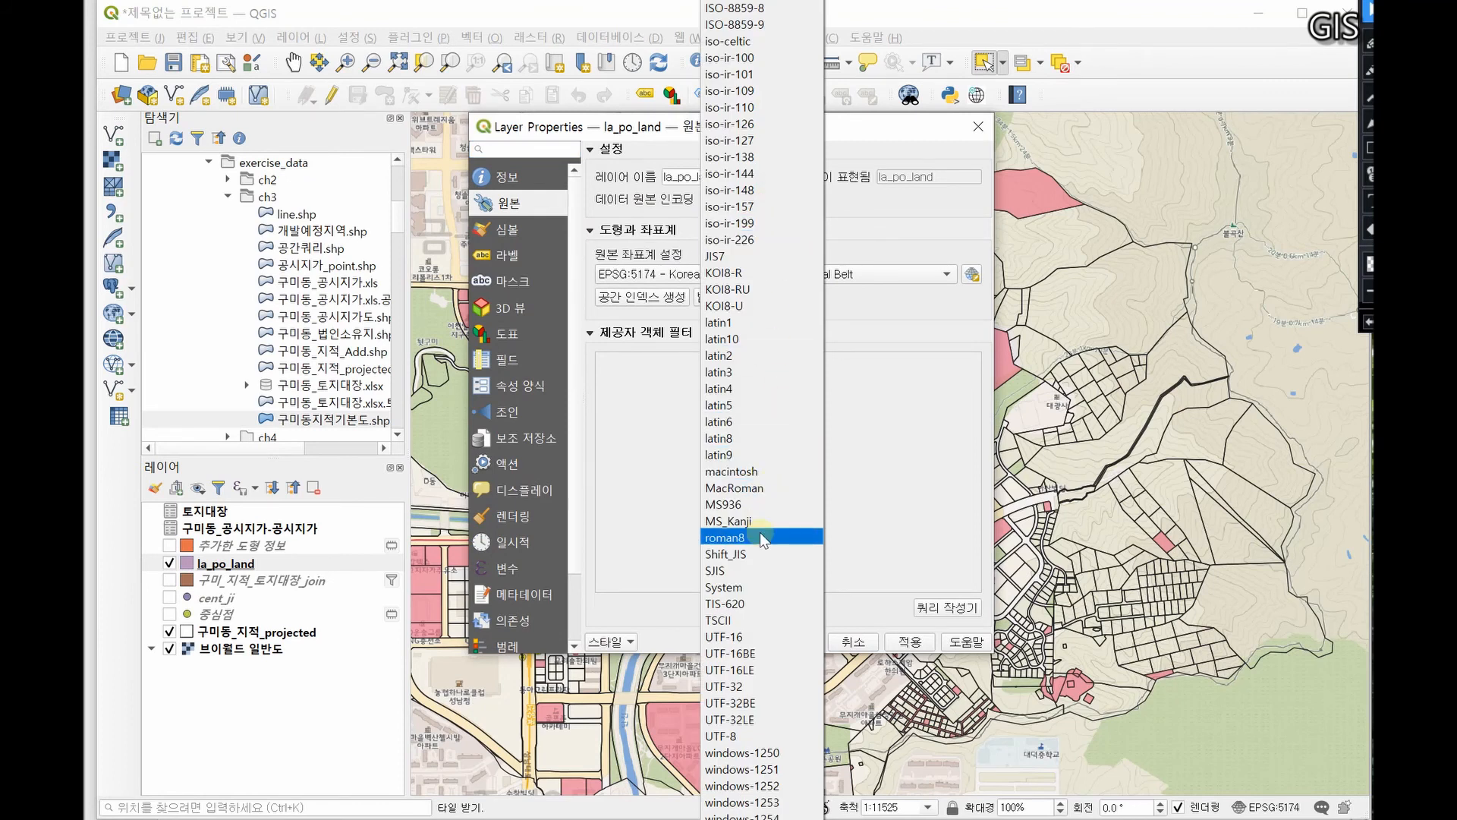
{"action": "scroll", "coordinate": [762, 540], "scroll_direction": "up", "scroll_amount": 17}
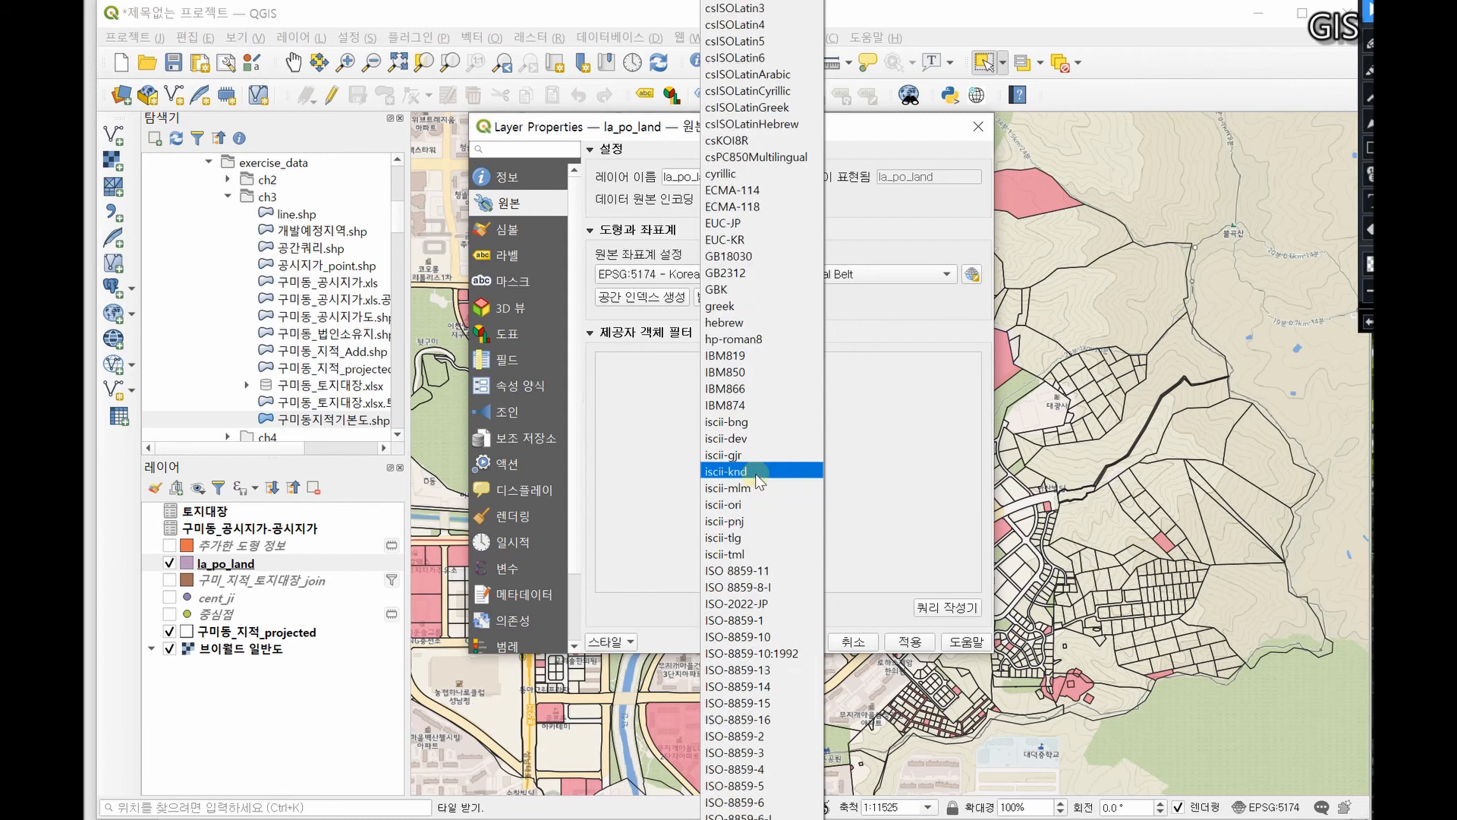
{"action": "left_click", "coordinate": [747, 240]}
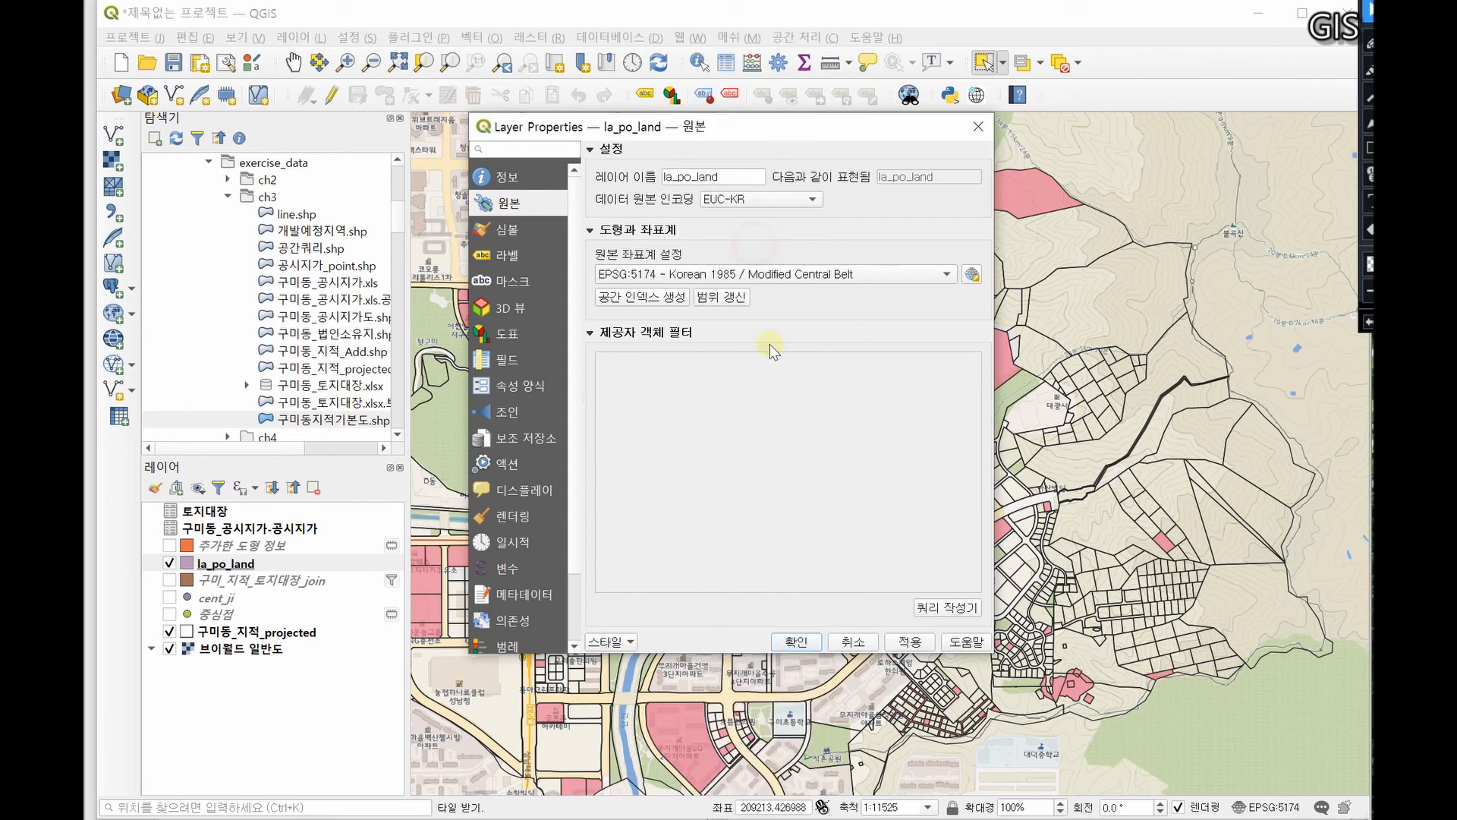
{"action": "left_click", "coordinate": [908, 641]}
{"action": "left_click", "coordinate": [796, 641]}
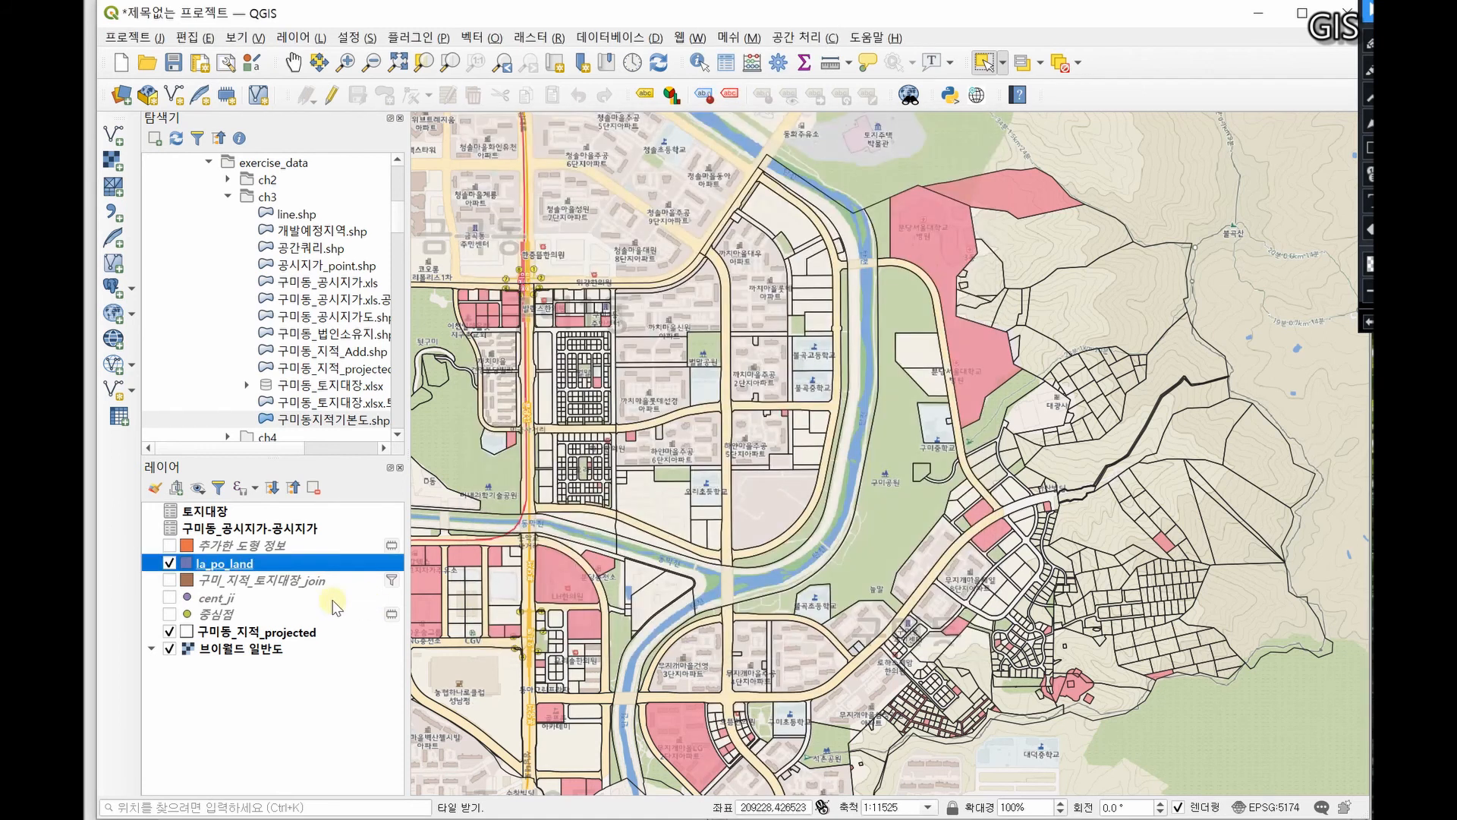
View la_po_land's attribute table to check how its text reads under EUC-KR, and close it
{"action": "right_click", "coordinate": [254, 568]}
{"action": "left_click", "coordinate": [355, 391]}
{"action": "left_click", "coordinate": [1221, 173]}
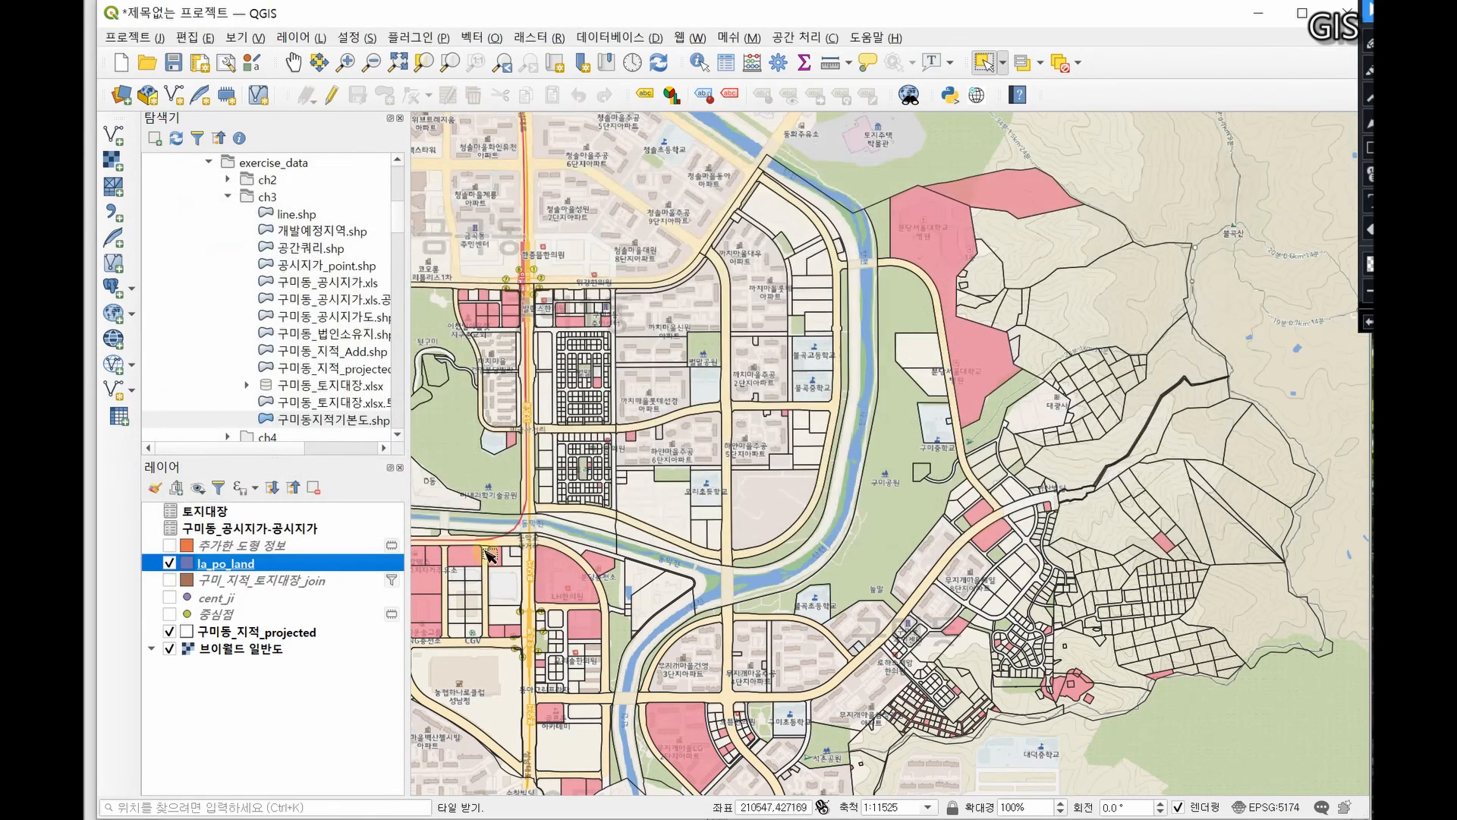
Set the data source encoding of la_po_land to UTF-8, apply it and accept the layer properties
{"action": "left_click", "coordinate": [307, 578]}
{"action": "left_click", "coordinate": [246, 564]}
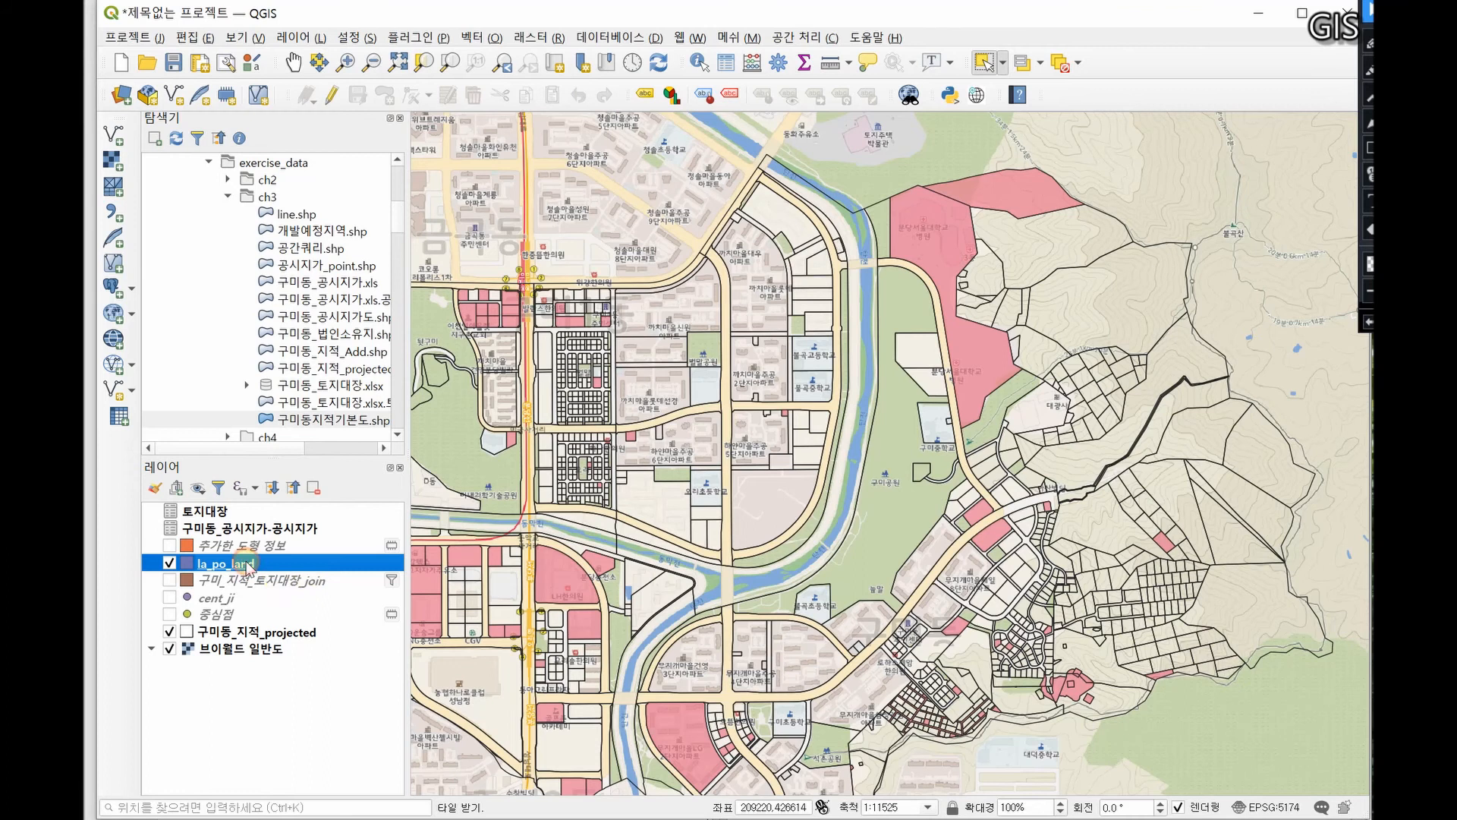
{"action": "right_click", "coordinate": [248, 565]}
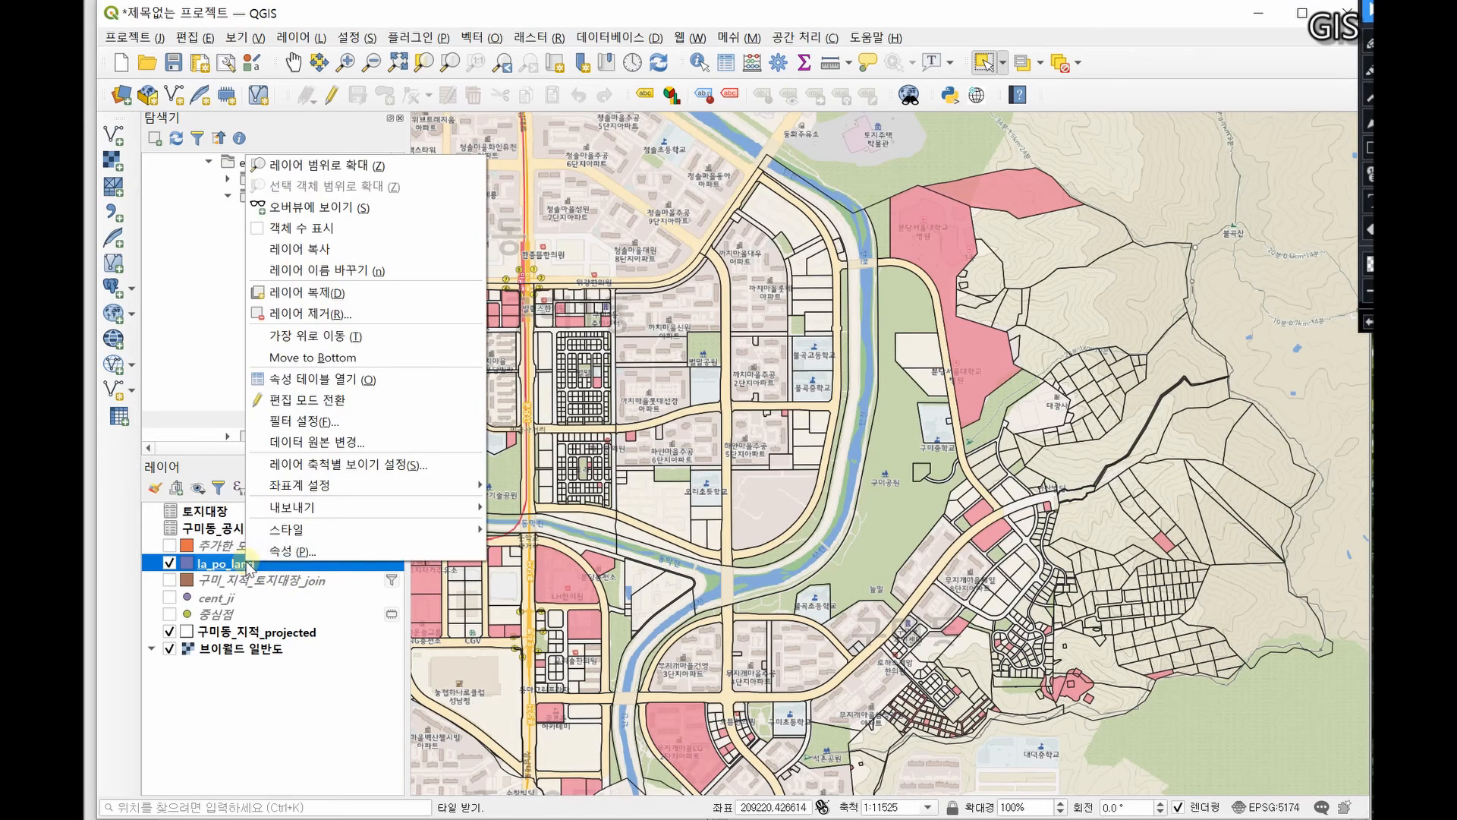
{"action": "left_click", "coordinate": [306, 552]}
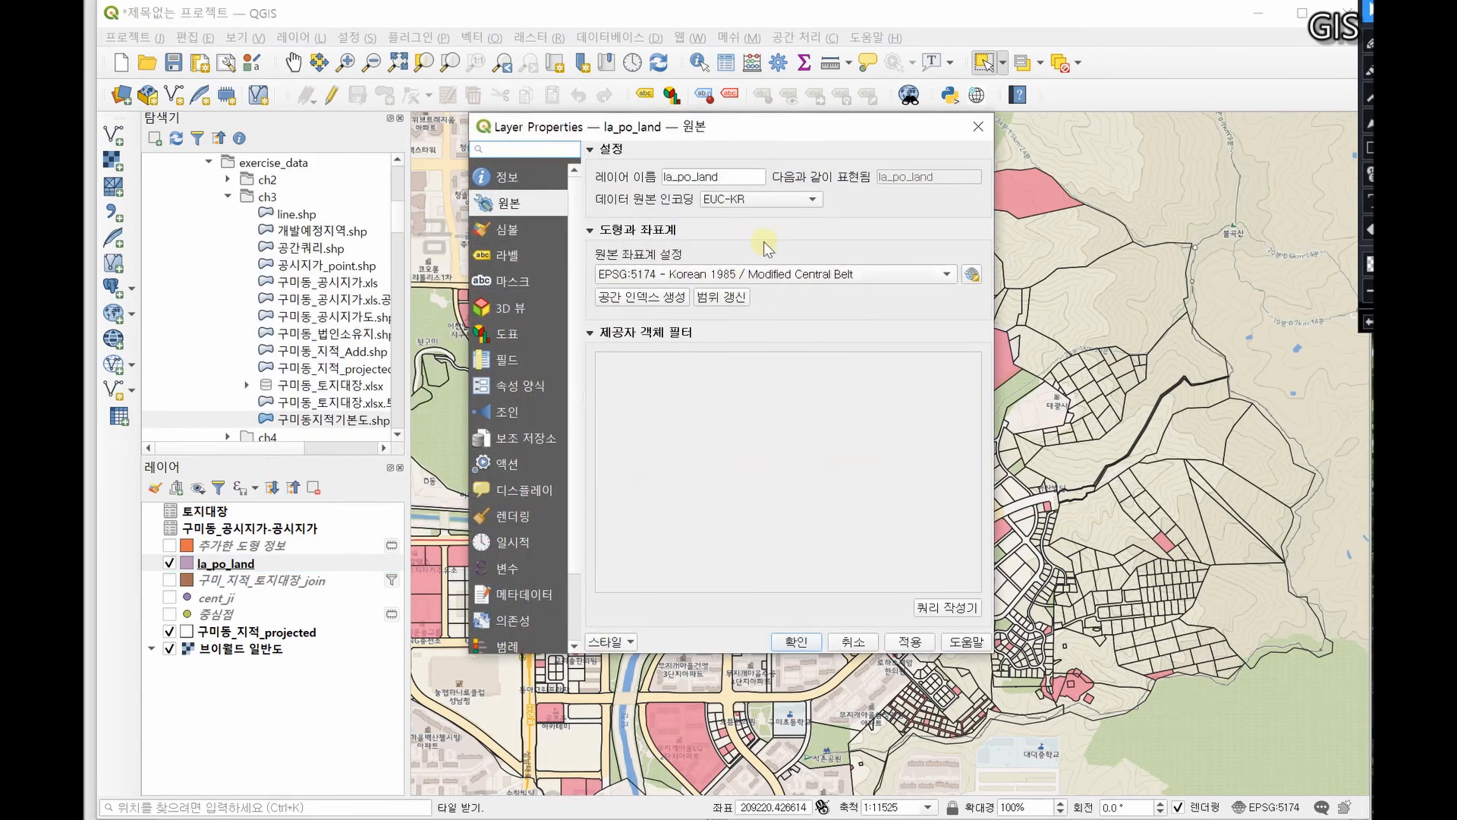
{"action": "left_click", "coordinate": [781, 199]}
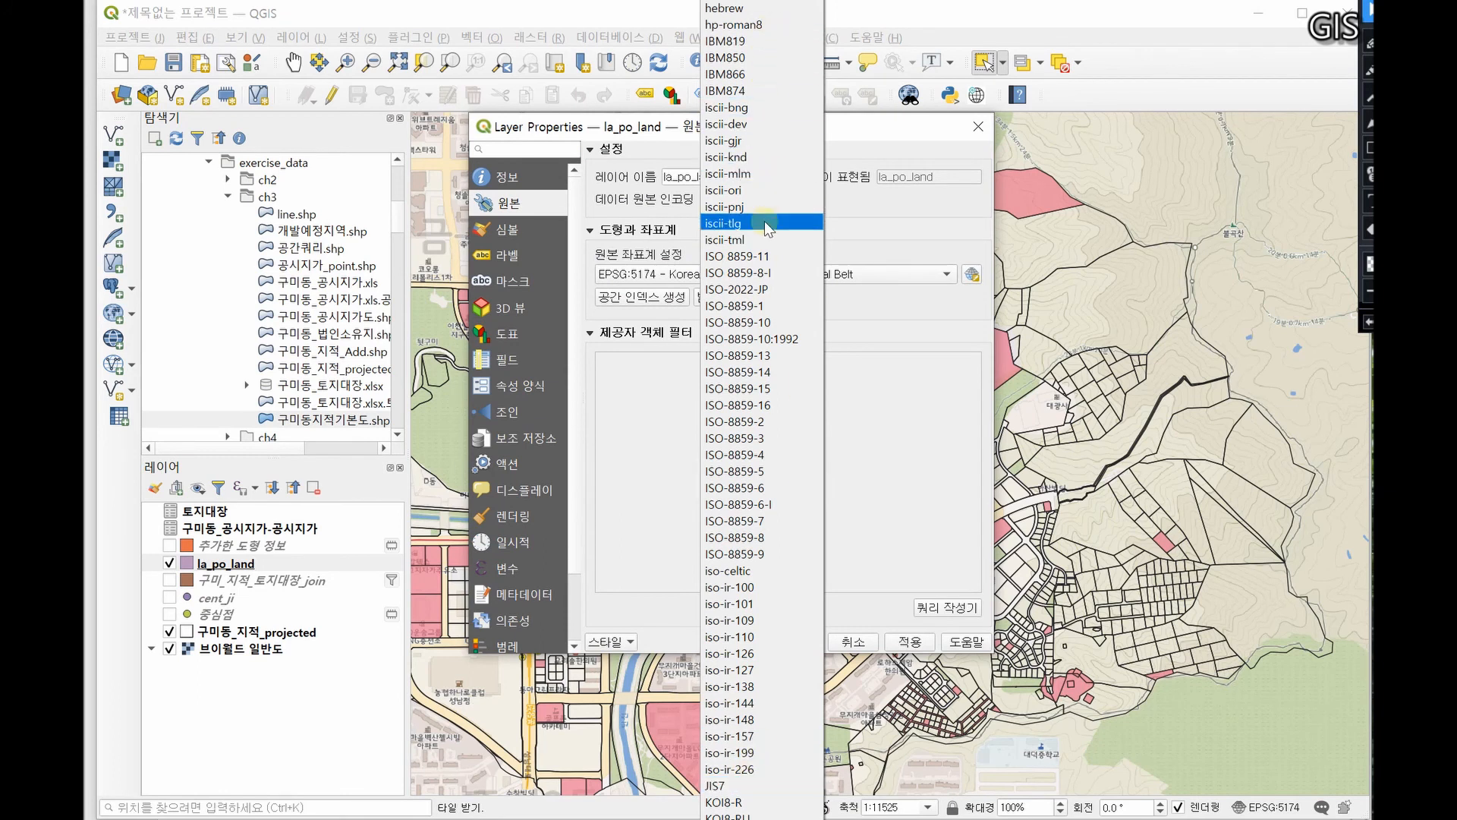
{"action": "scroll", "coordinate": [758, 265], "scroll_direction": "down", "scroll_amount": 11}
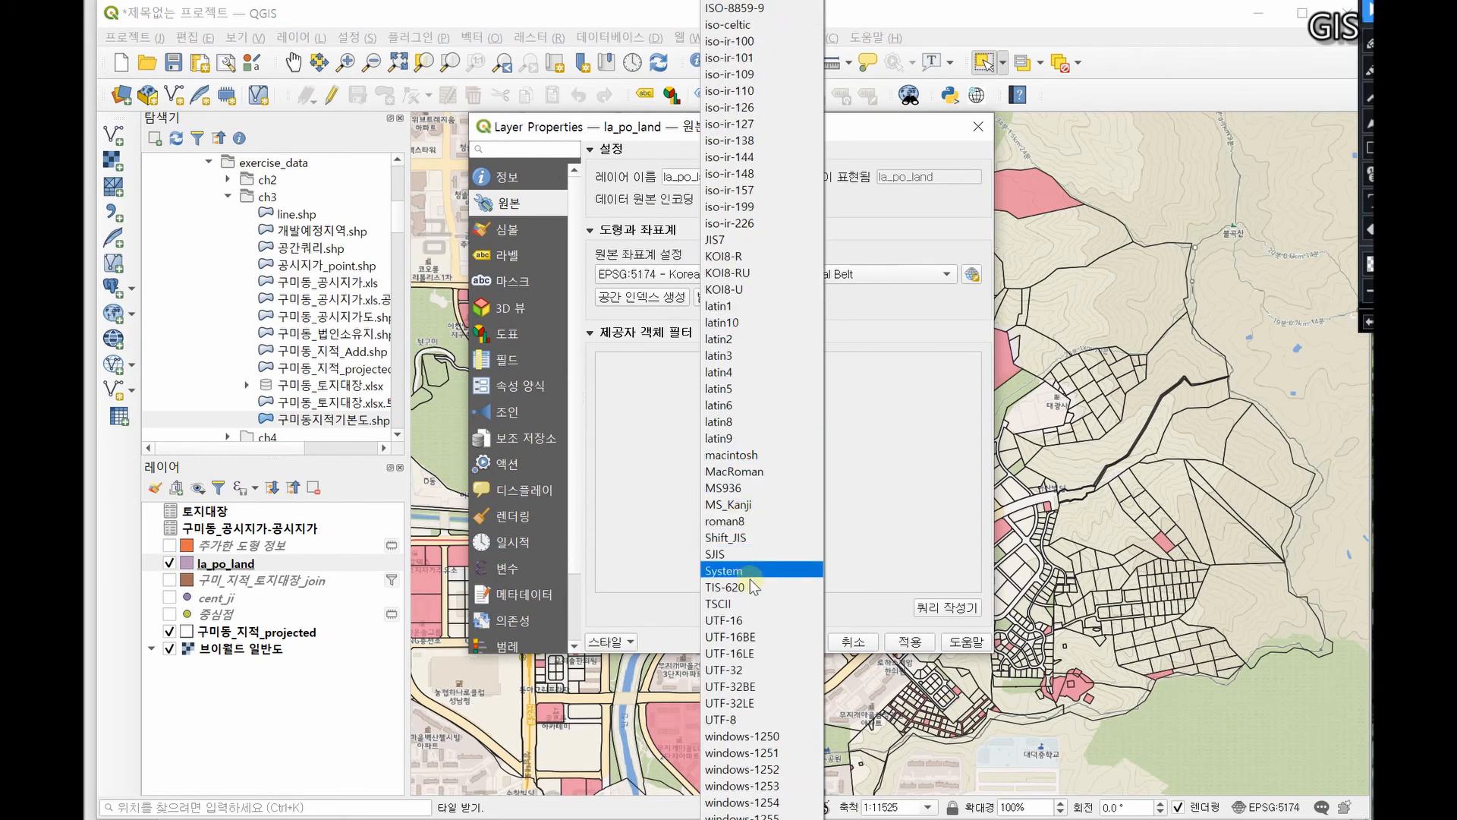
{"action": "left_click", "coordinate": [732, 718]}
{"action": "left_click", "coordinate": [911, 642]}
{"action": "left_click", "coordinate": [795, 642]}
Open la_po_land's attribute table and review the Korean text in the JIBUN and JIMOK fields
{"action": "left_click", "coordinate": [247, 564]}
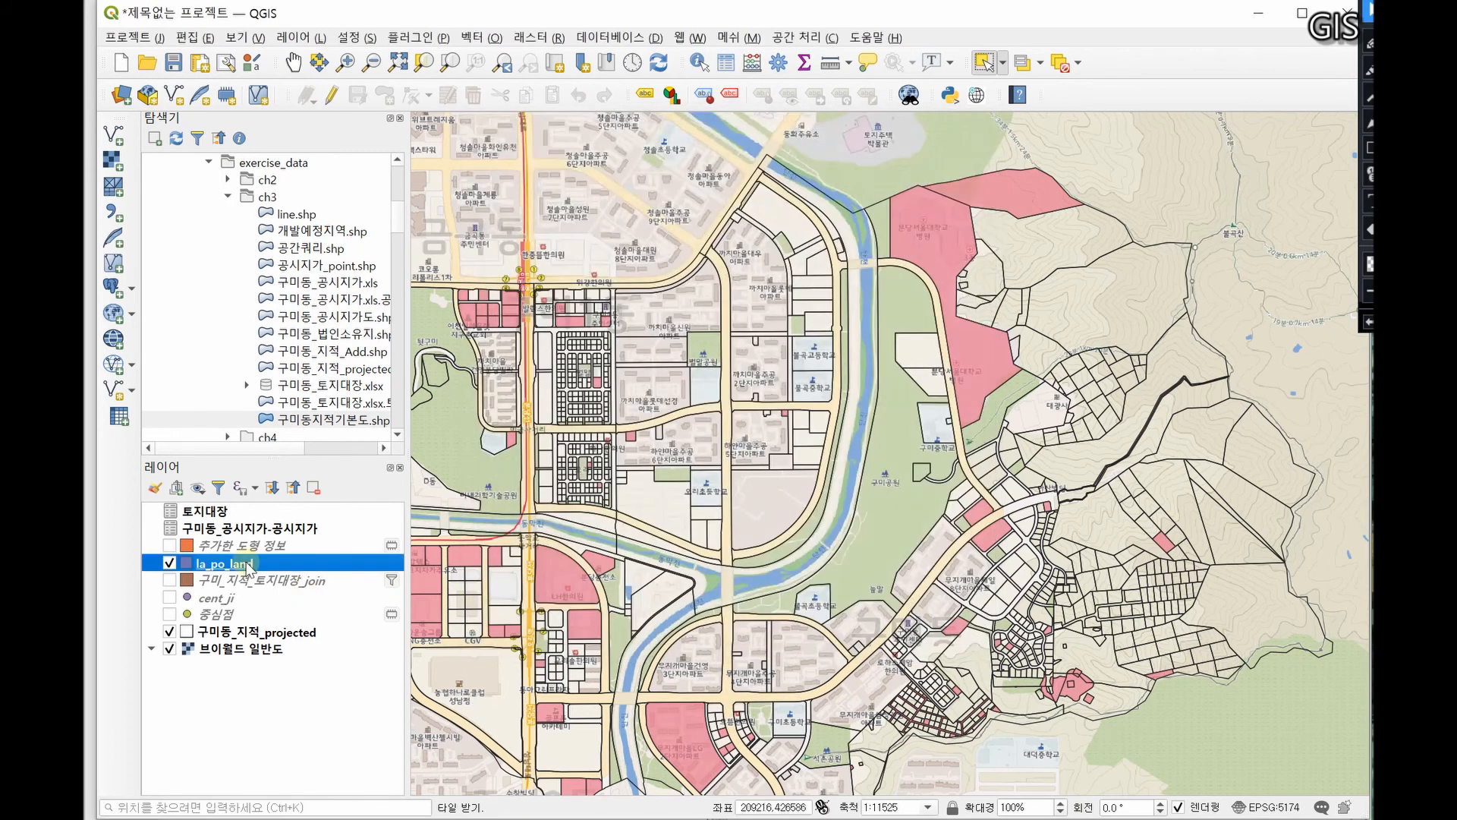
{"action": "right_click", "coordinate": [246, 564]}
{"action": "left_click", "coordinate": [357, 372]}
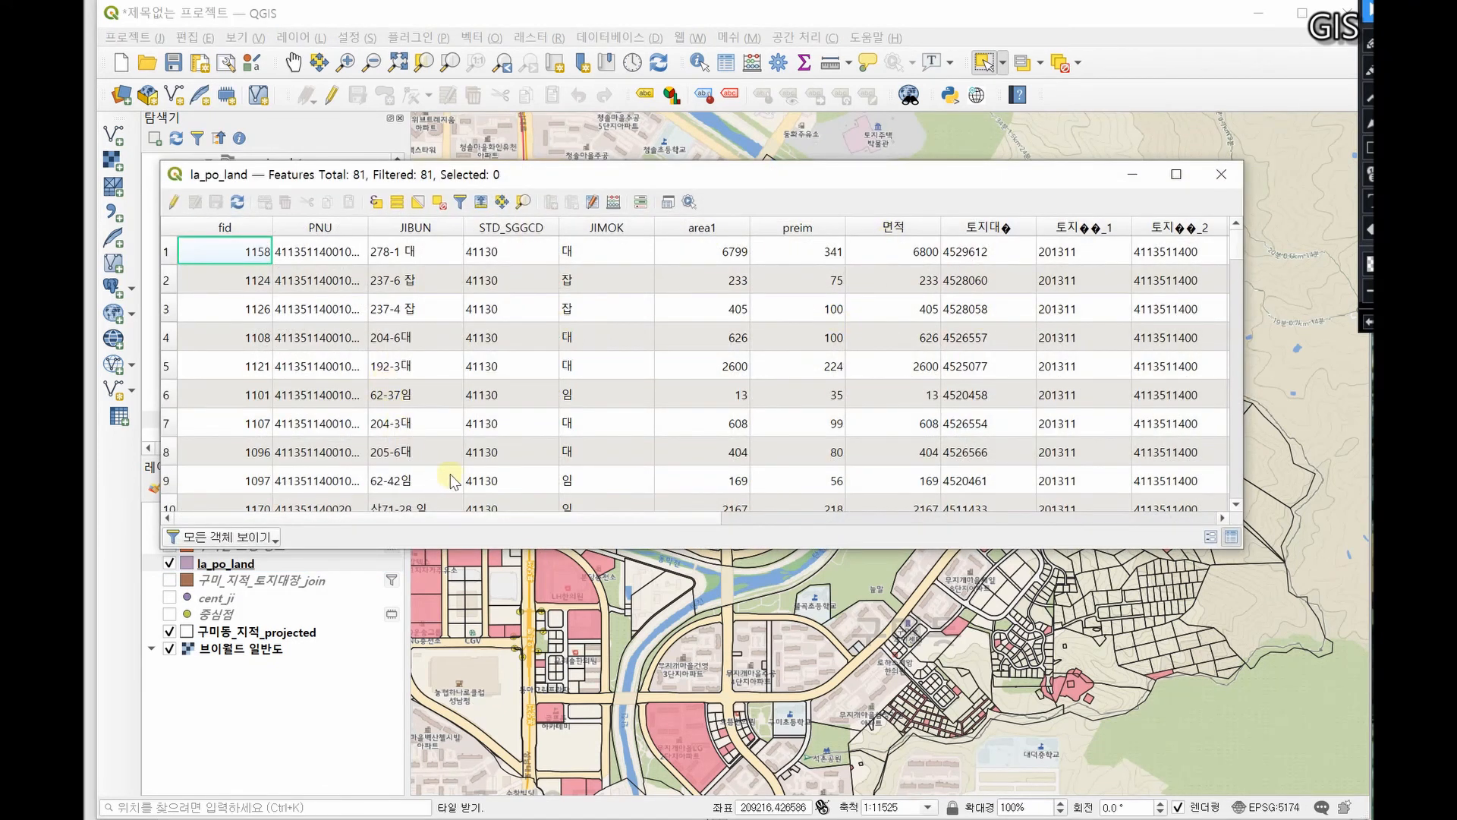
{"action": "scroll", "coordinate": [465, 478], "scroll_direction": "down", "scroll_amount": 4}
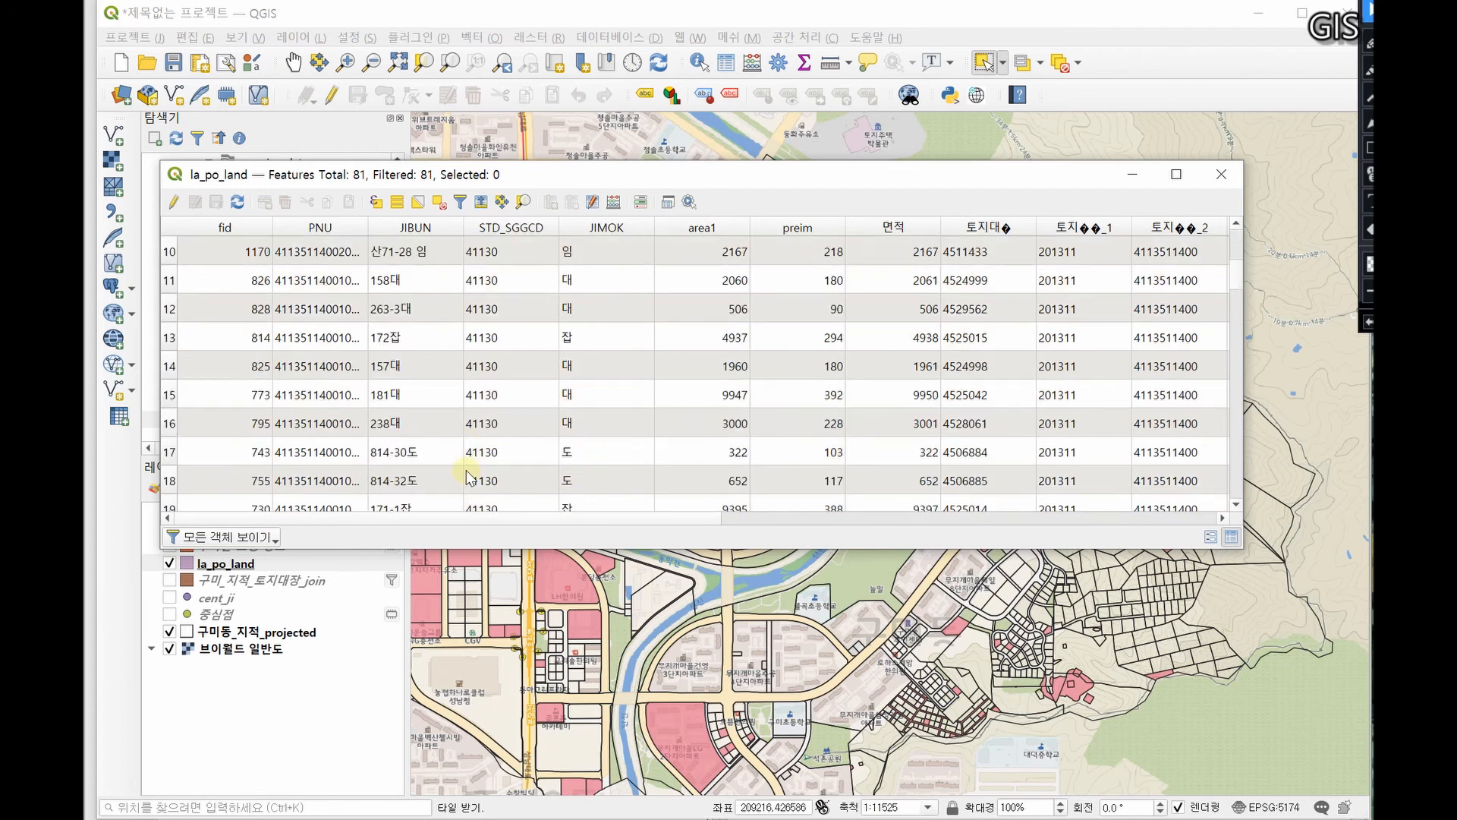
{"action": "scroll", "coordinate": [464, 477], "scroll_direction": "down", "scroll_amount": 2}
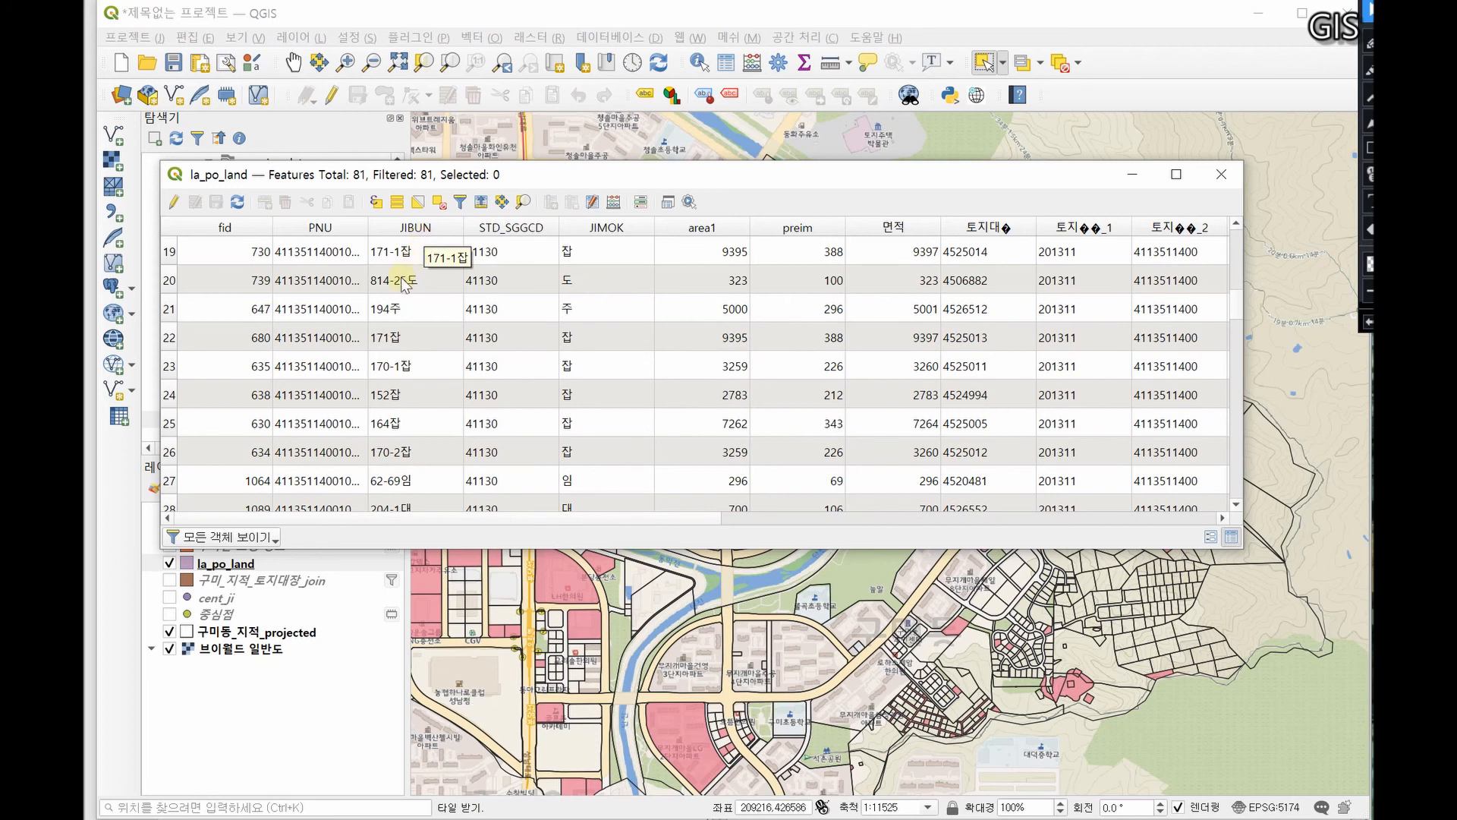
Widen the PNU column to fit its full codes, examine the PNU values across the records, and close the table
{"action": "double_click", "coordinate": [368, 227]}
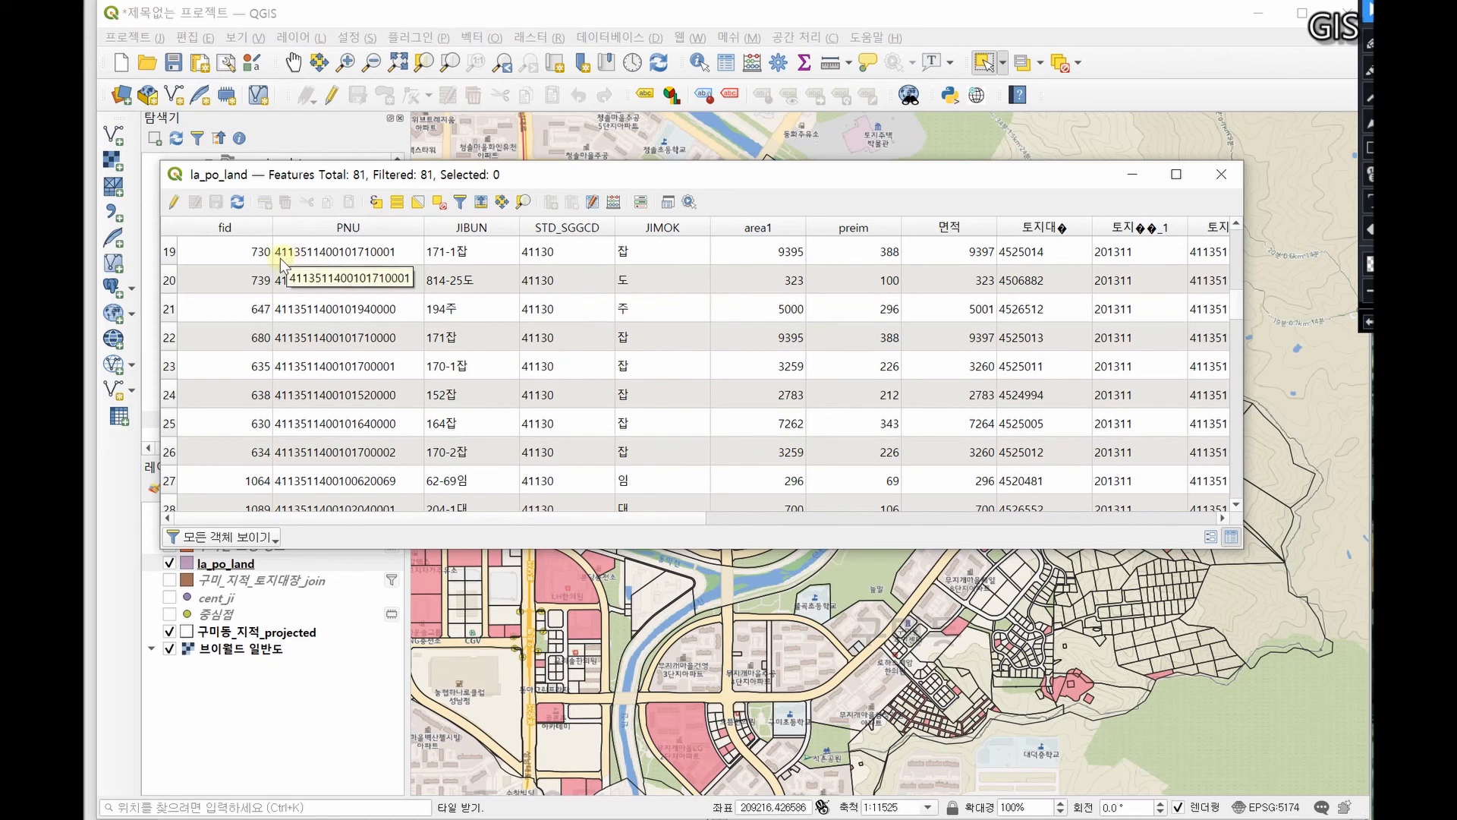
{"action": "scroll", "coordinate": [284, 349], "scroll_direction": "down", "scroll_amount": 3}
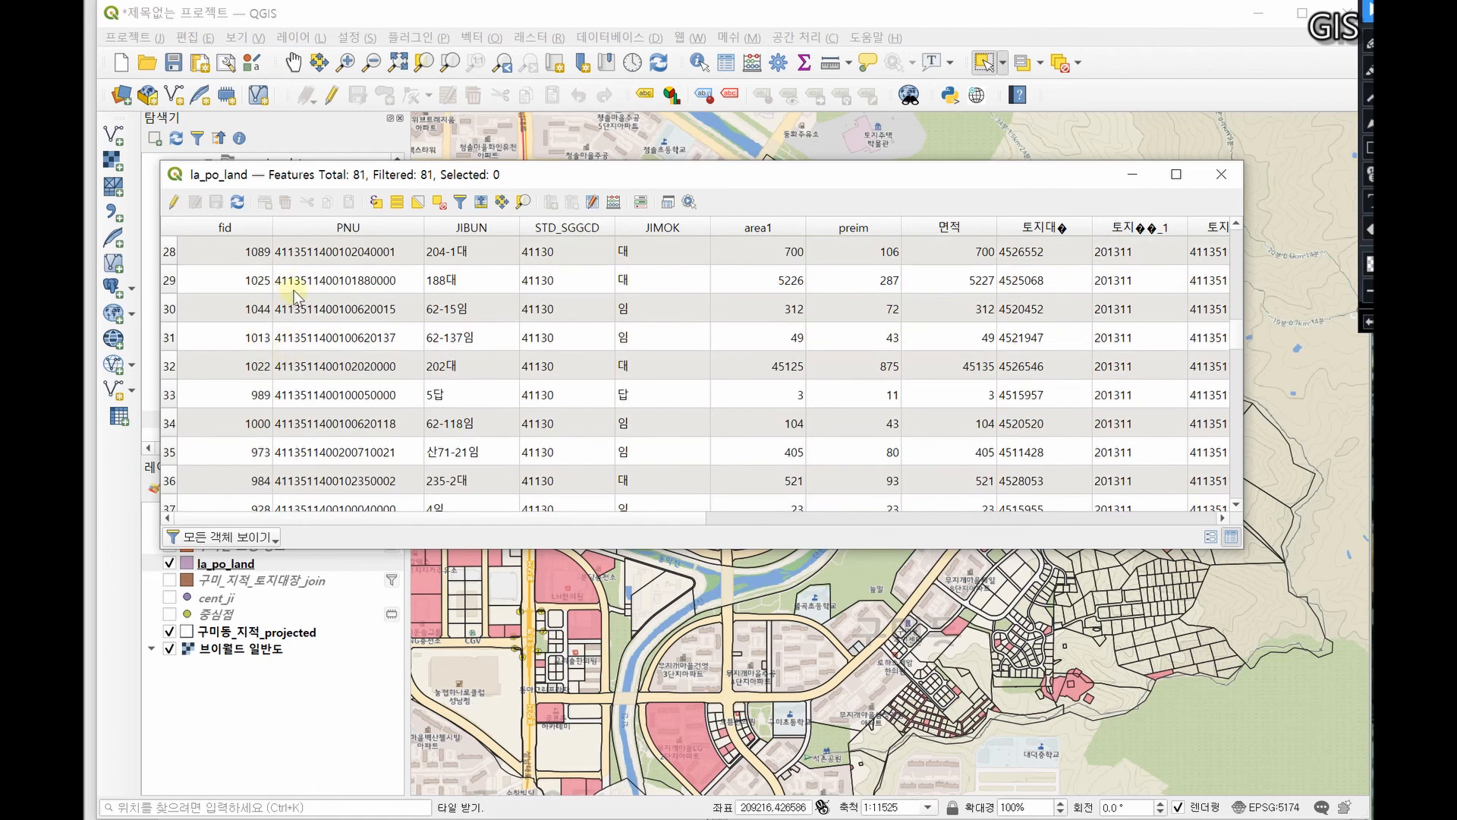
{"action": "scroll", "coordinate": [313, 266], "scroll_direction": "down", "scroll_amount": 11}
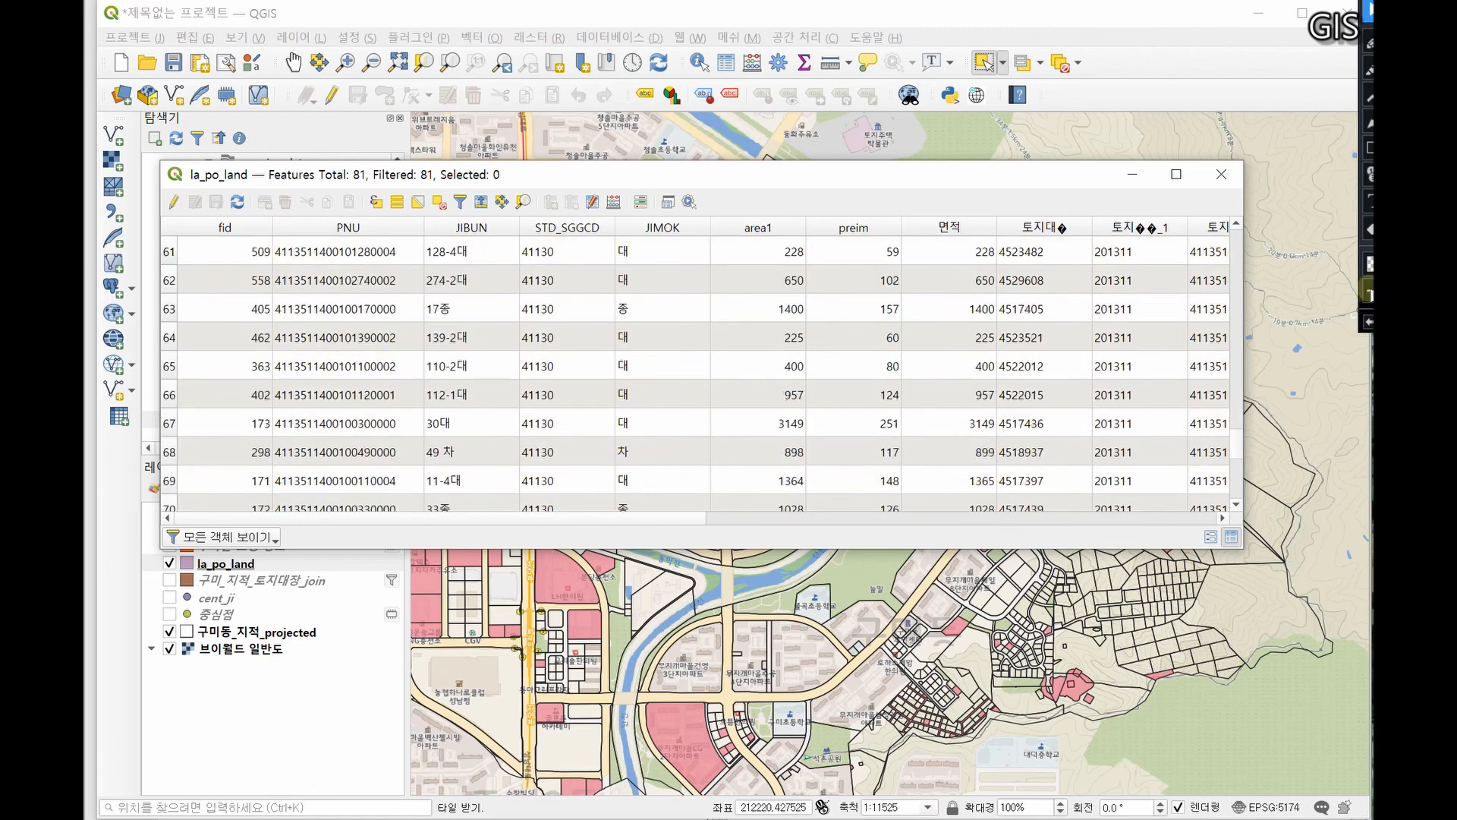
{"action": "left_click_drag", "start_coordinate": [1233, 452], "coordinate": [1256, 295]}
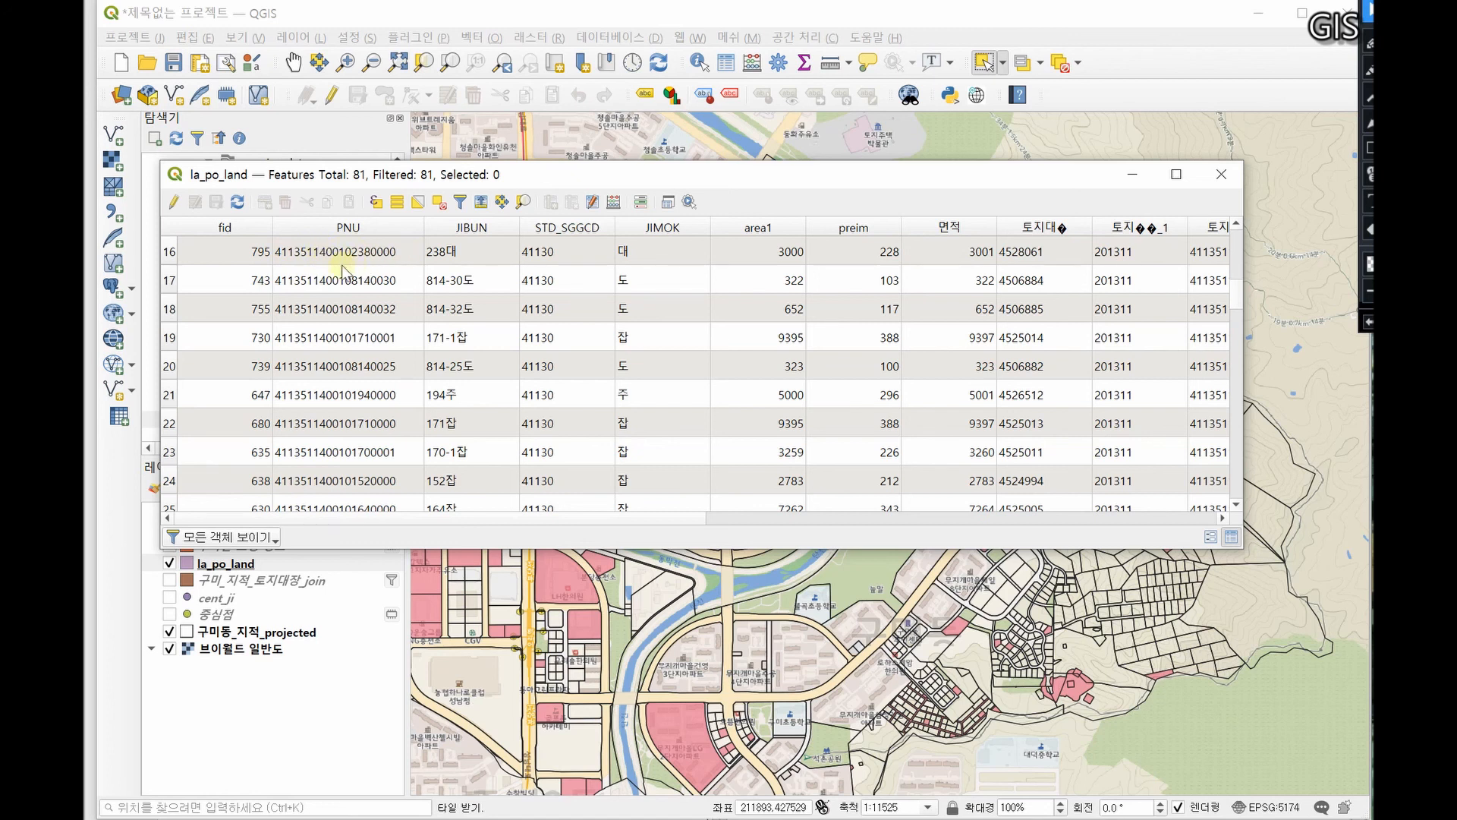
{"action": "left_click", "coordinate": [1221, 174]}
Switch back to the manual's list of frequently used queries and reread the like '11%' pattern
{"action": "key", "text": "alt+Tab"}
{"action": "left_click_drag", "start_coordinate": [975, 264], "coordinate": [986, 266]}
{"action": "left_click", "coordinate": [963, 267]}
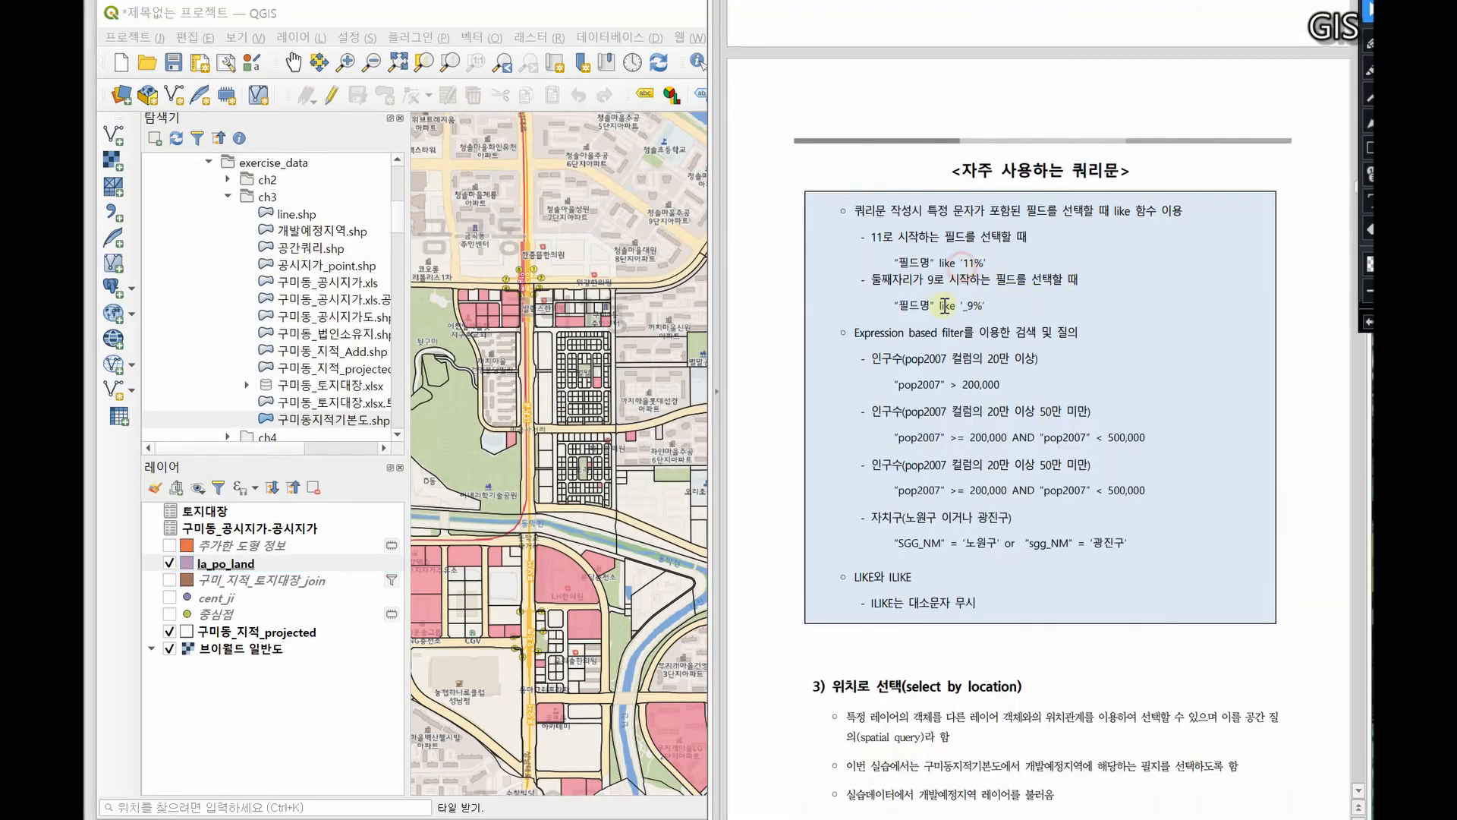